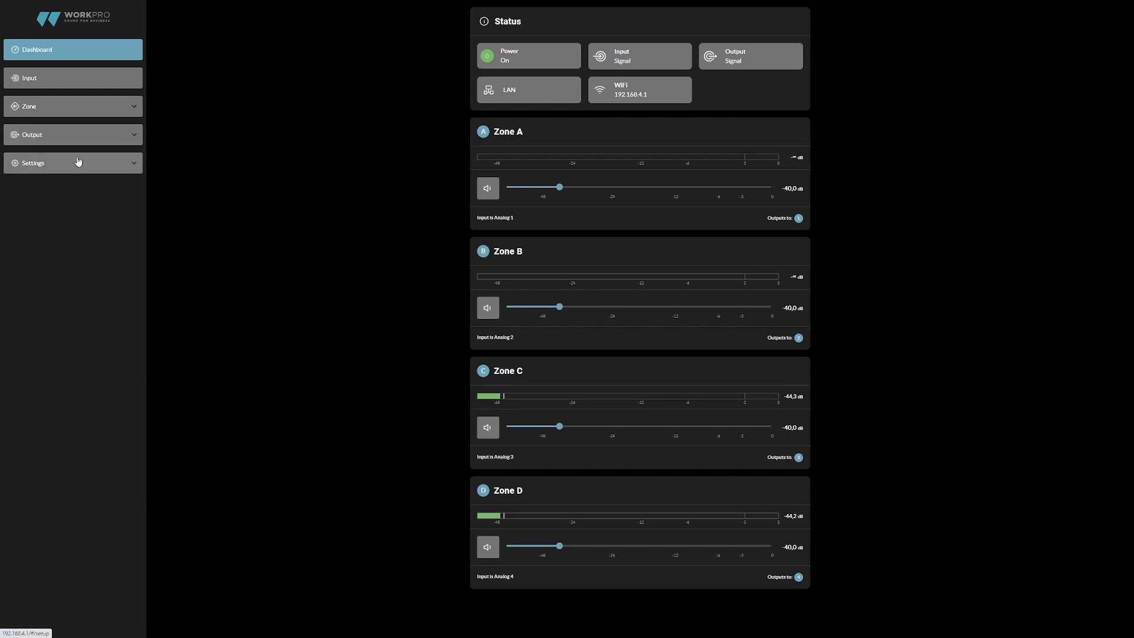
- Try the device power toggle, and mute and unmute Zone A
left_click(489, 60)
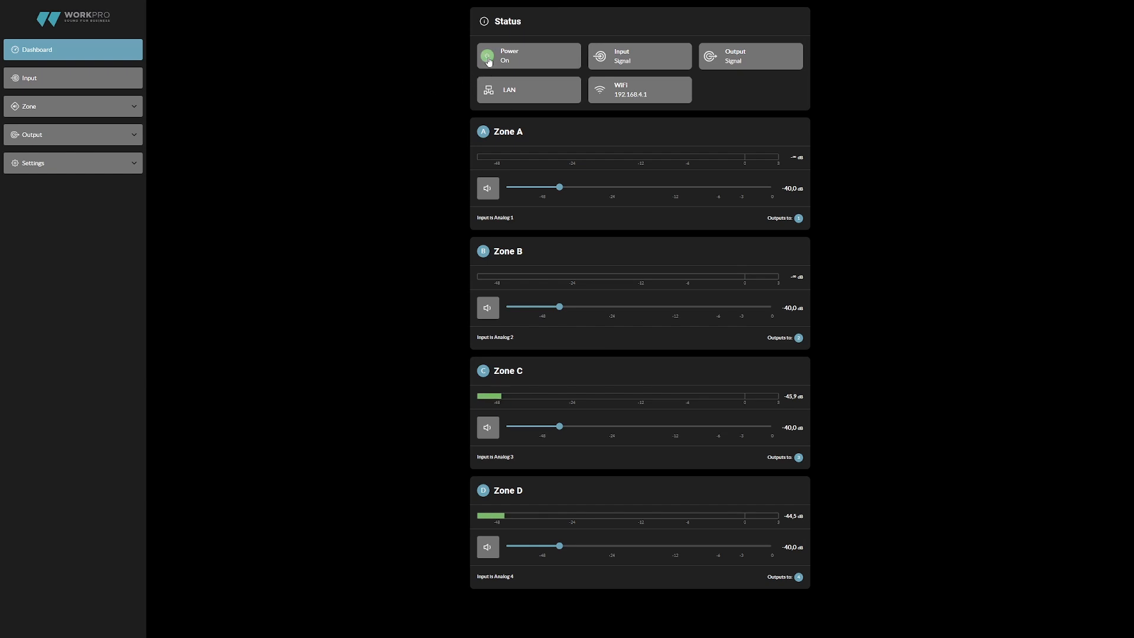
left_click(488, 59)
left_click(486, 194)
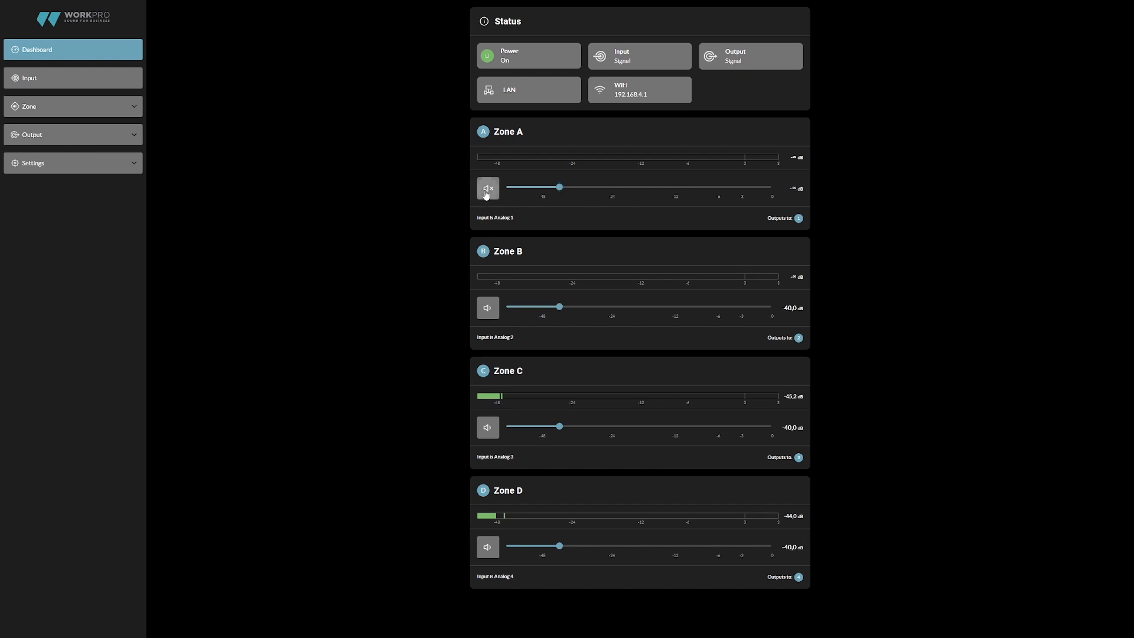
left_click(487, 195)
- Rename the Analog 1 input as MICRO
left_click(125, 86)
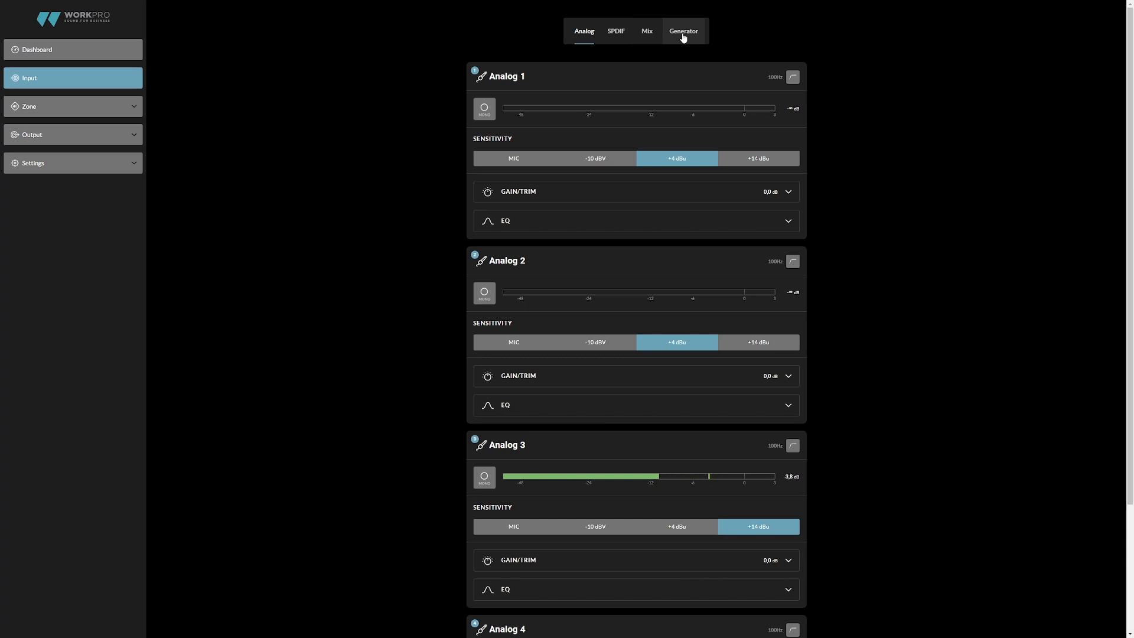
double_click(523, 77)
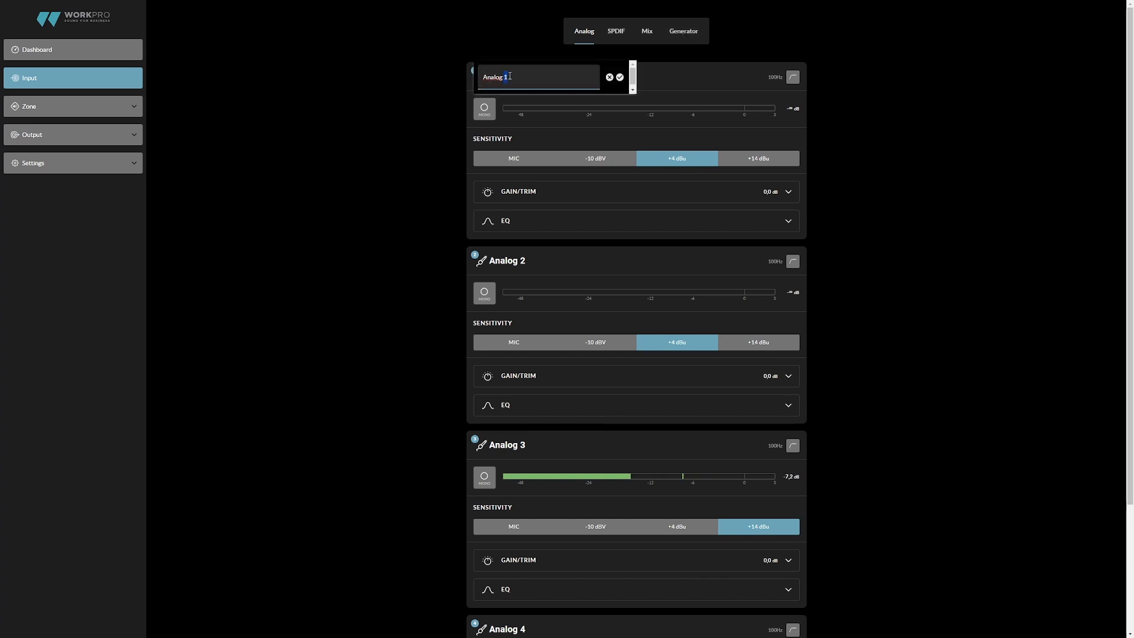
type("MICRO")
left_click(617, 79)
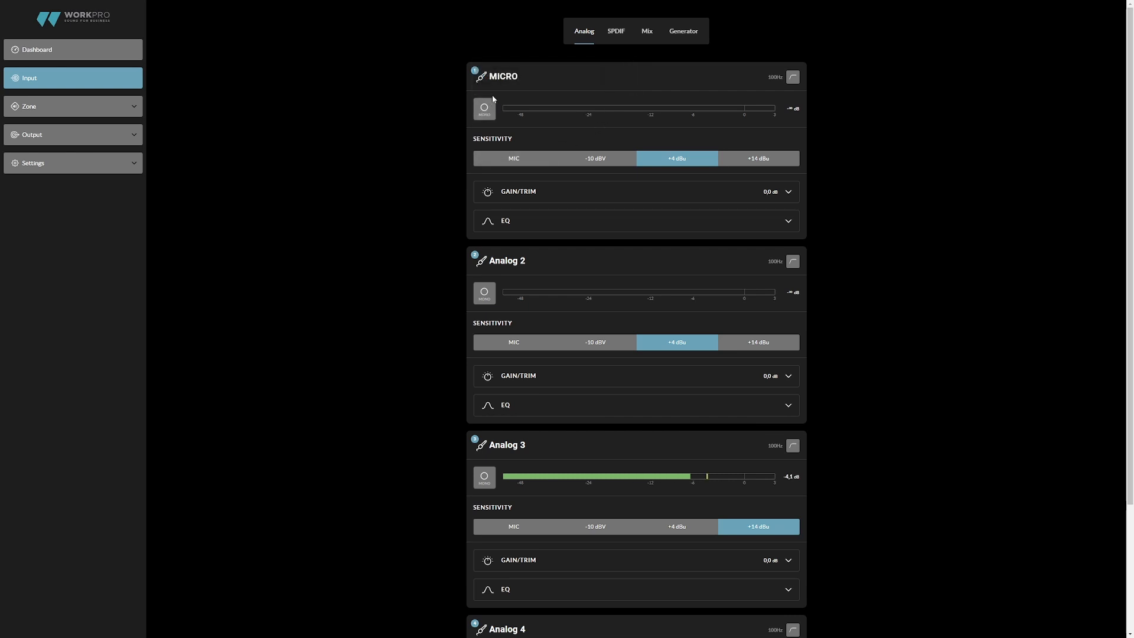
- Set the MICRO input's sensitivity to MIC and its gain/trim to 8.4 dB
left_click(501, 157)
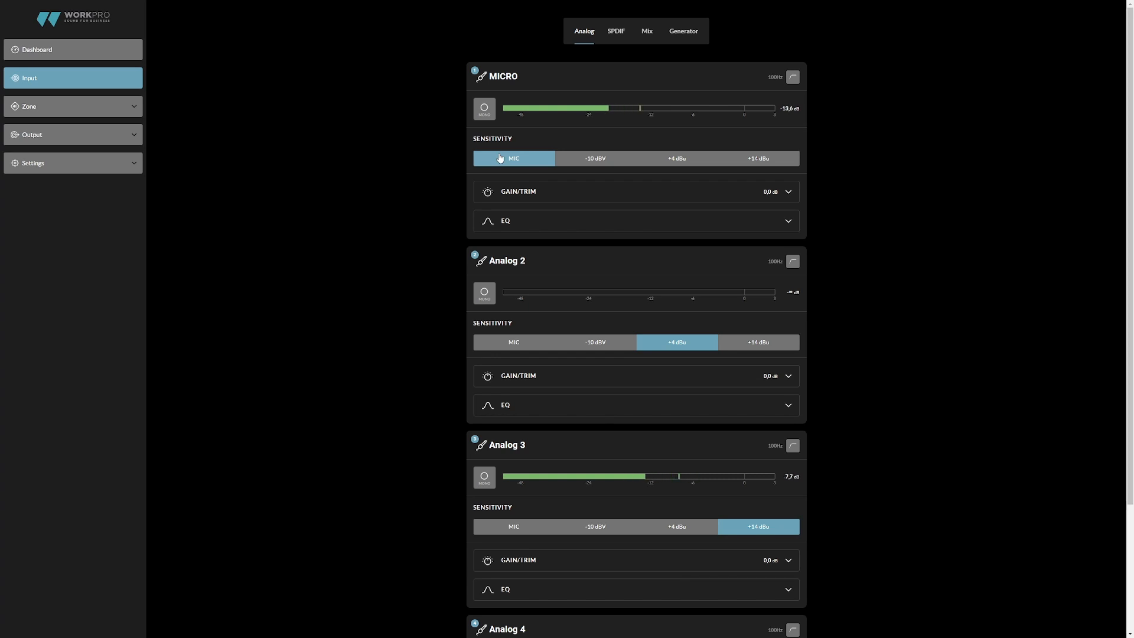
left_click(539, 194)
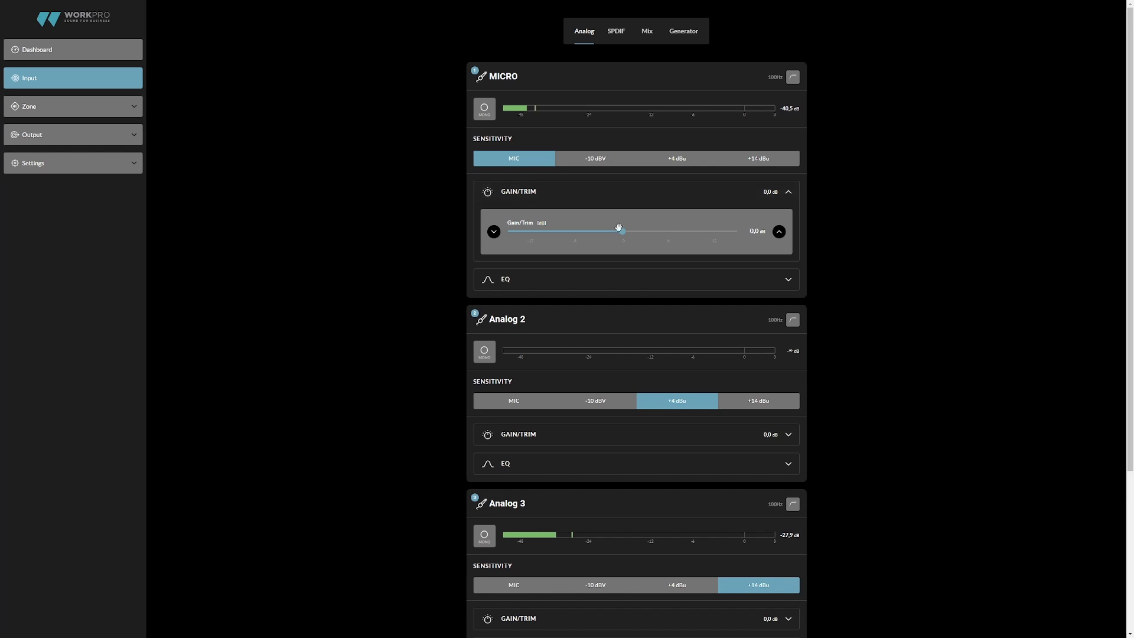
left_click_drag(628, 231, 687, 232)
- Examine the MICRO input's EQ and the filter type of band 1
left_click(629, 280)
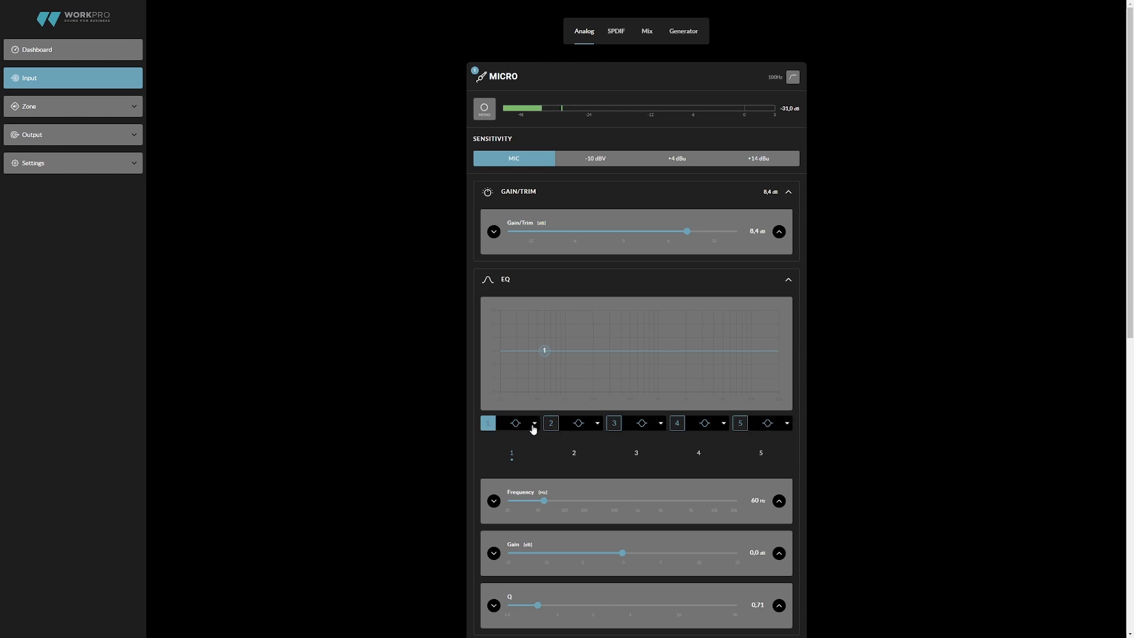
left_click(514, 429)
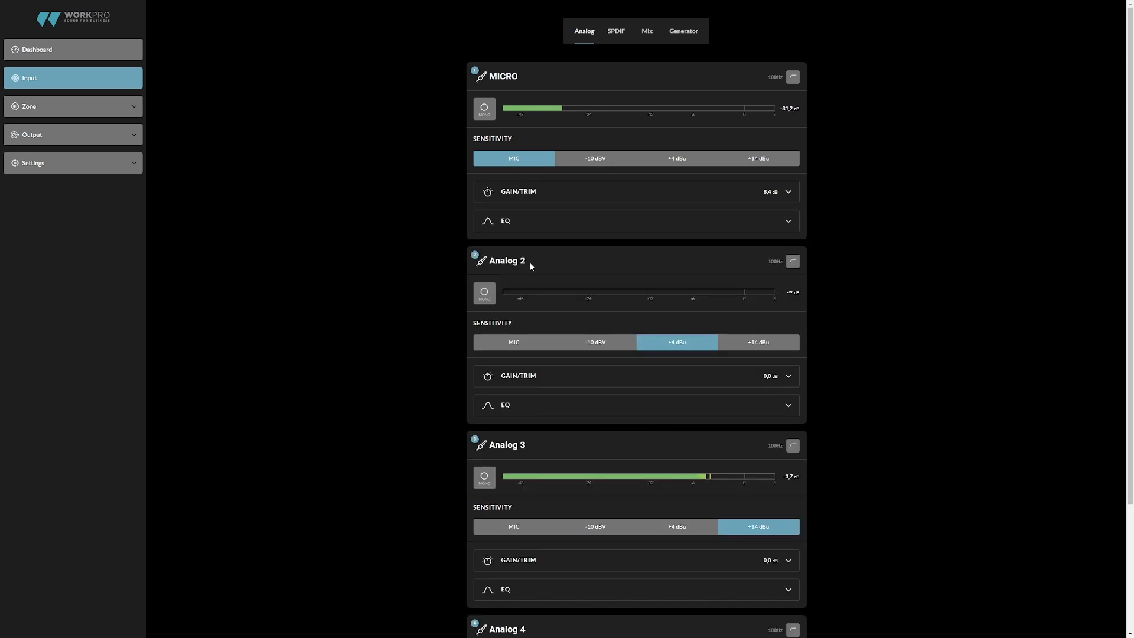
- Switch the Analog 3 input from mono to stereo so that it pairs with Analog 4
scroll(545, 263, "down", 3)
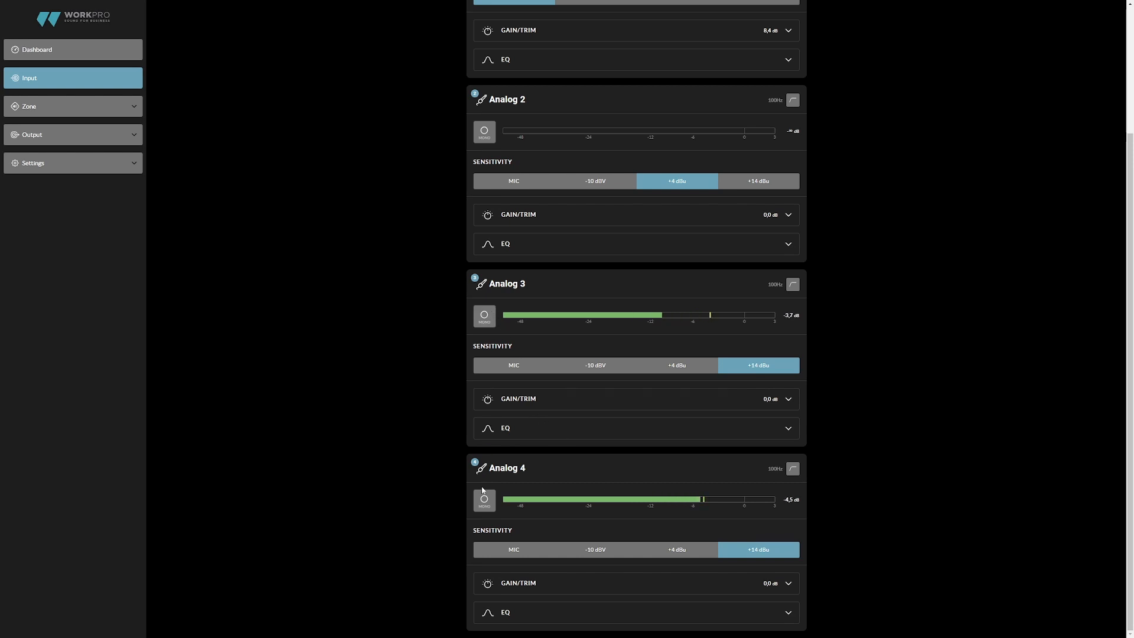
left_click(482, 324)
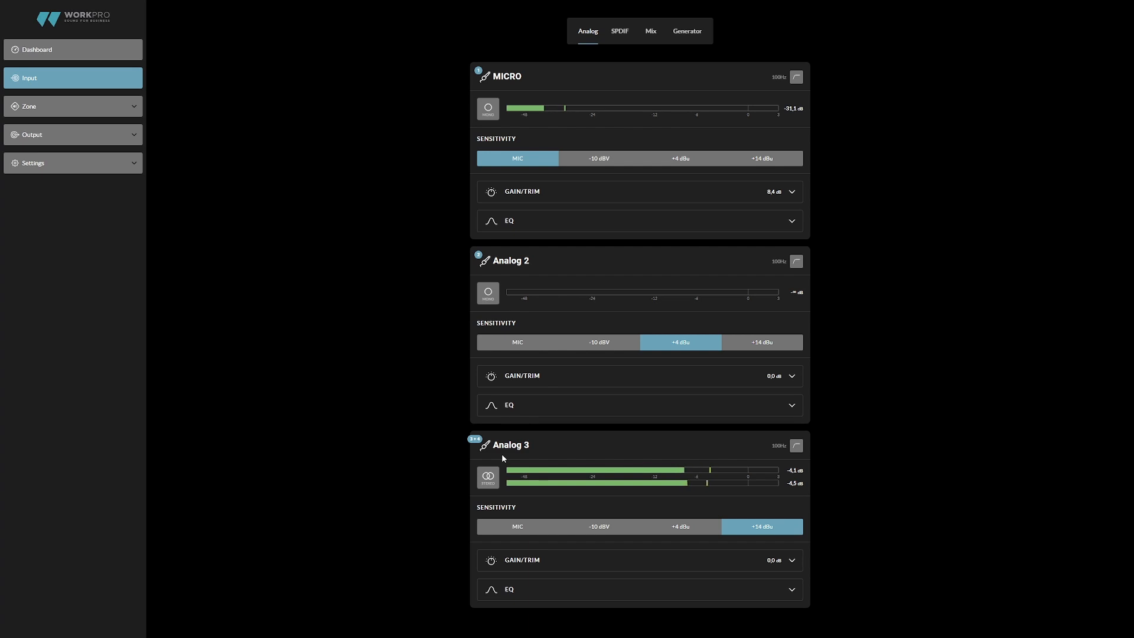
- Toggle the 100 Hz high-pass filter on and back off for Analog 3, Analog 2 and MICRO
left_click(796, 447)
left_click(796, 447)
left_click(795, 263)
left_click(795, 263)
left_click(797, 82)
left_click(796, 83)
- Split the S/PDIF 1 input into mono channels and expand the gain/trim controls of both
left_click(624, 33)
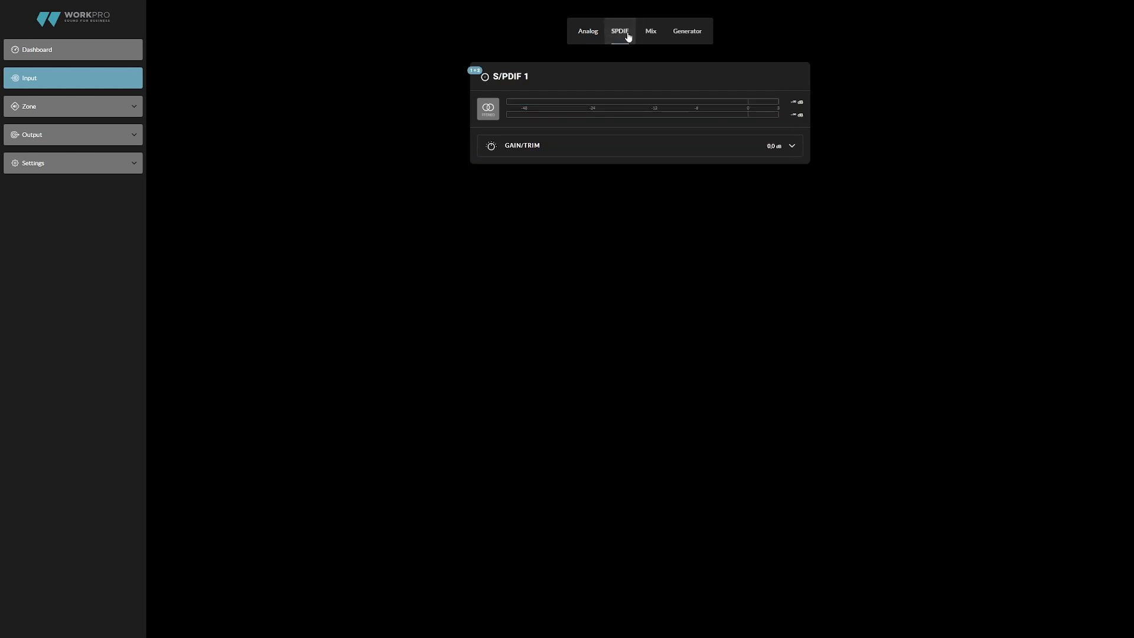
left_click(495, 116)
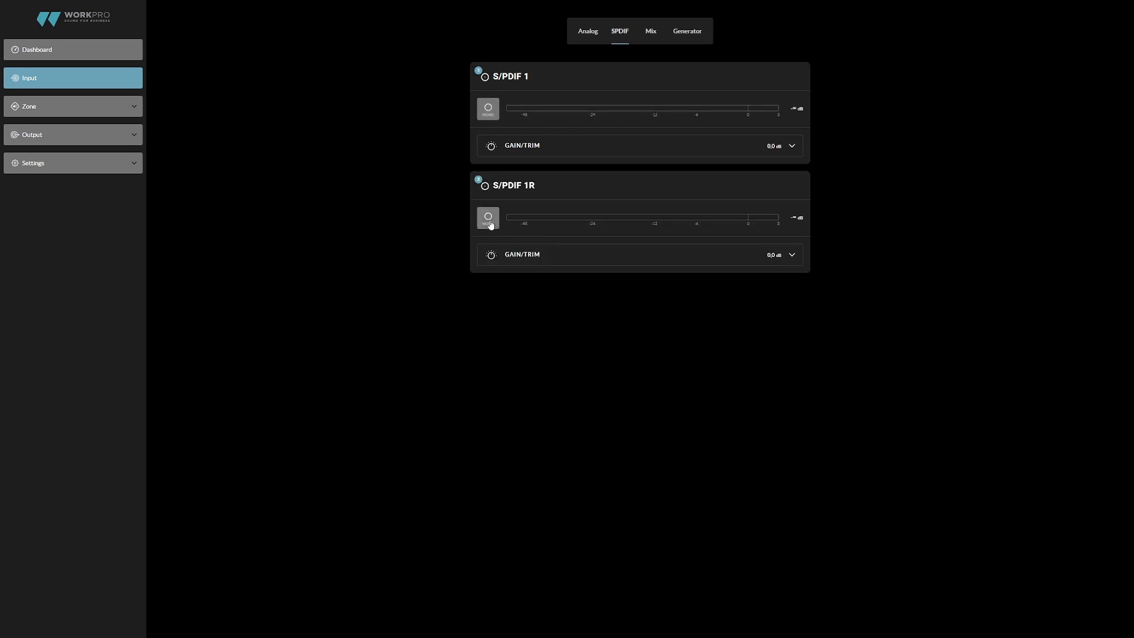
left_click(510, 256)
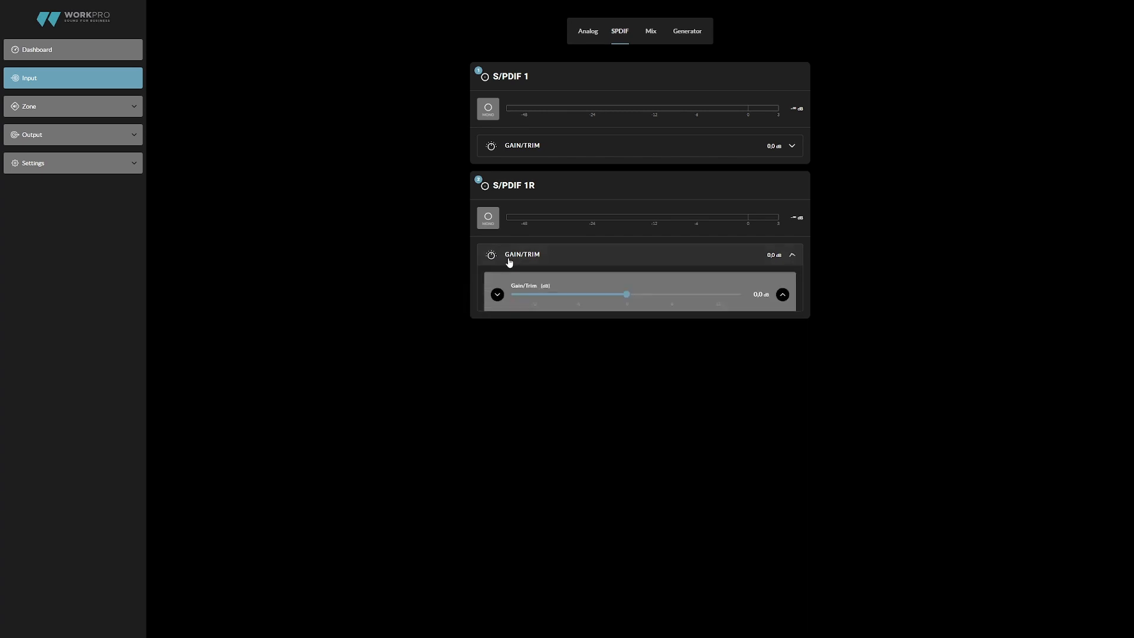
left_click(513, 147)
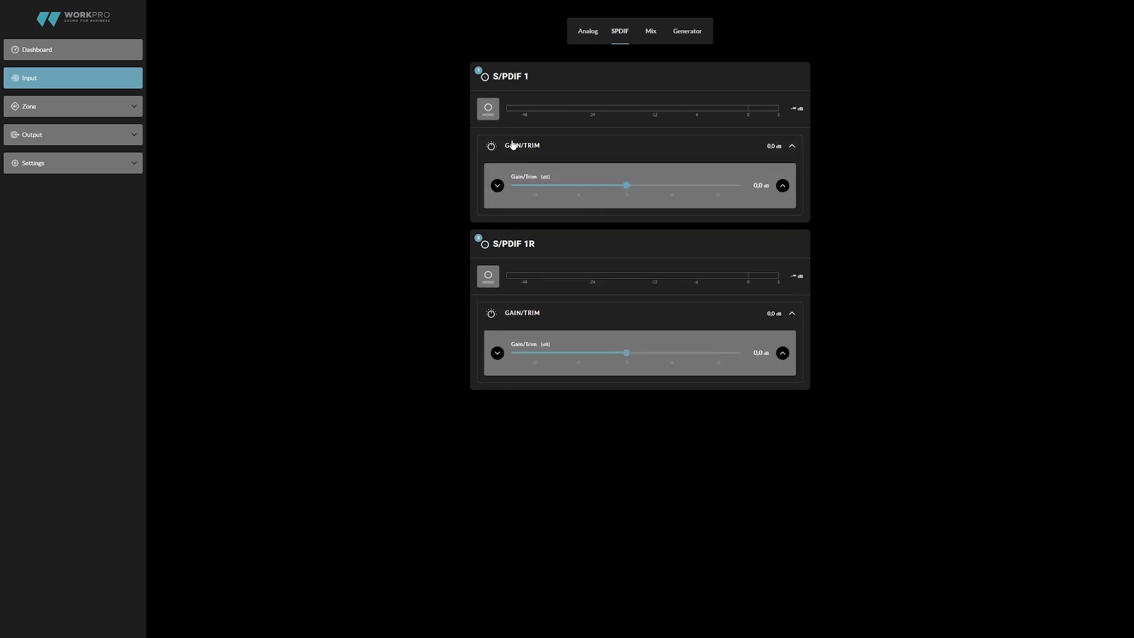
- Rename the input mix Mix 1 as SALA PRINCIPAL
left_click(651, 31)
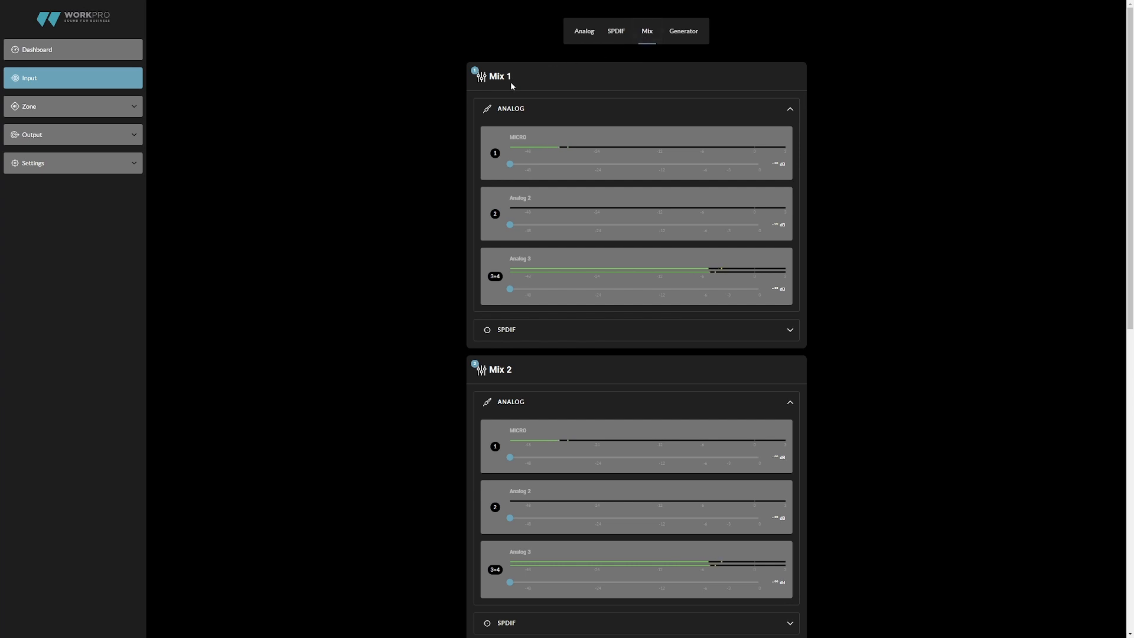
scroll(540, 190, "down", 10)
scroll(539, 190, "up", 10)
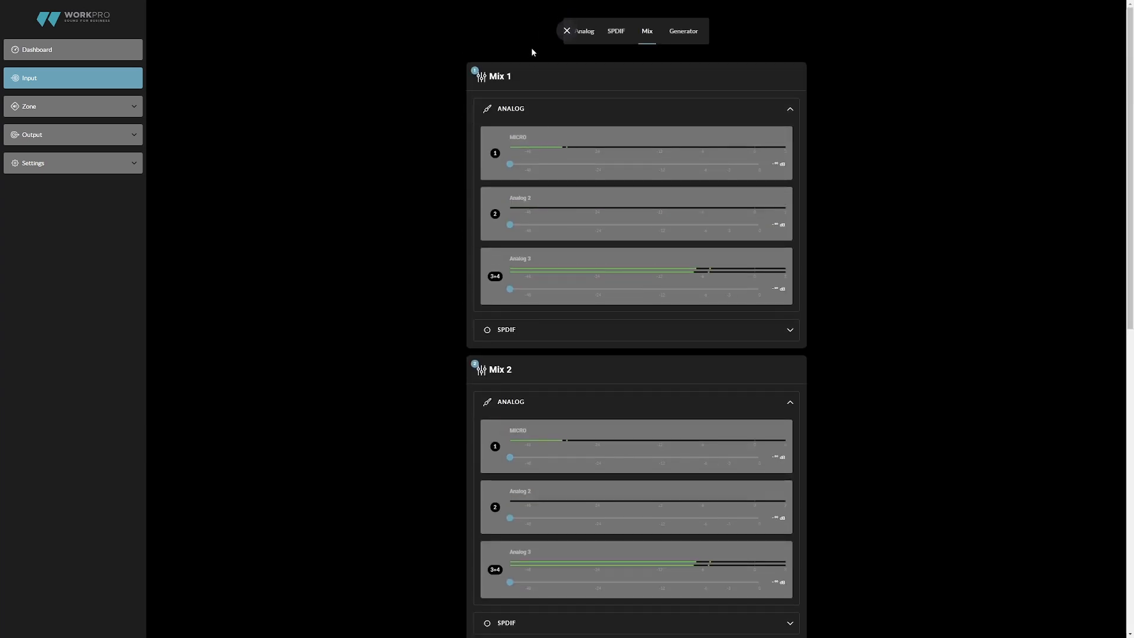
left_click(511, 78)
left_click_drag(502, 78, 481, 77)
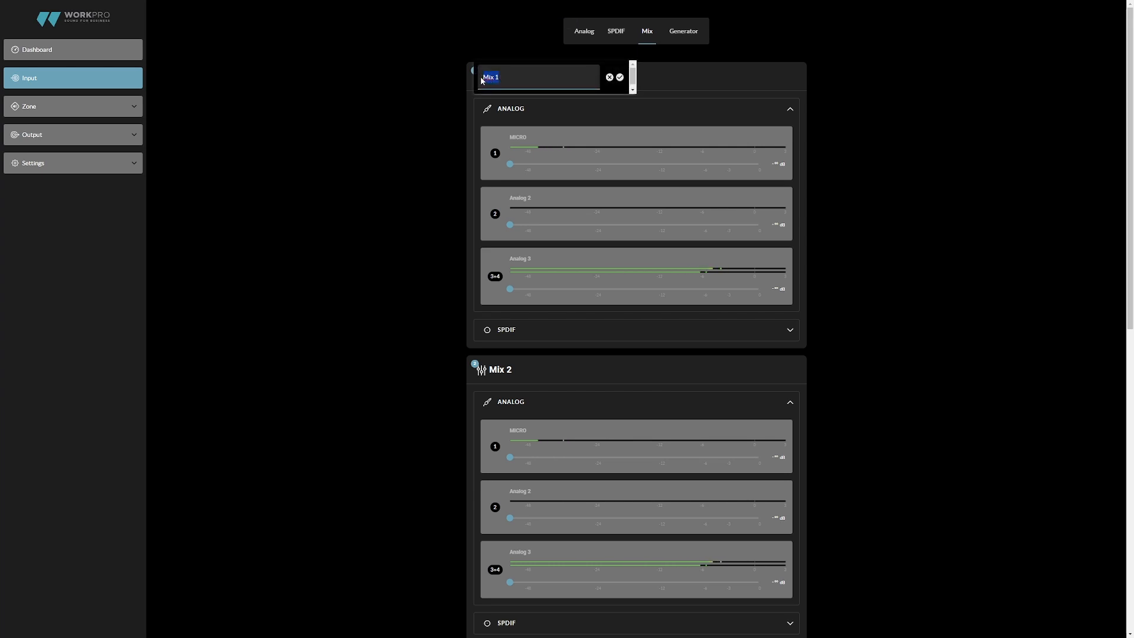
type("SALA PRINCIPAL")
left_click(620, 78)
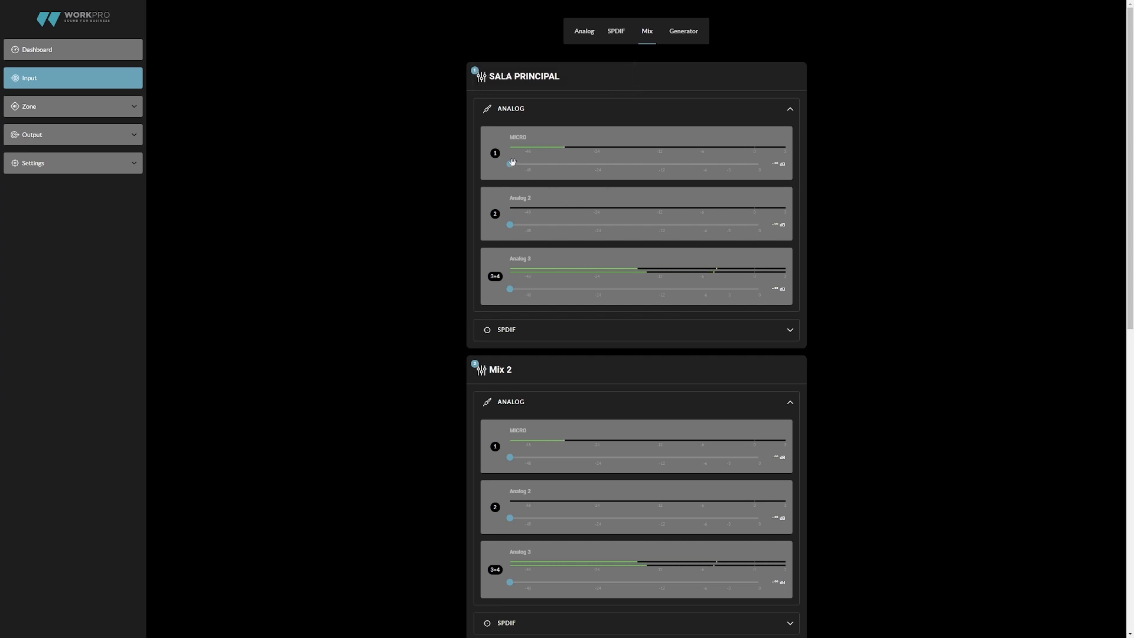
- Set the SALA PRINCIPAL mix levels to -12.3 dB for MICRO, -21.7 dB for Analog 3 and -14.5 dB for S/PDIF 1
left_click_drag(510, 163, 660, 164)
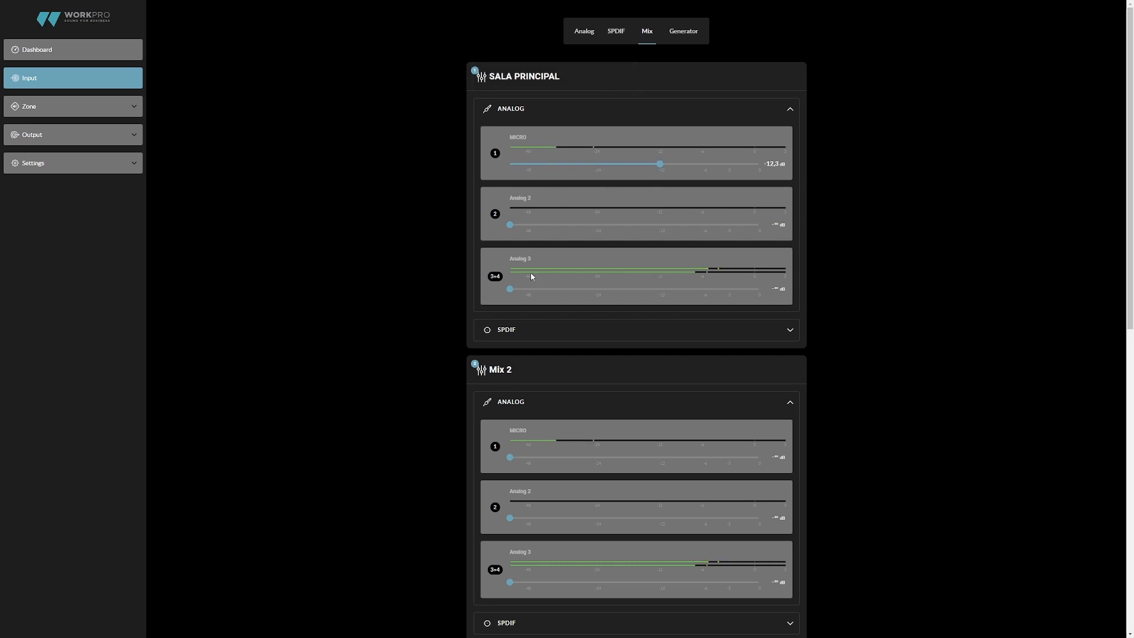
left_click_drag(510, 289, 608, 288)
left_click(539, 334)
left_click_drag(510, 396, 643, 395)
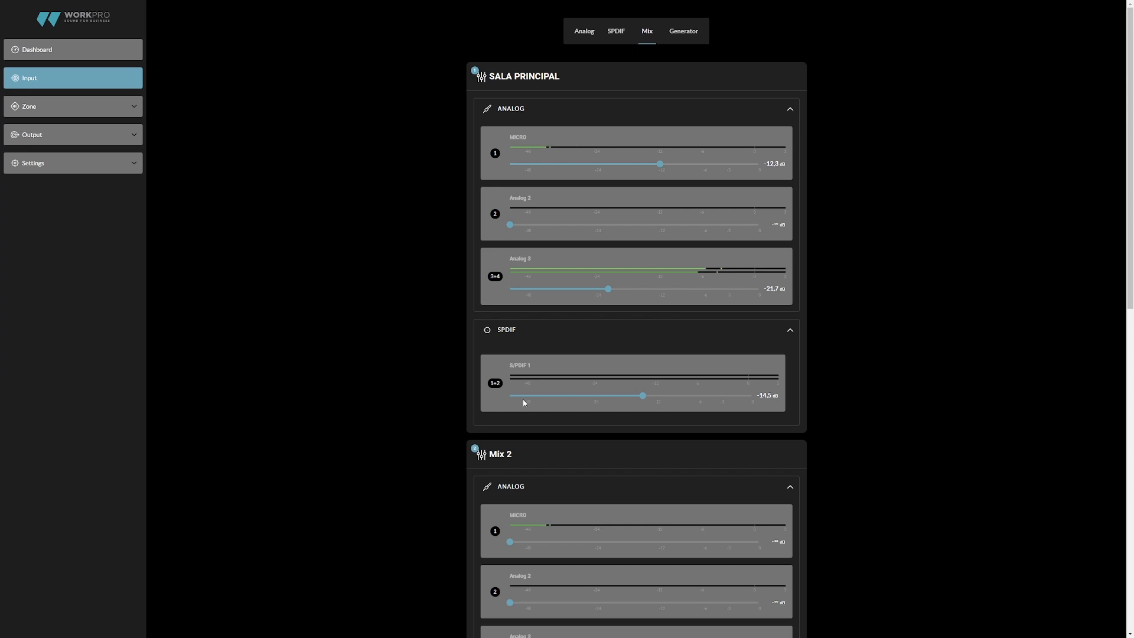
- Set the signal generator to a sine wave with a gain of 0 dB
left_click(686, 32)
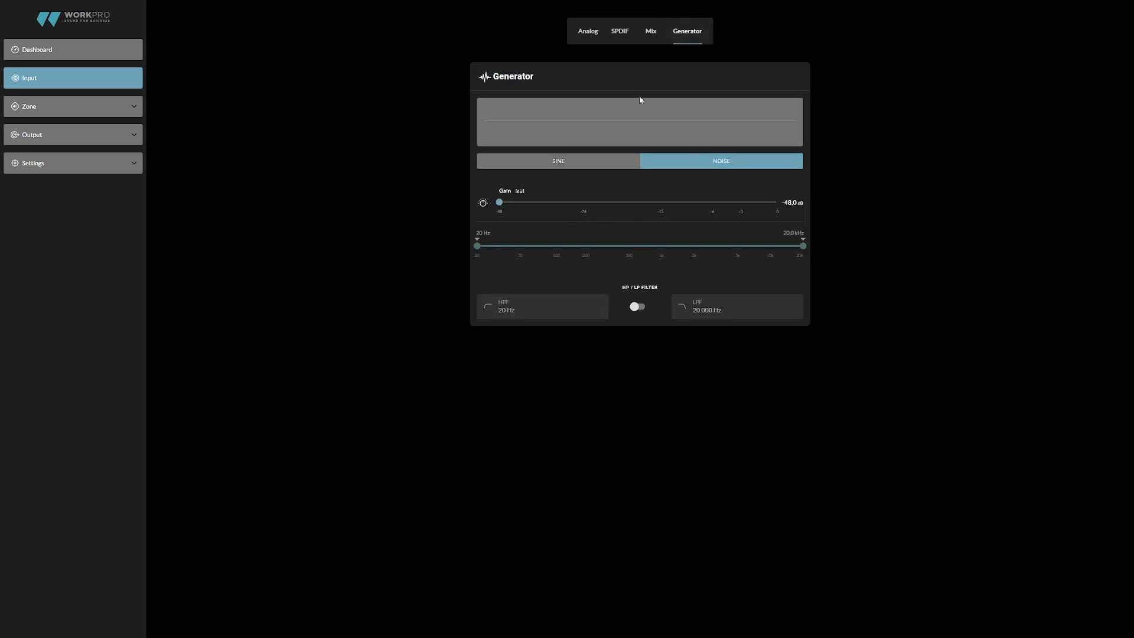
left_click(572, 166)
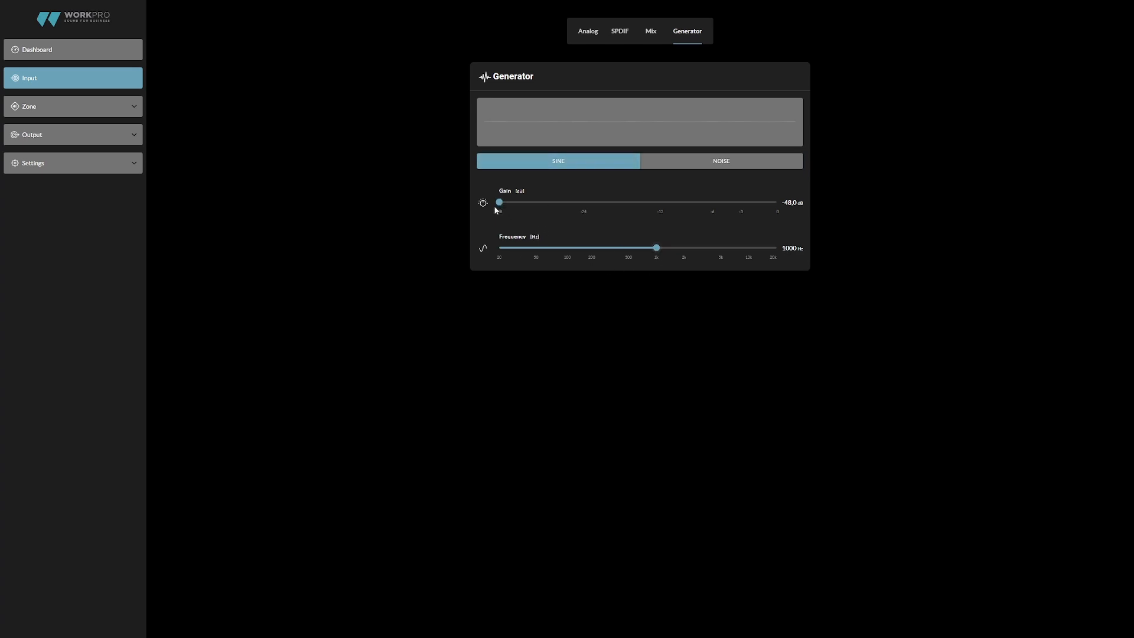
left_click_drag(503, 201, 767, 209)
left_click(793, 202)
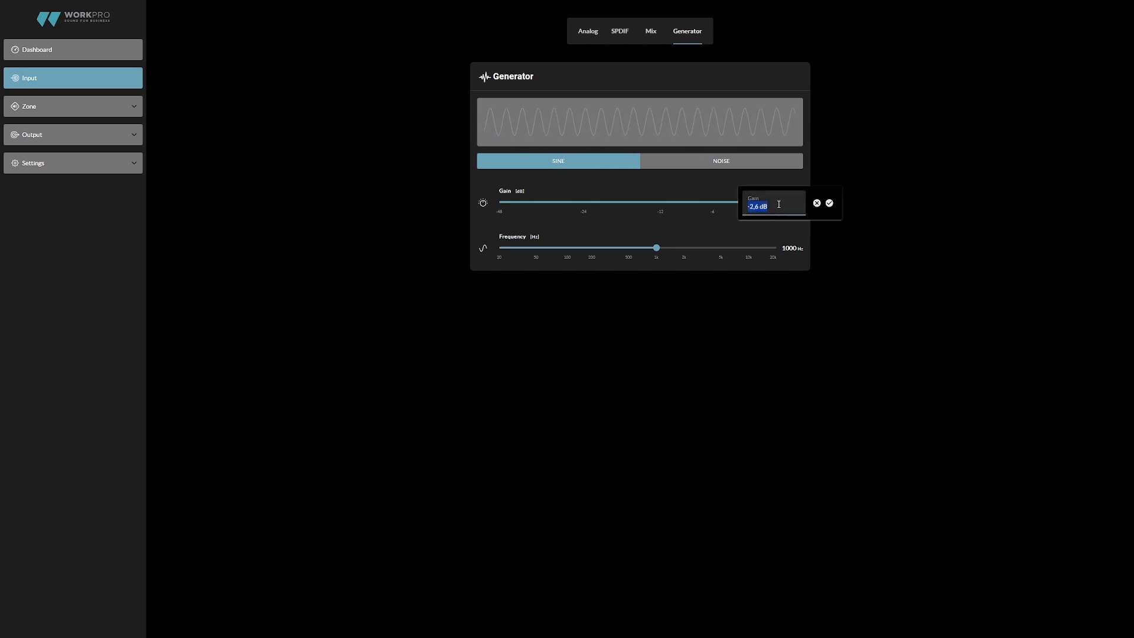
type("0")
key("Return")
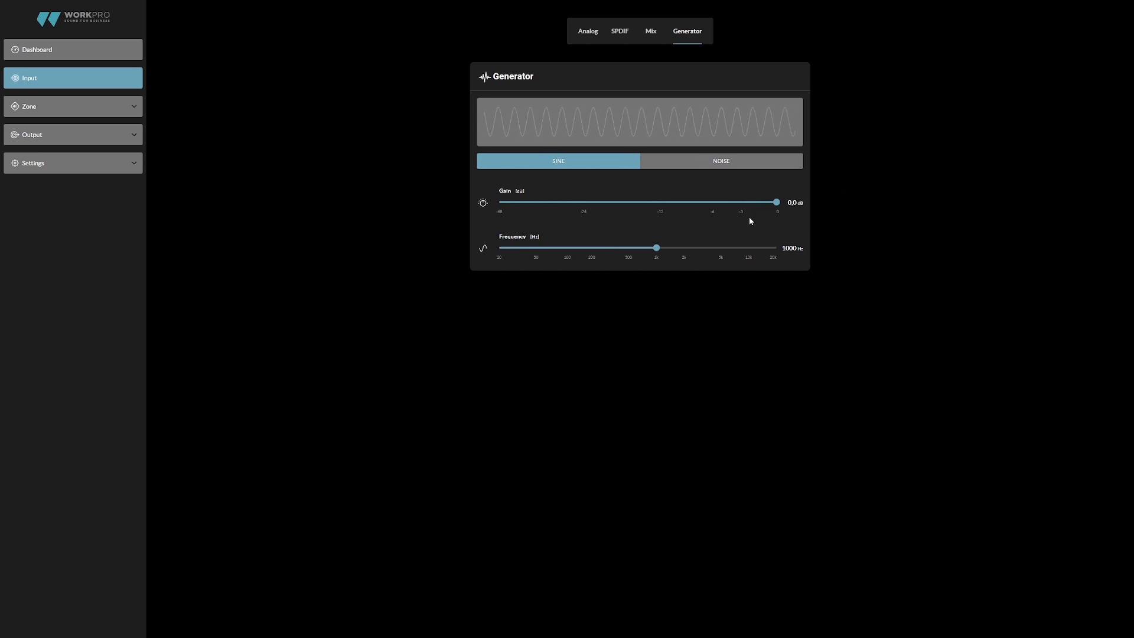
- Switch the generator to noise and enable its HP/LP filter with the high-pass at 35 Hz
left_click(662, 170)
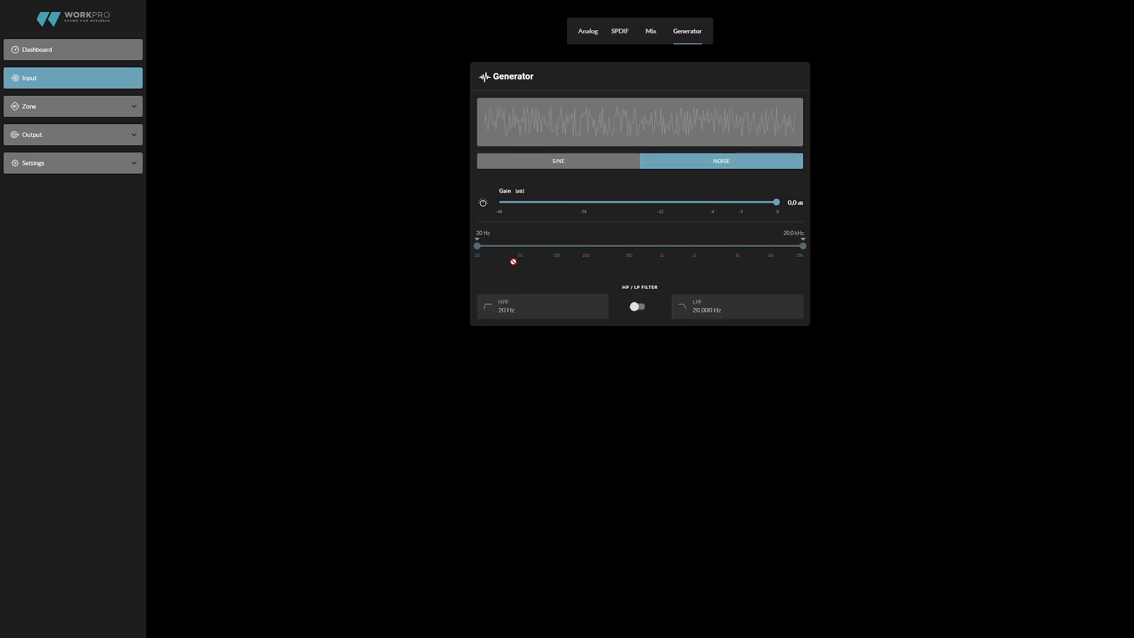
left_click(637, 307)
left_click(506, 310)
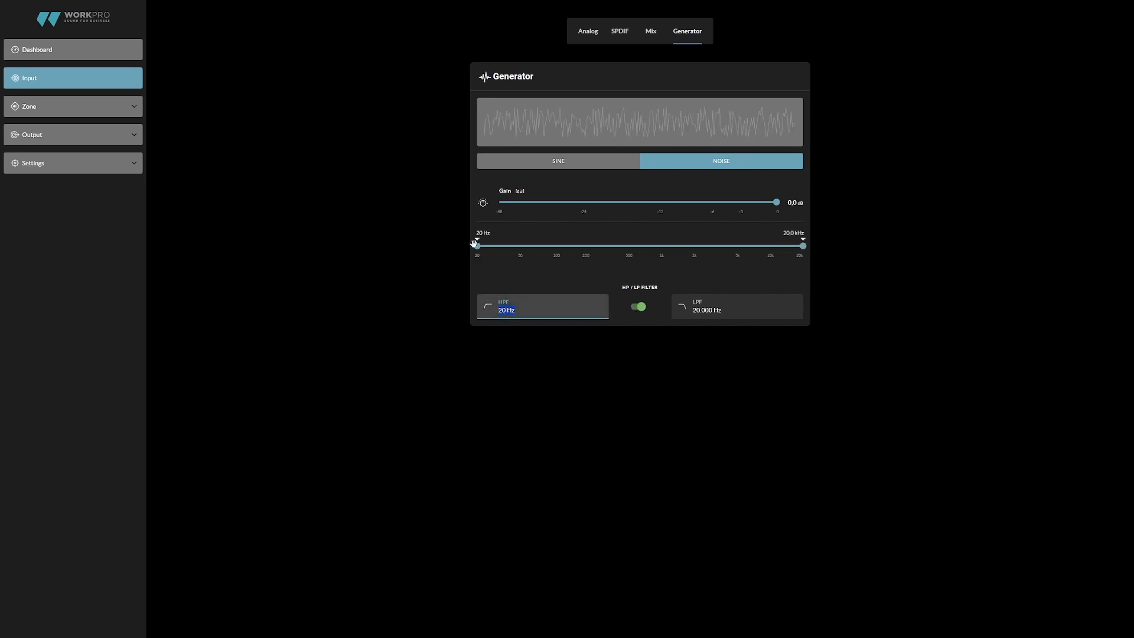
left_click_drag(474, 244, 503, 246)
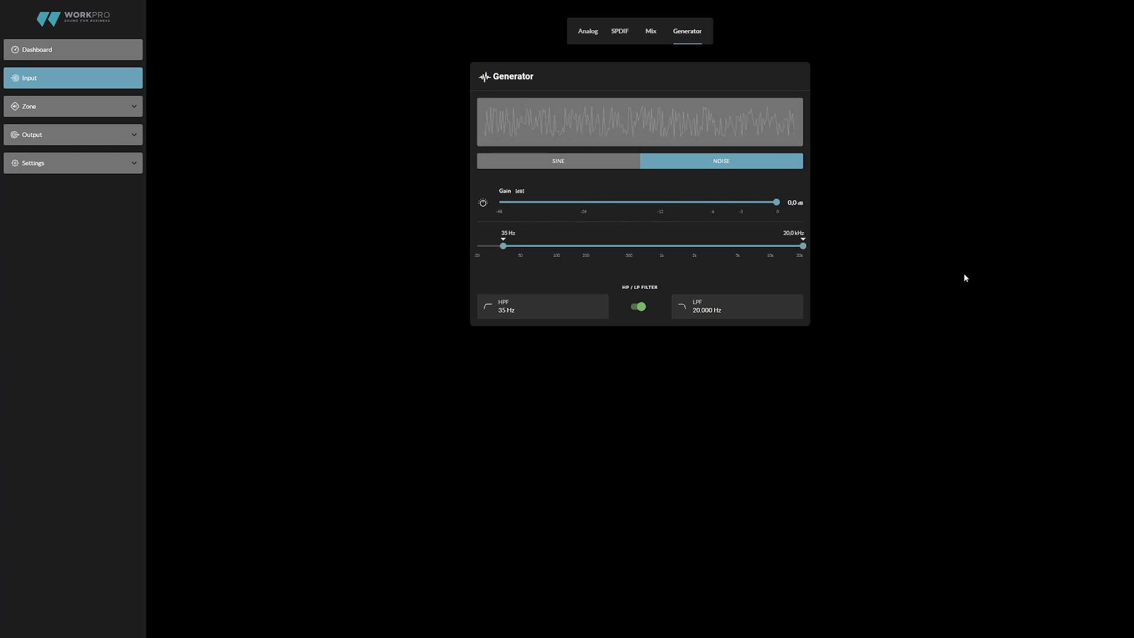
- Set the noise generator's low-pass filter to 14,000 Hz
left_click_drag(803, 246, 780, 245)
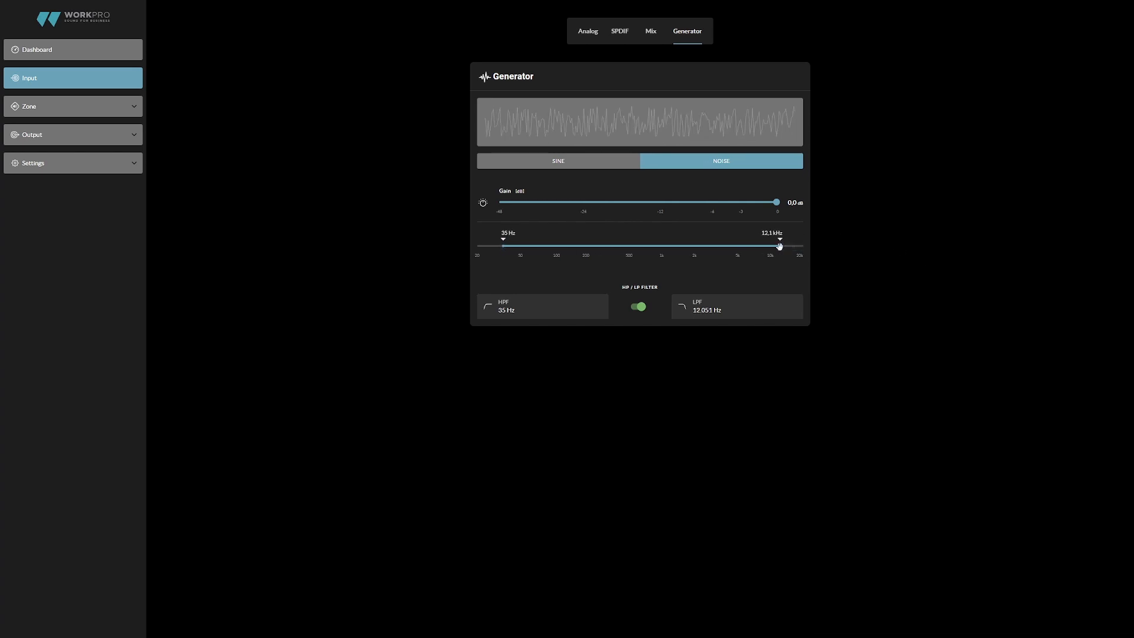
left_click(701, 309)
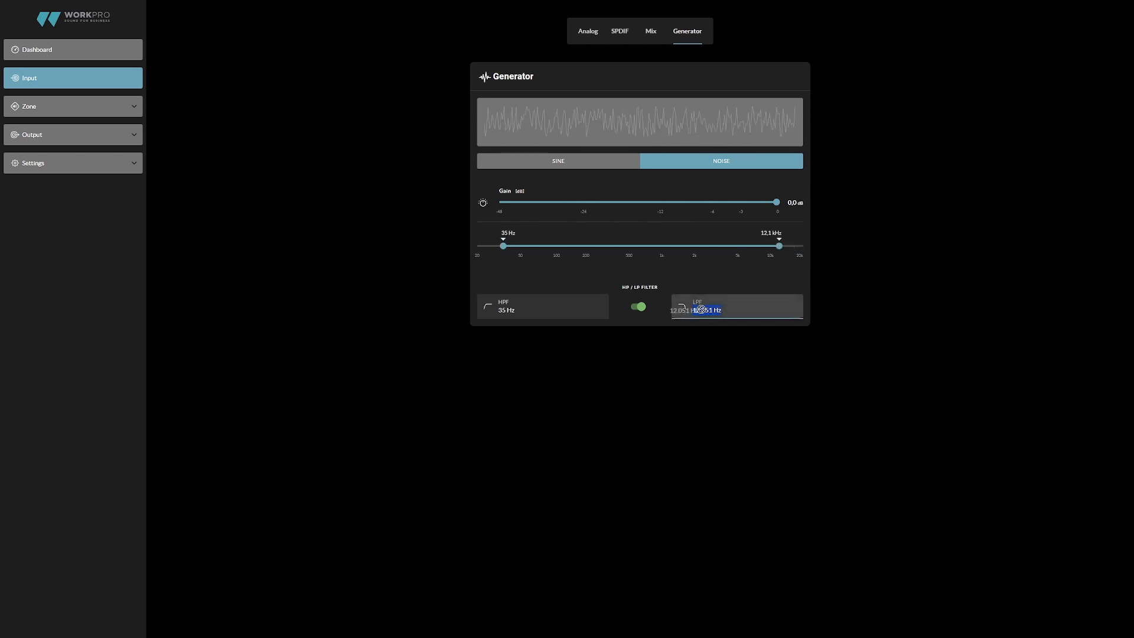
type("14.00")
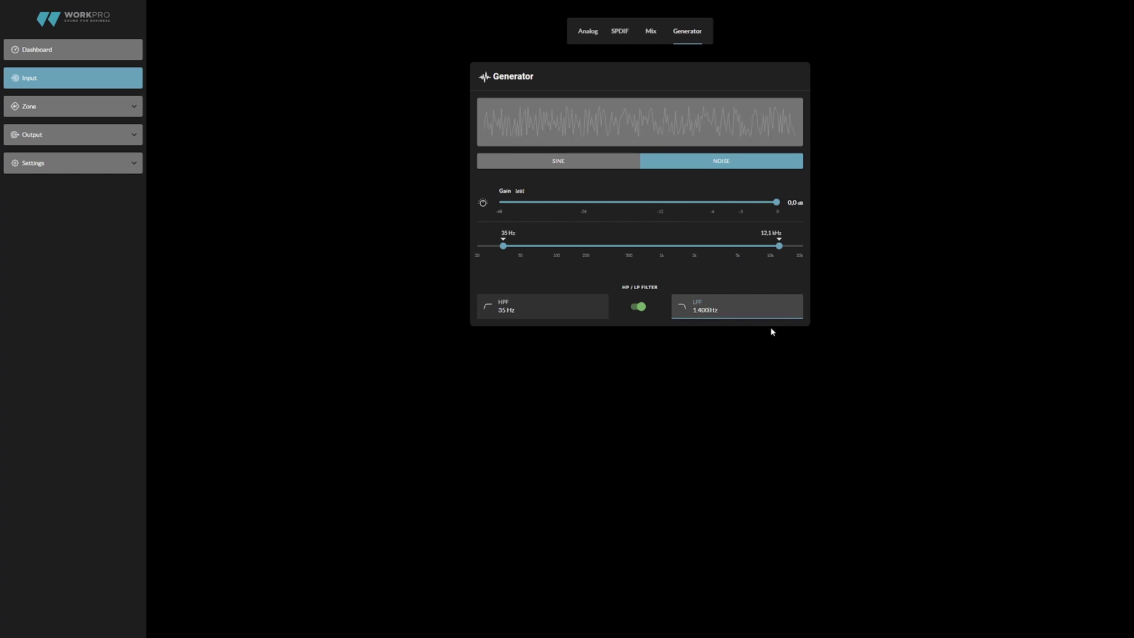
type("0")
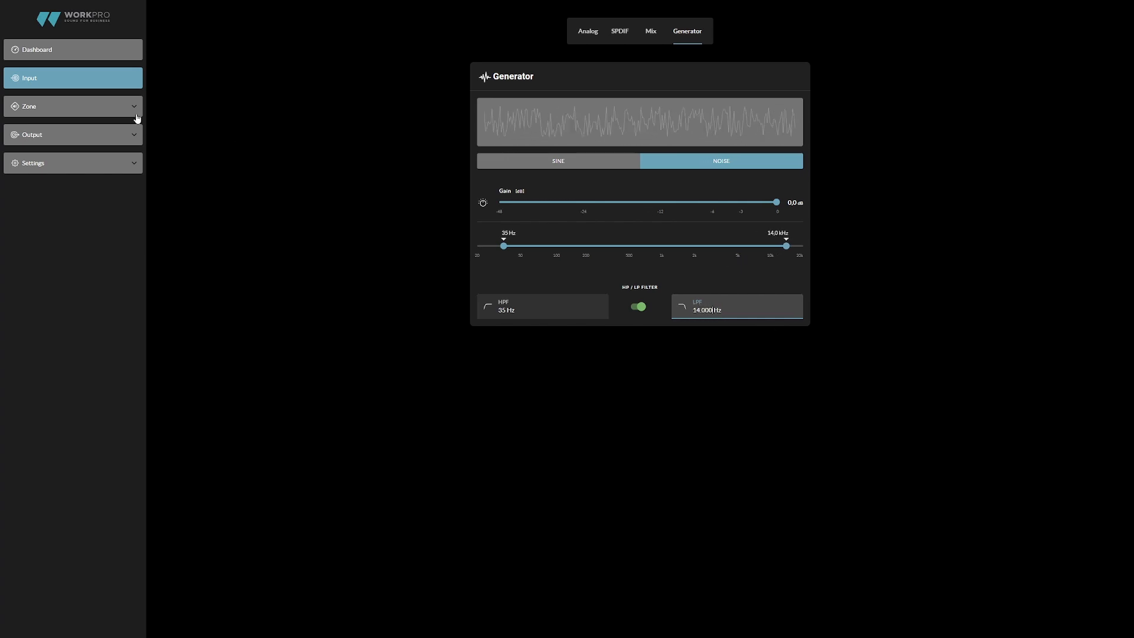
- Rename Zone A as SALON 1 in the zone source settings
left_click(83, 114)
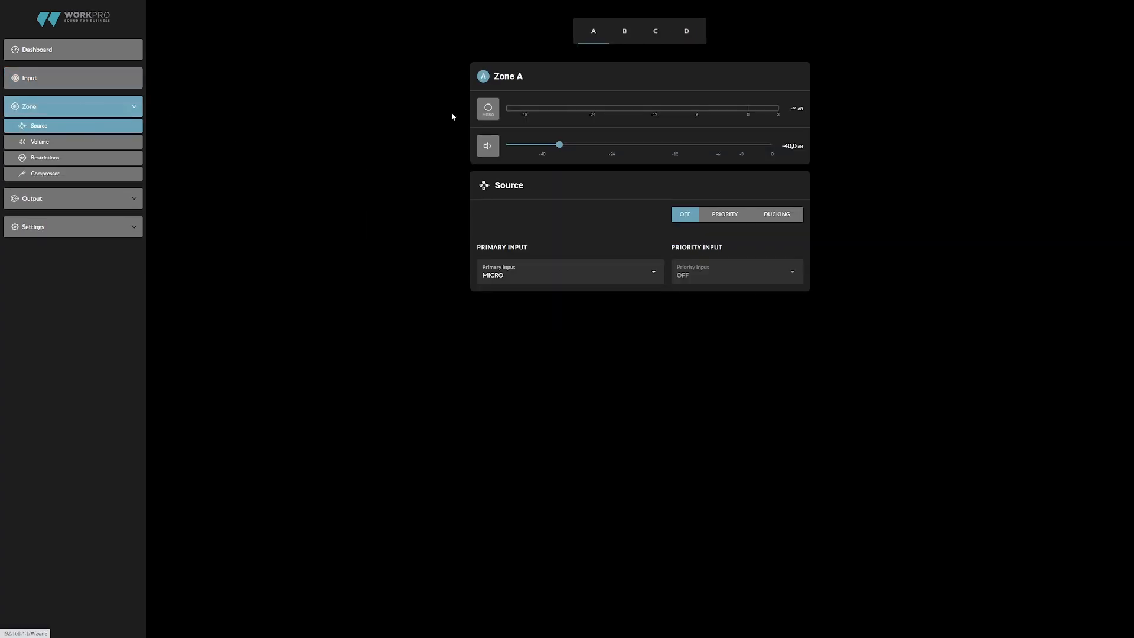
left_click(518, 84)
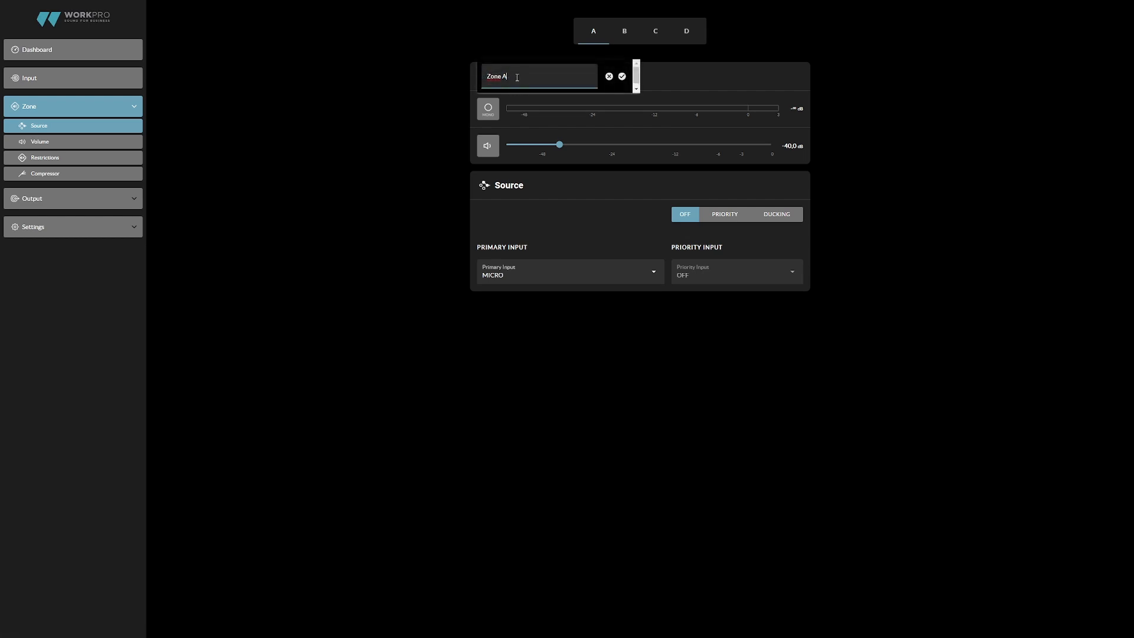
type("SALON 1")
key("Return")
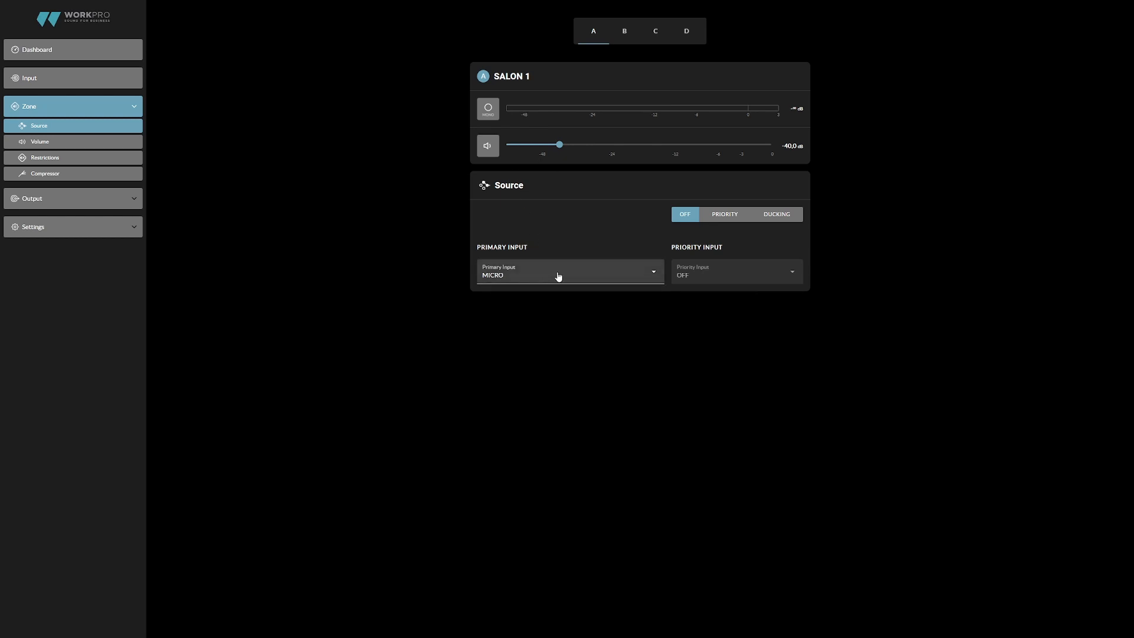
- Set SALON 1's primary input to Analog 3 (STEREO) and raise the zone volume to about -2.3 dB
left_click(594, 276)
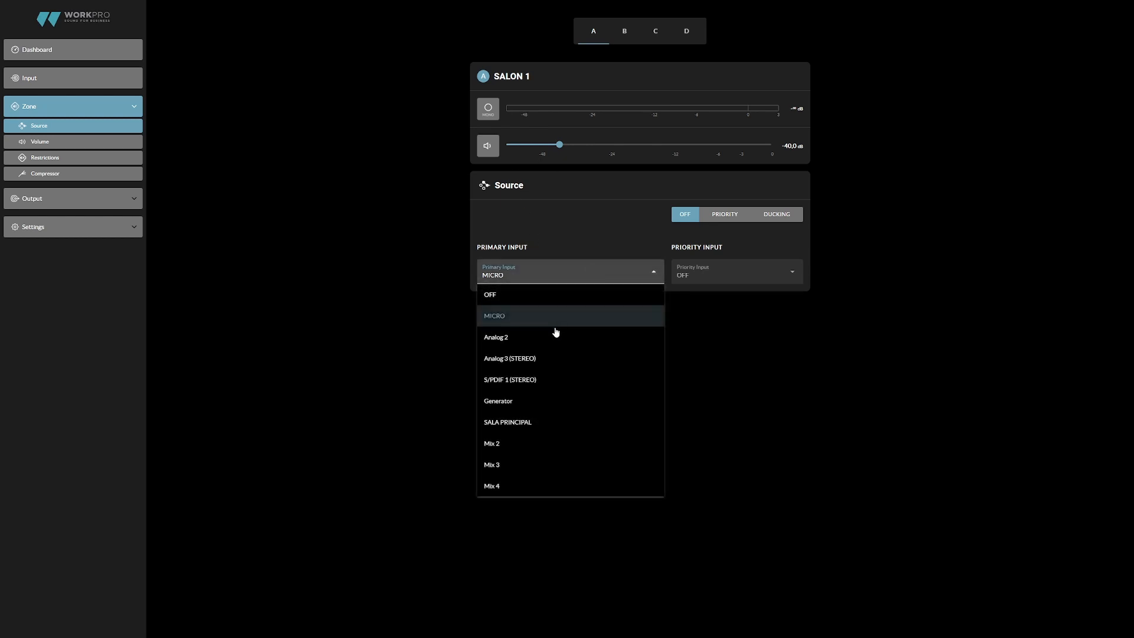
left_click(548, 361)
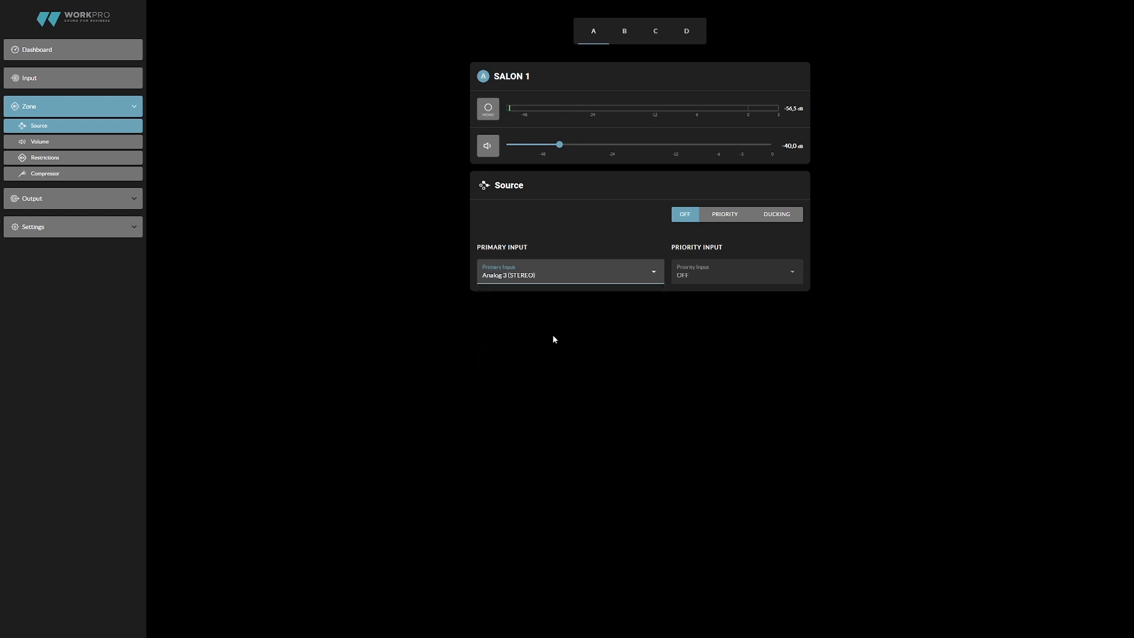
left_click_drag(559, 144, 749, 154)
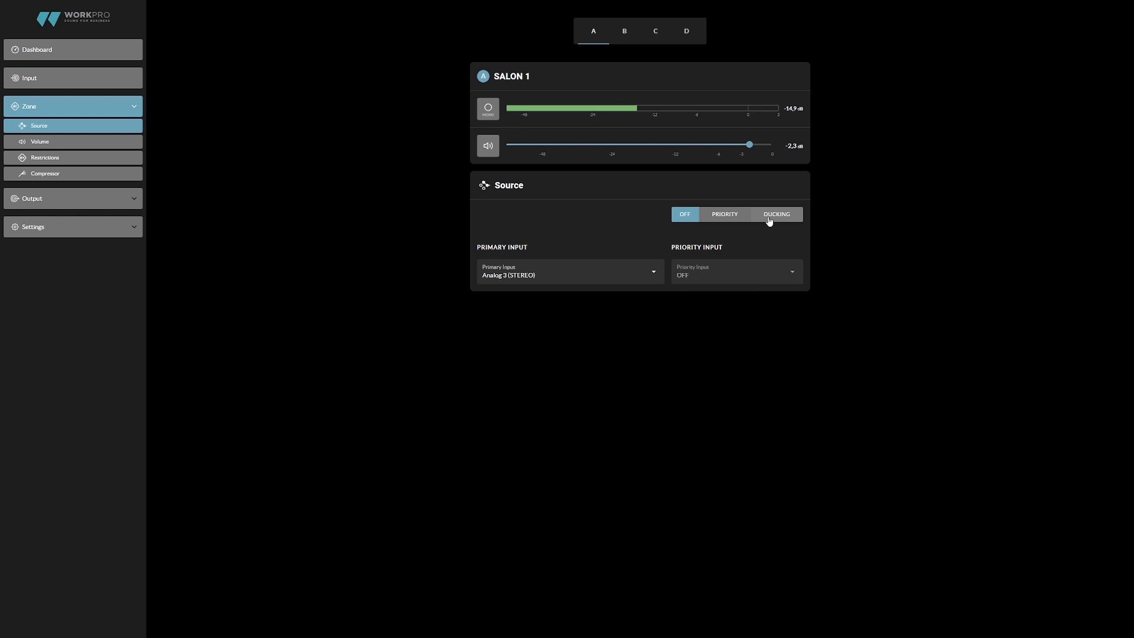
- Assign MICRO as SALON 1's priority input in Priority mode, and set the mode back to Off after trying Ducking
left_click(744, 220)
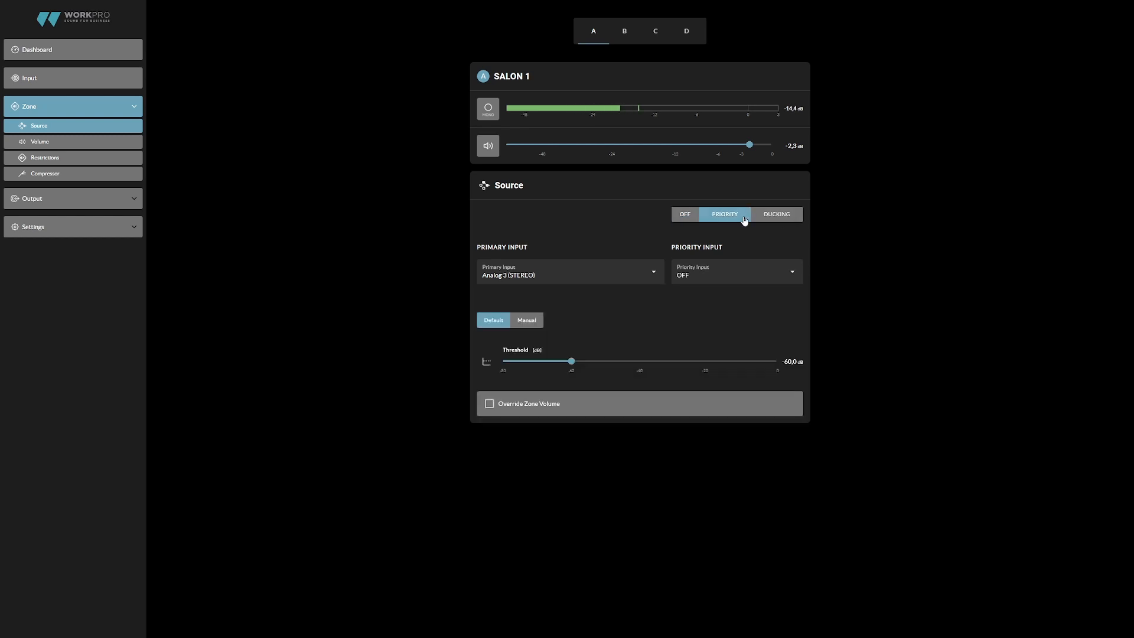
left_click(740, 273)
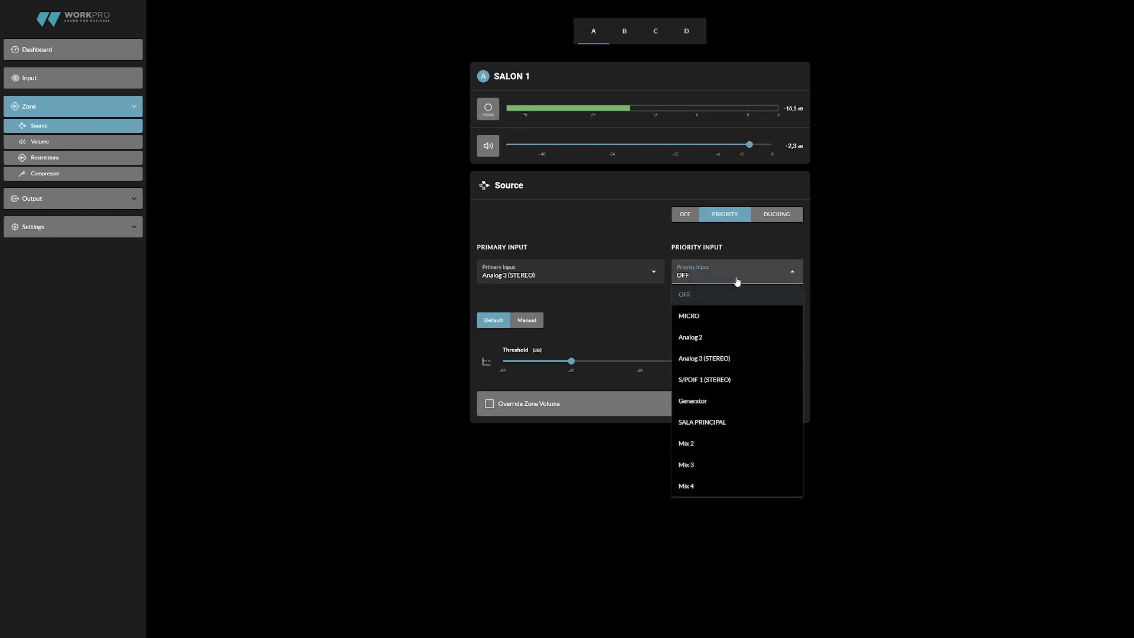
left_click(725, 320)
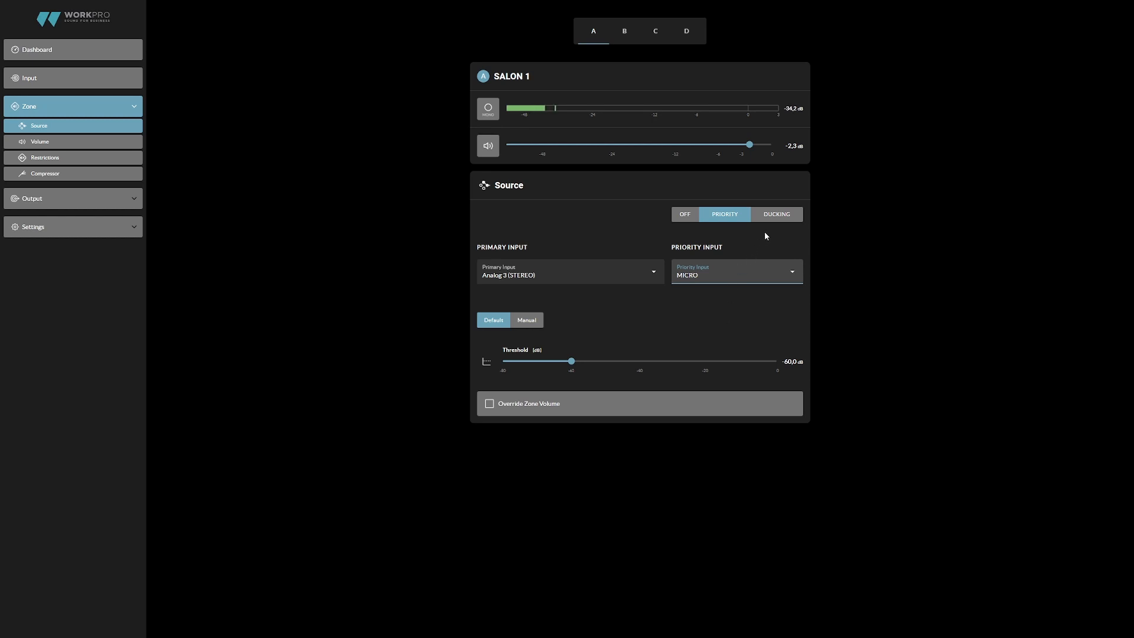
left_click(777, 216)
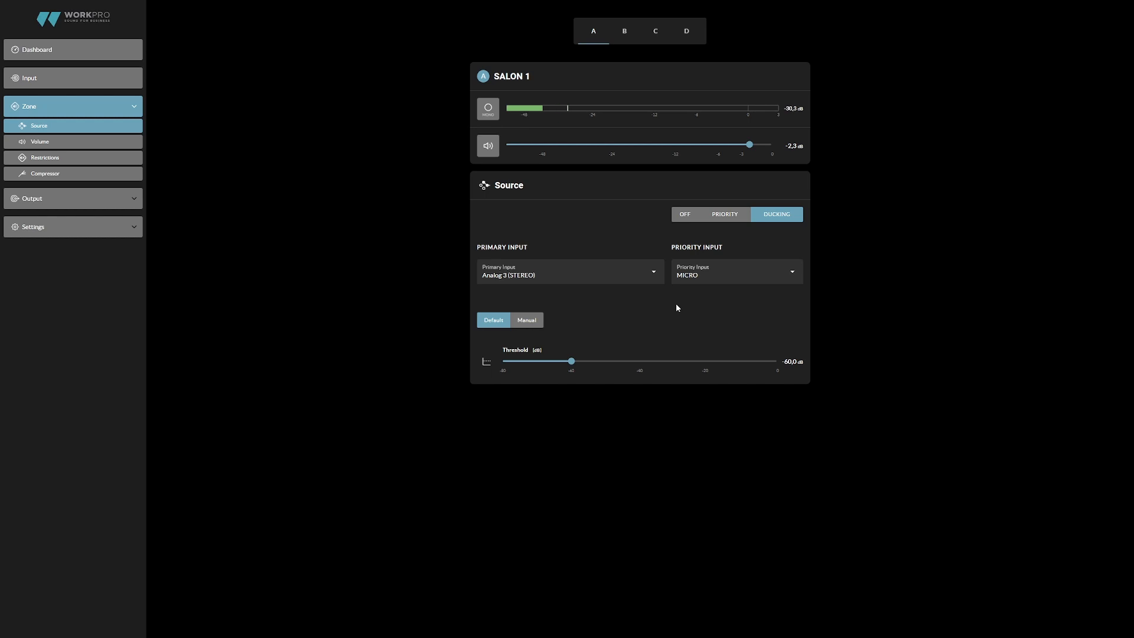
left_click(684, 214)
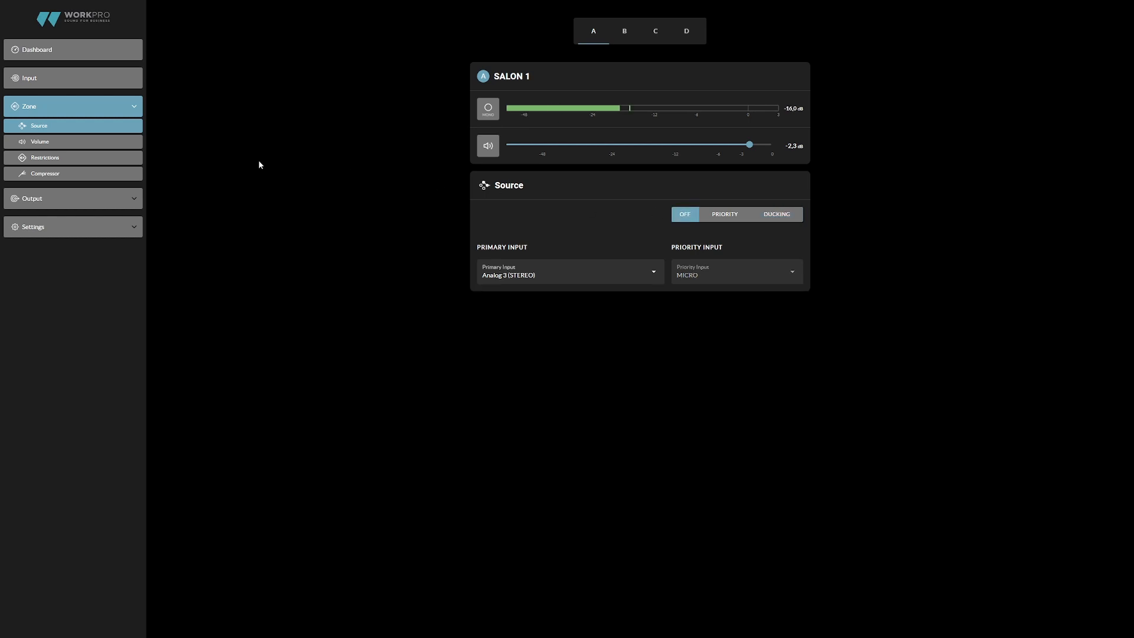
- Limit SALON 1's volume range to about -23.6 to -4.9 dB, and reset the range
left_click(117, 148)
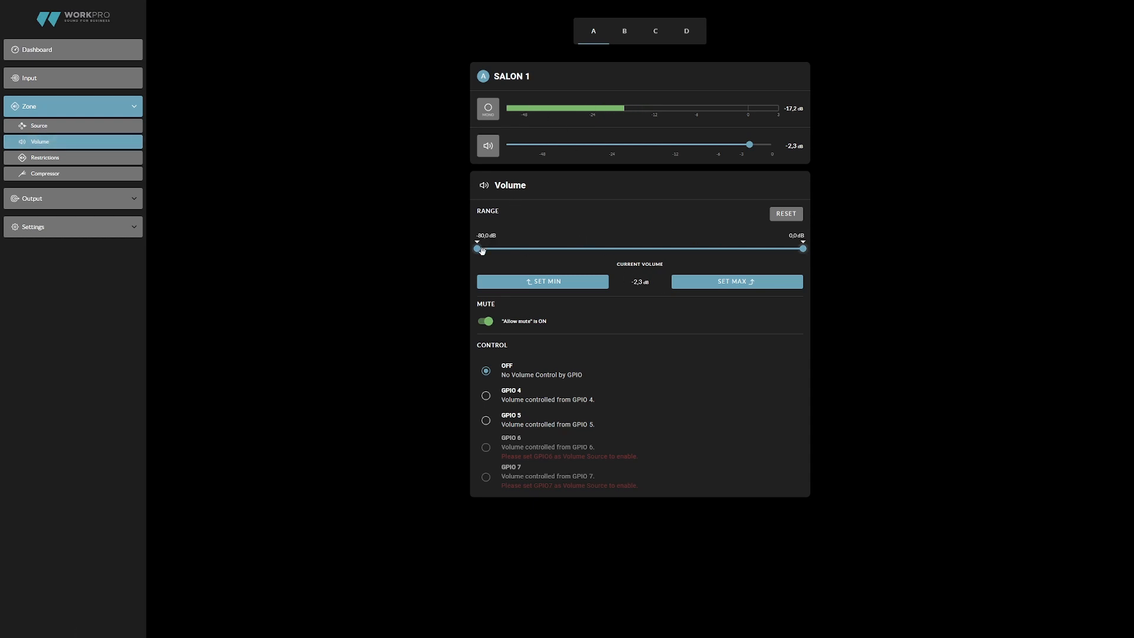
left_click_drag(481, 251, 611, 263)
left_click_drag(802, 248, 749, 249)
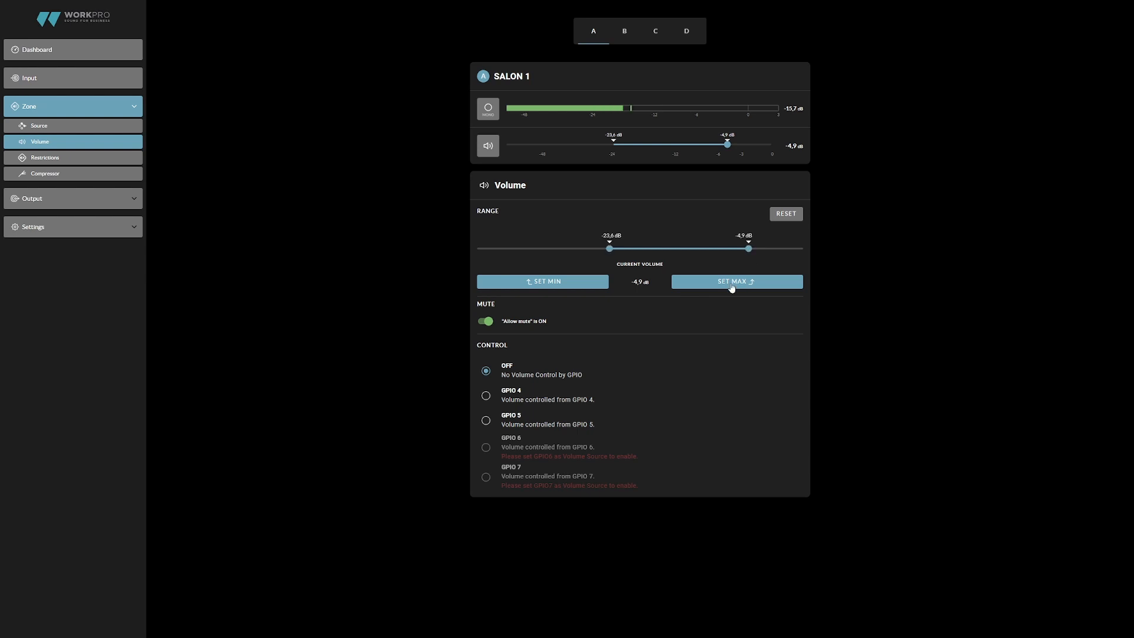
left_click(786, 216)
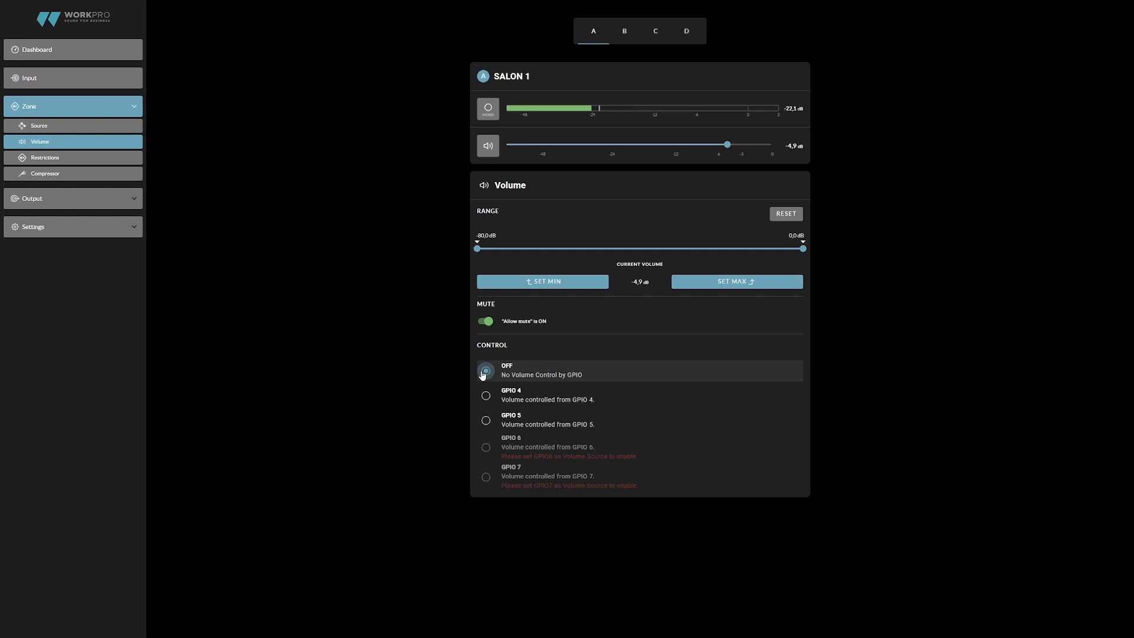
- Try GPIO 4 and GPIO 5 as SALON 1's volume control, and return the control to OFF
left_click(486, 395)
left_click(486, 420)
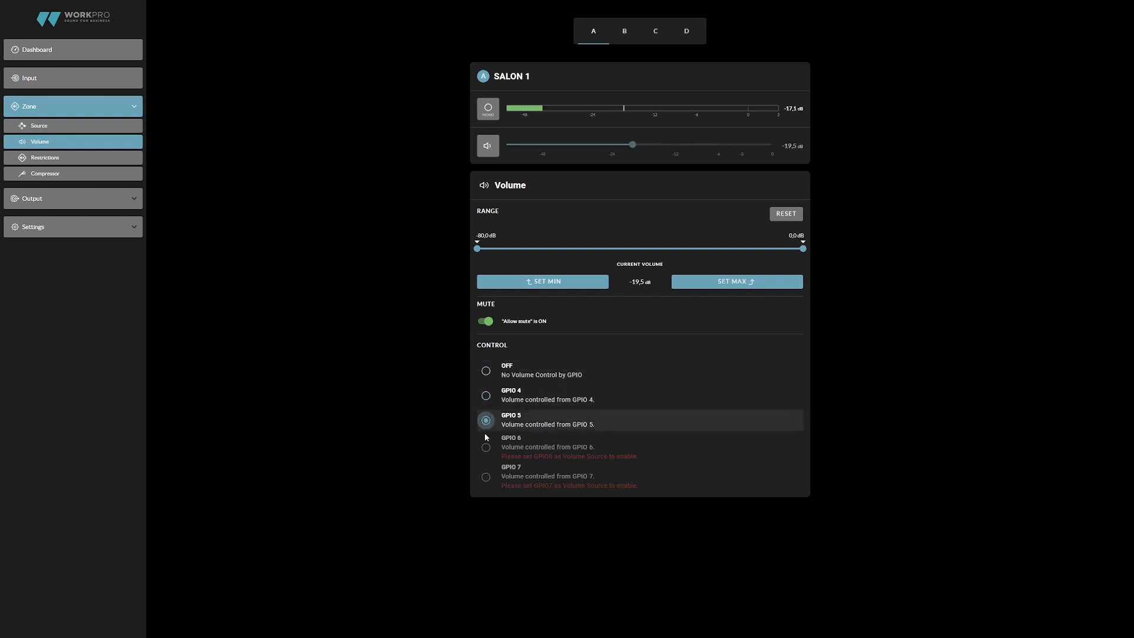
left_click(485, 370)
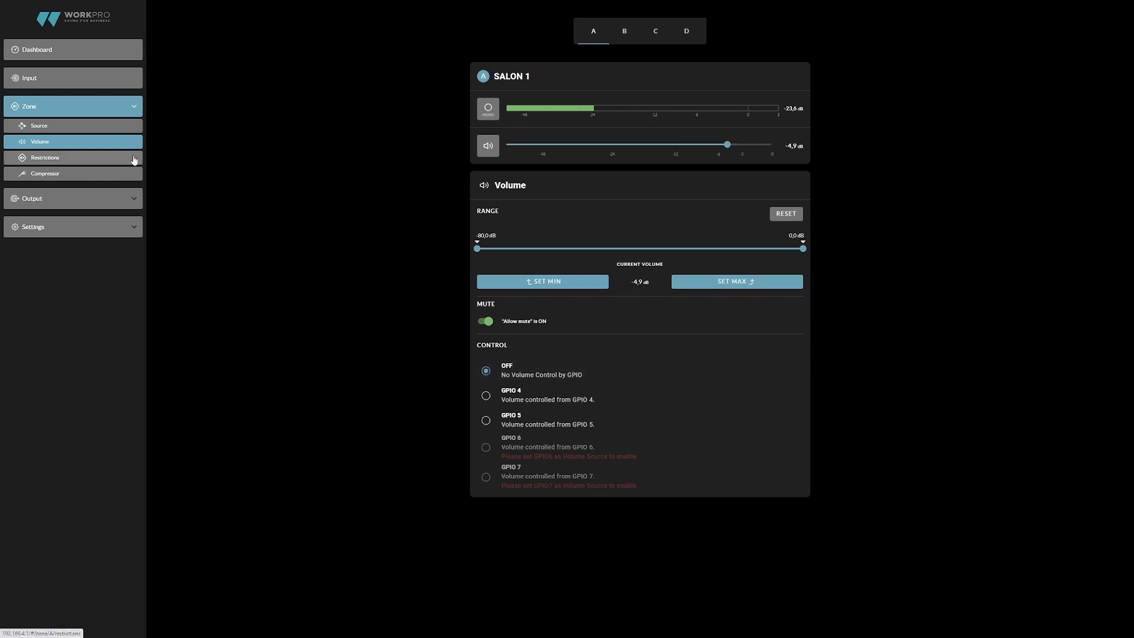
- Restrict the MICRO input for SALON 1 and expand the SPDIF and MIX restrictions
left_click(134, 158)
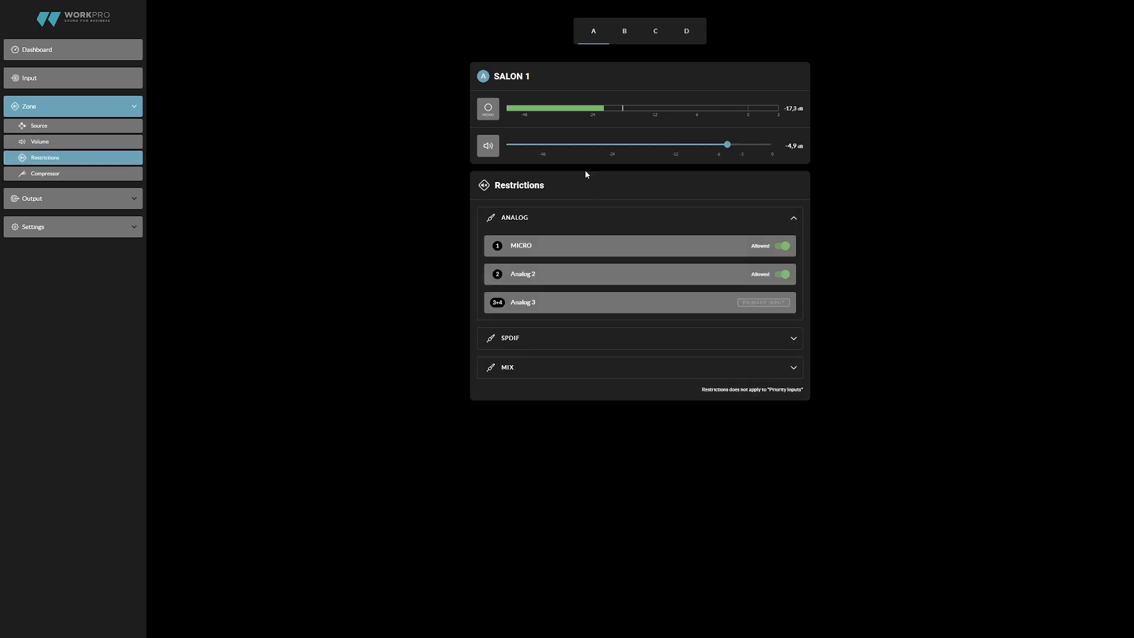
left_click(785, 250)
left_click(672, 337)
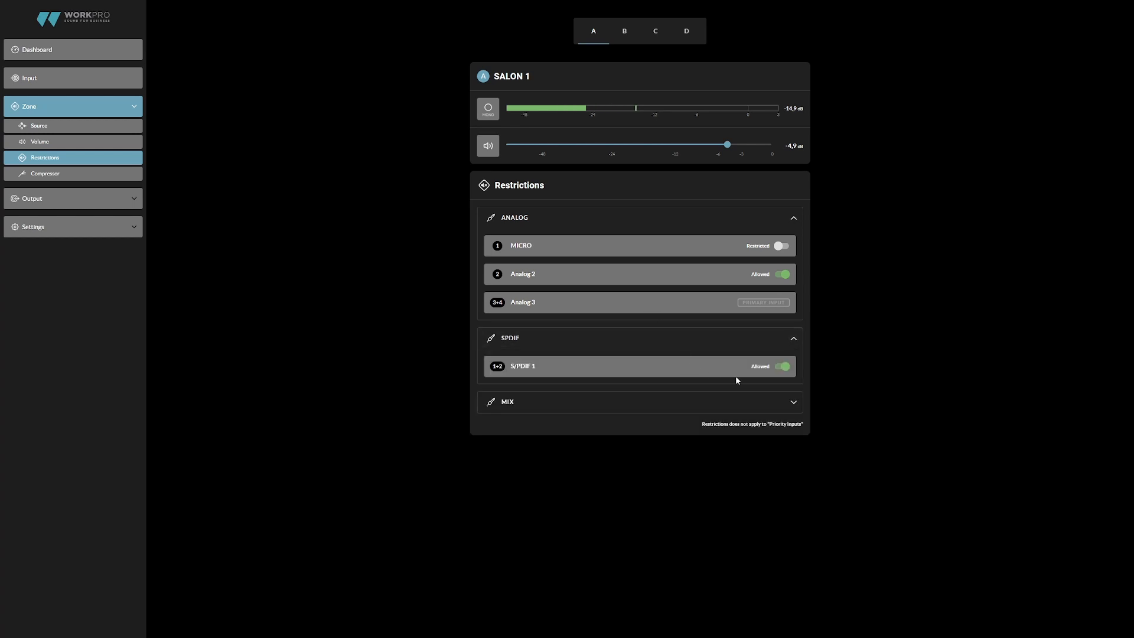
left_click(727, 412)
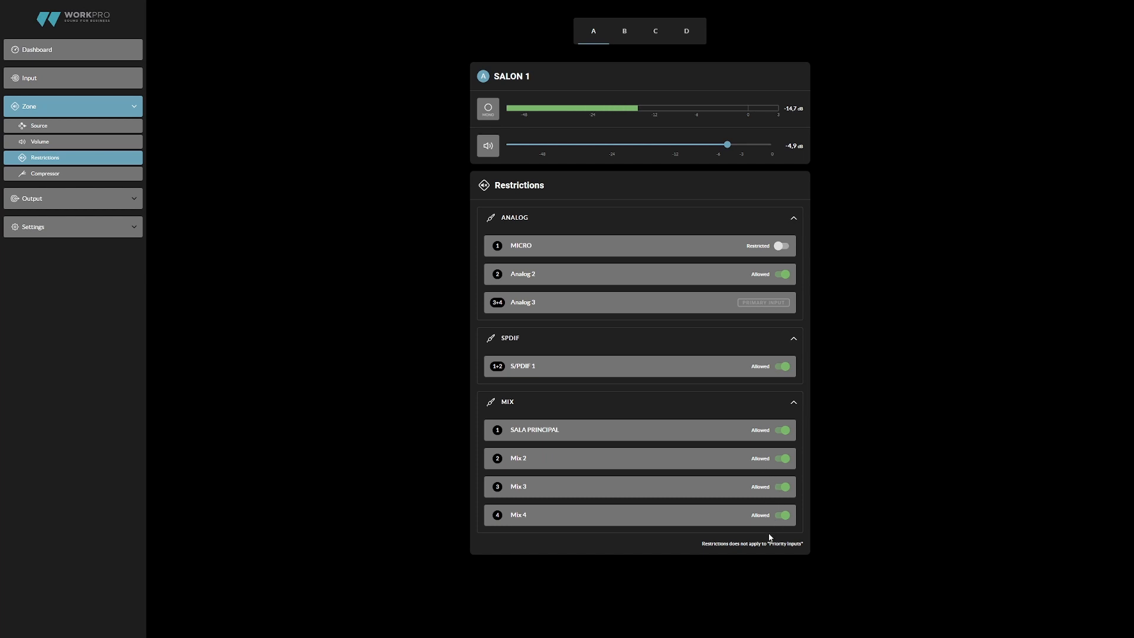
- Look through the compressor settings of all four zones and enable SALON 1's compressor in Manual mode
left_click(73, 178)
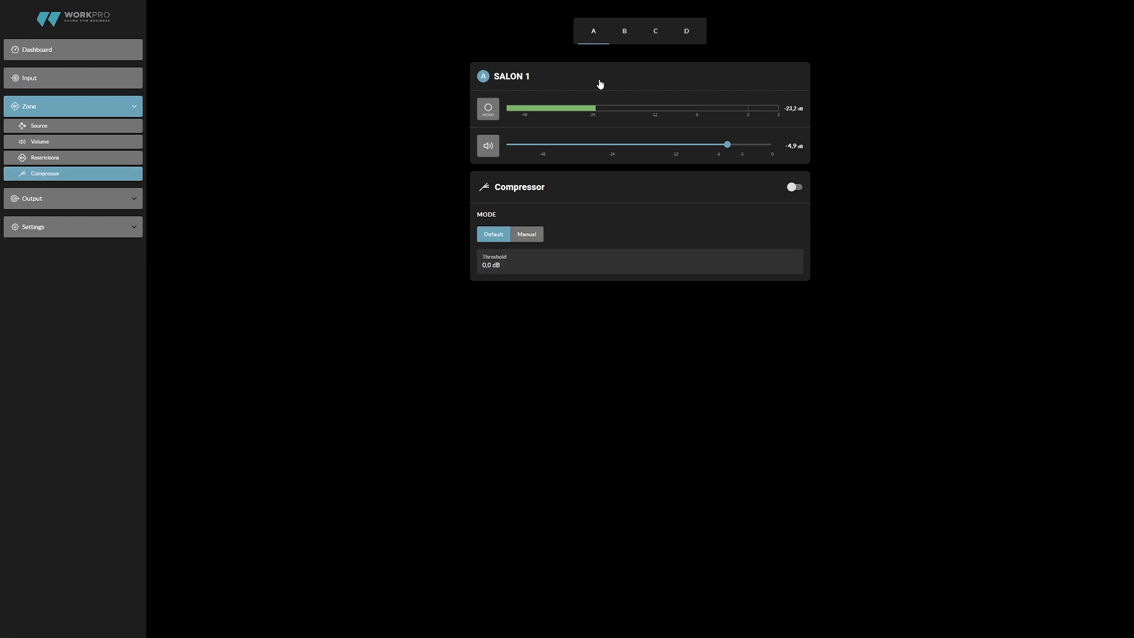
left_click(620, 36)
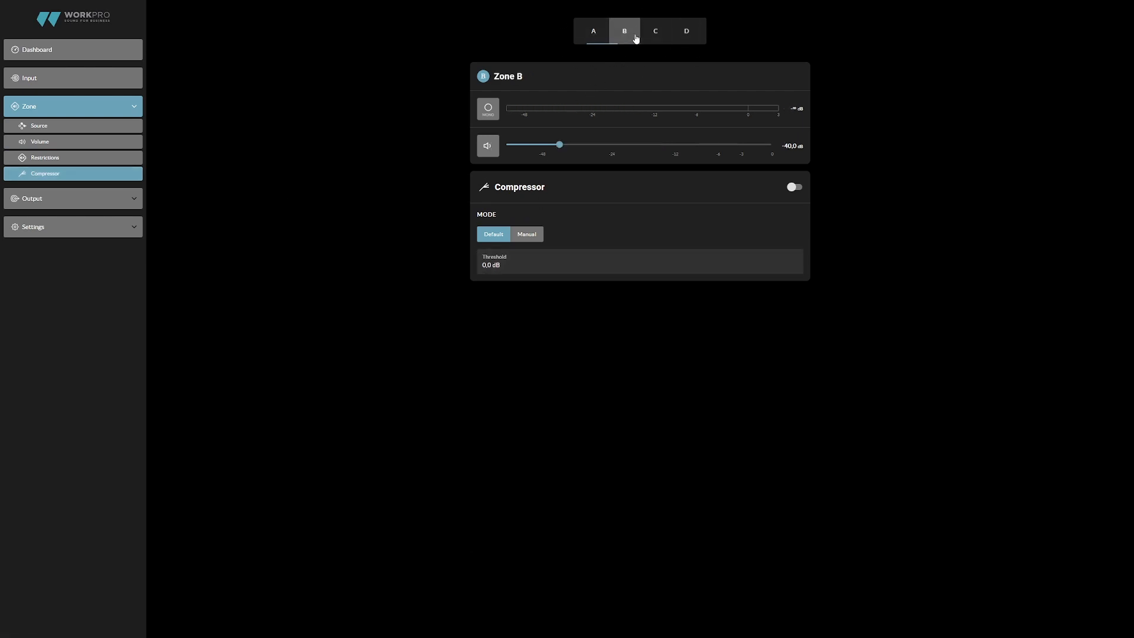
left_click(652, 36)
left_click(684, 34)
left_click(596, 36)
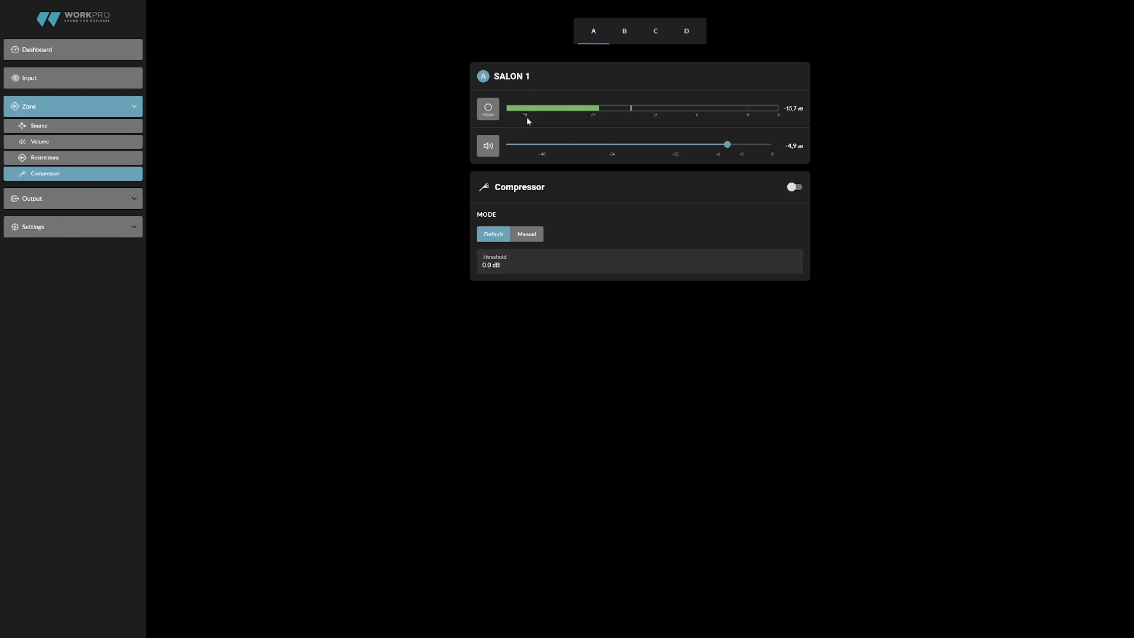
left_click(795, 188)
left_click(524, 237)
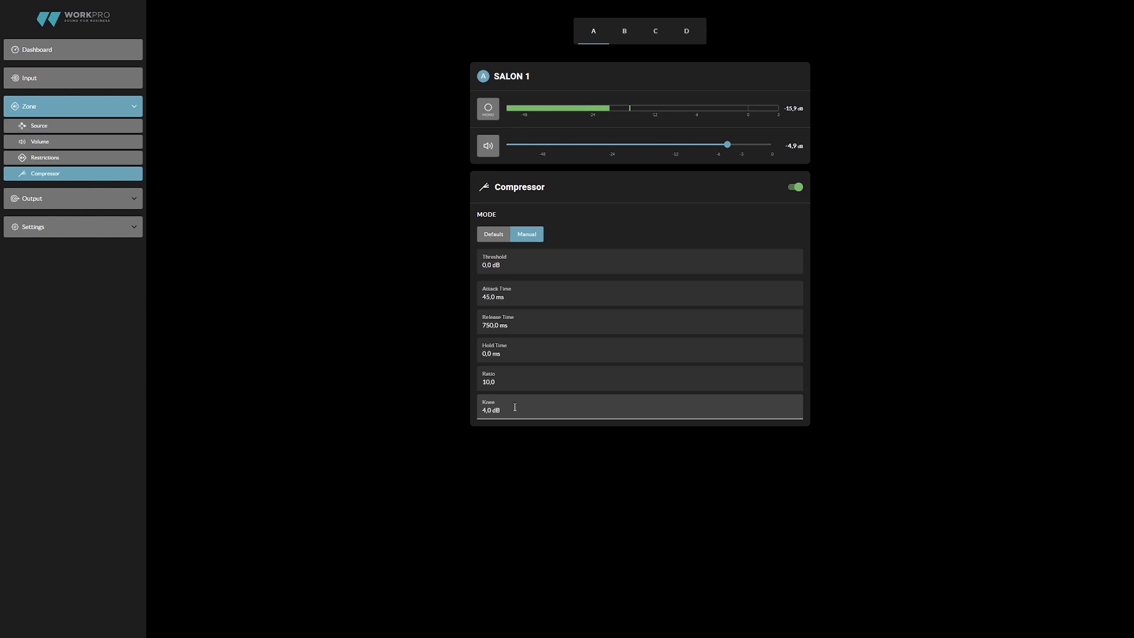
- Try Zone C and Zone D as Output 1's routing source, and return it to SALON 1
left_click(89, 203)
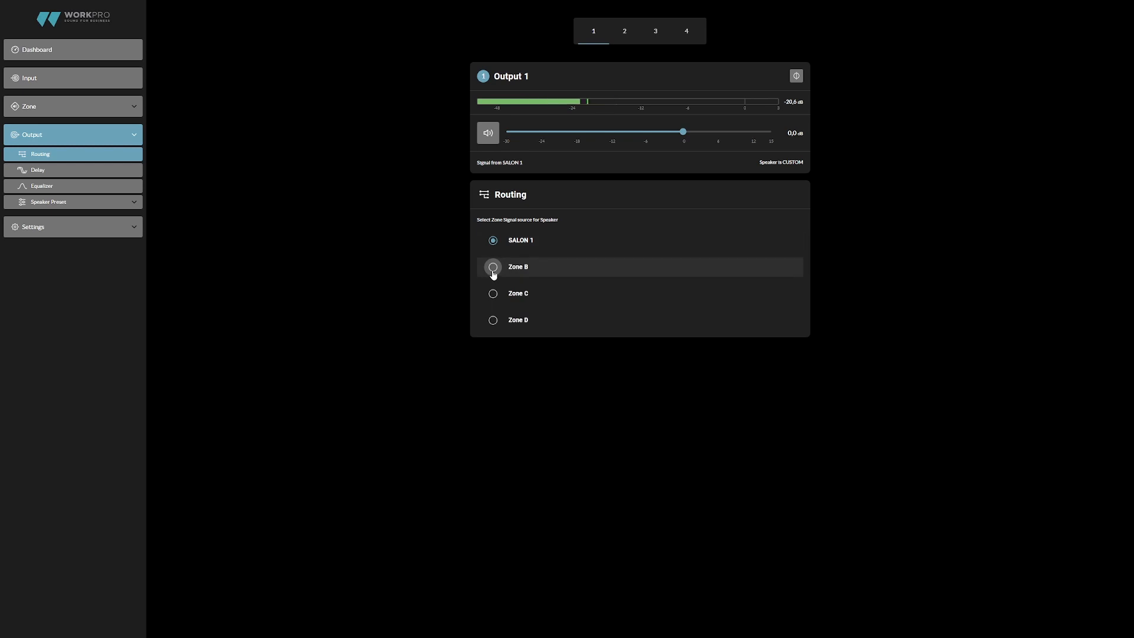
left_click(492, 293)
left_click(493, 320)
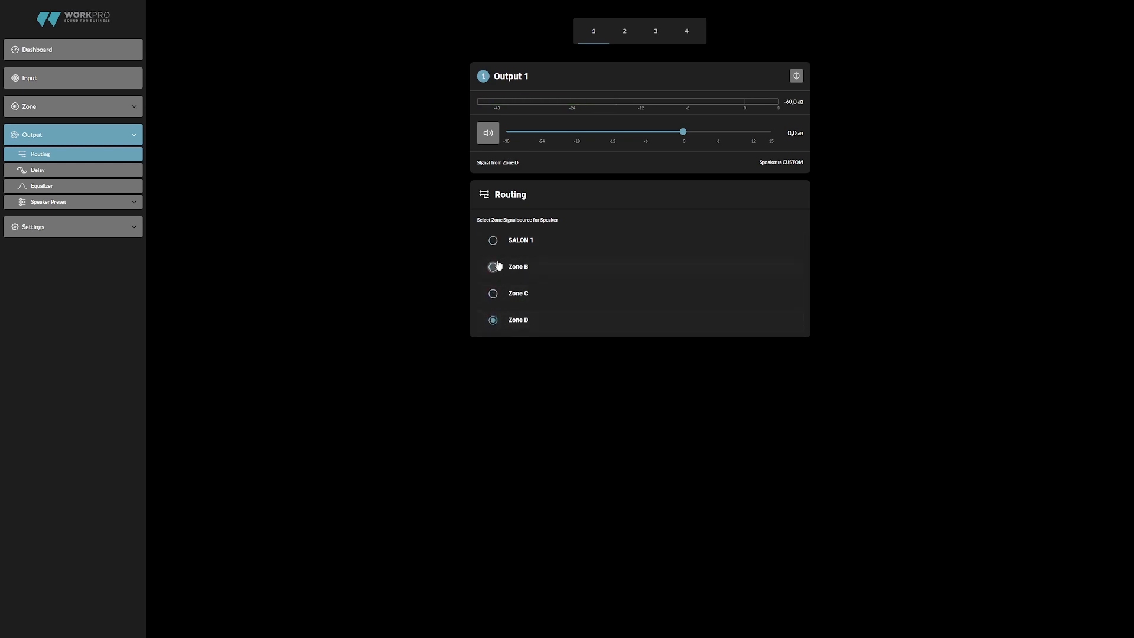
left_click(493, 243)
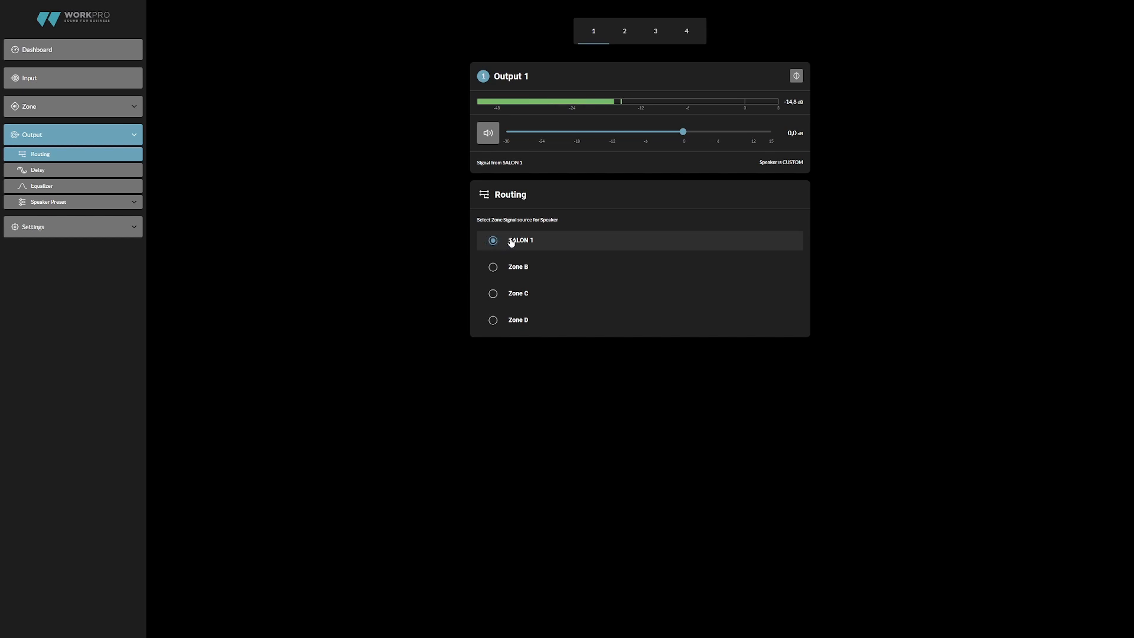
- Go through the delay units for Output 1, choose Meter, and switch the delay on
left_click(71, 171)
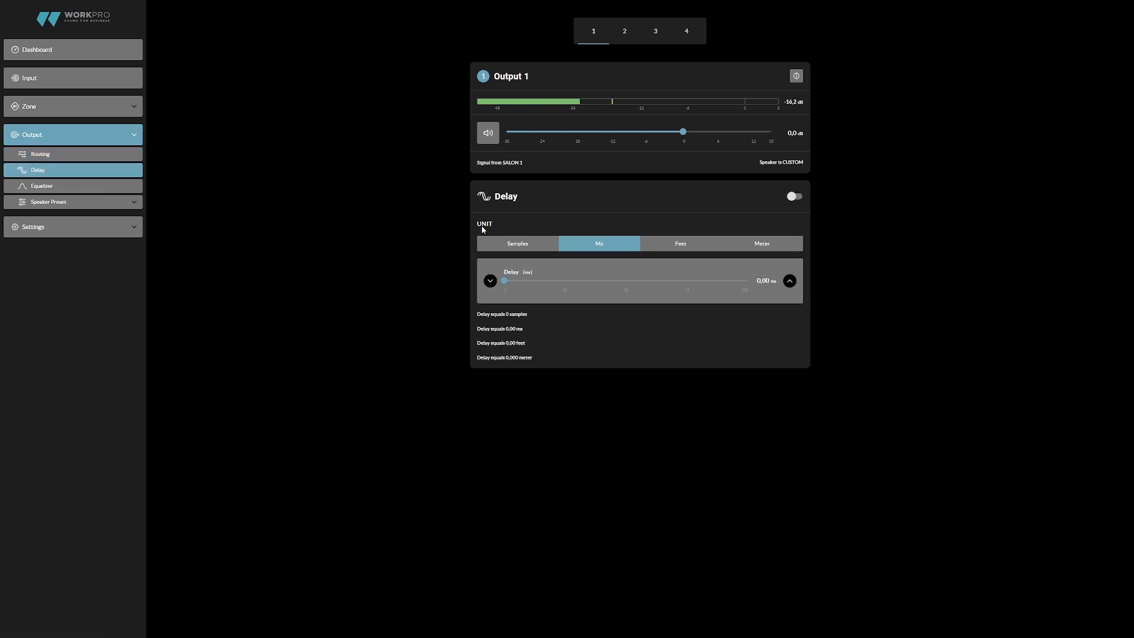
left_click(521, 250)
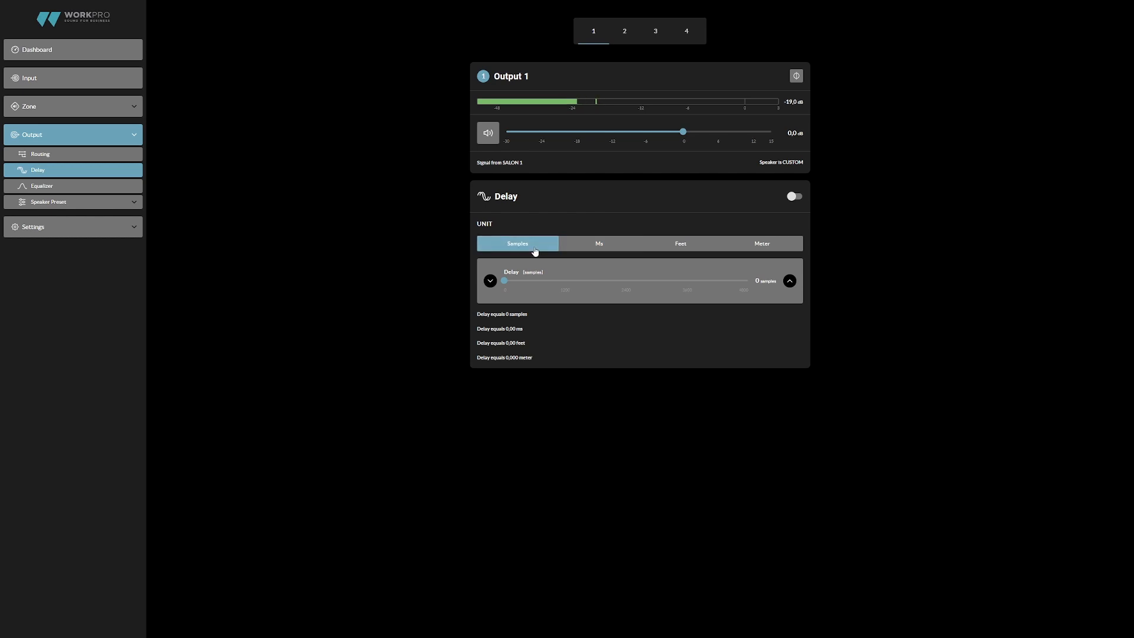
left_click(599, 248)
left_click(679, 246)
left_click(753, 246)
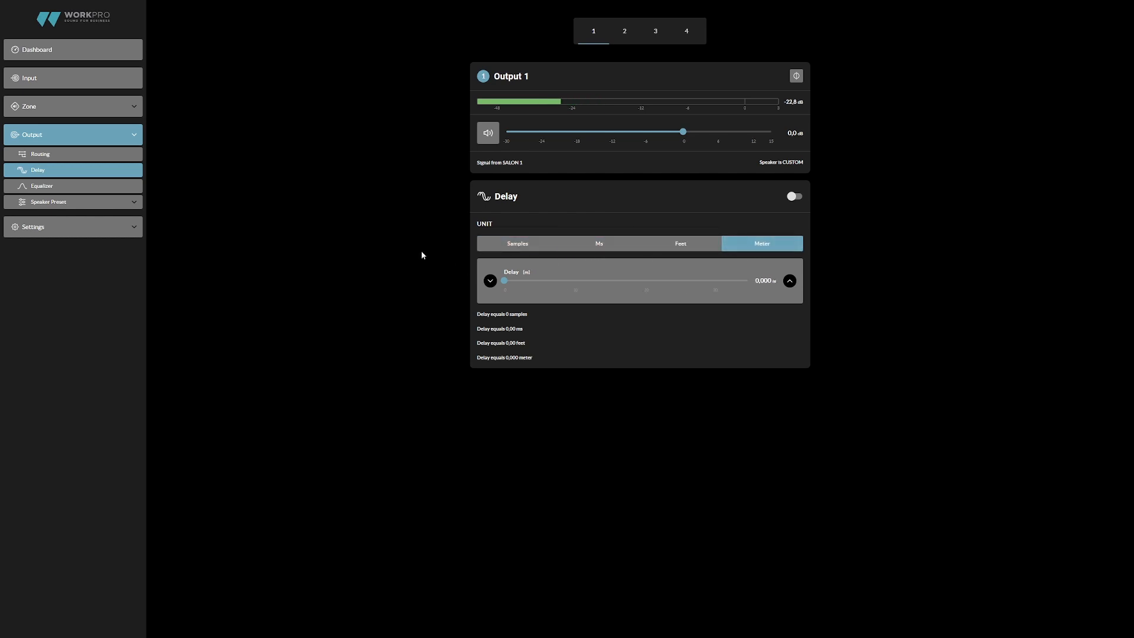
left_click(794, 197)
mouse_move(499, 278)
left_mouse_down()
mouse_move(707, 282)
mouse_move(504, 280)
left_mouse_up()
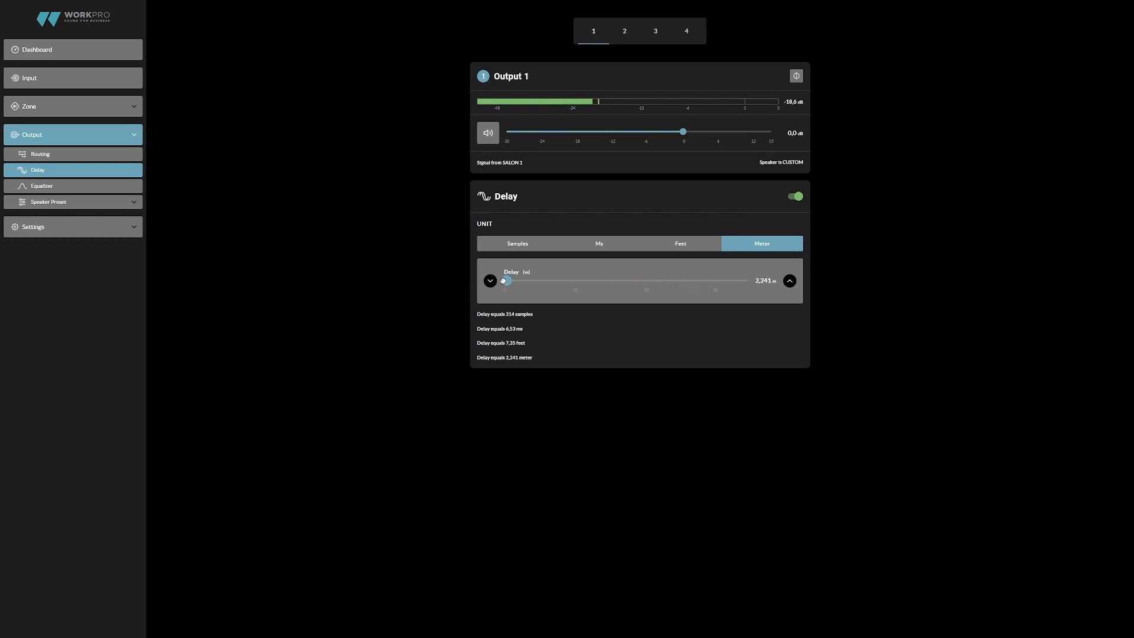
- Enable Output 1's EQ and shape parametric band 1 at 32 Hz with about 11.6 dB gain and a Q of 3.7
left_click(111, 189)
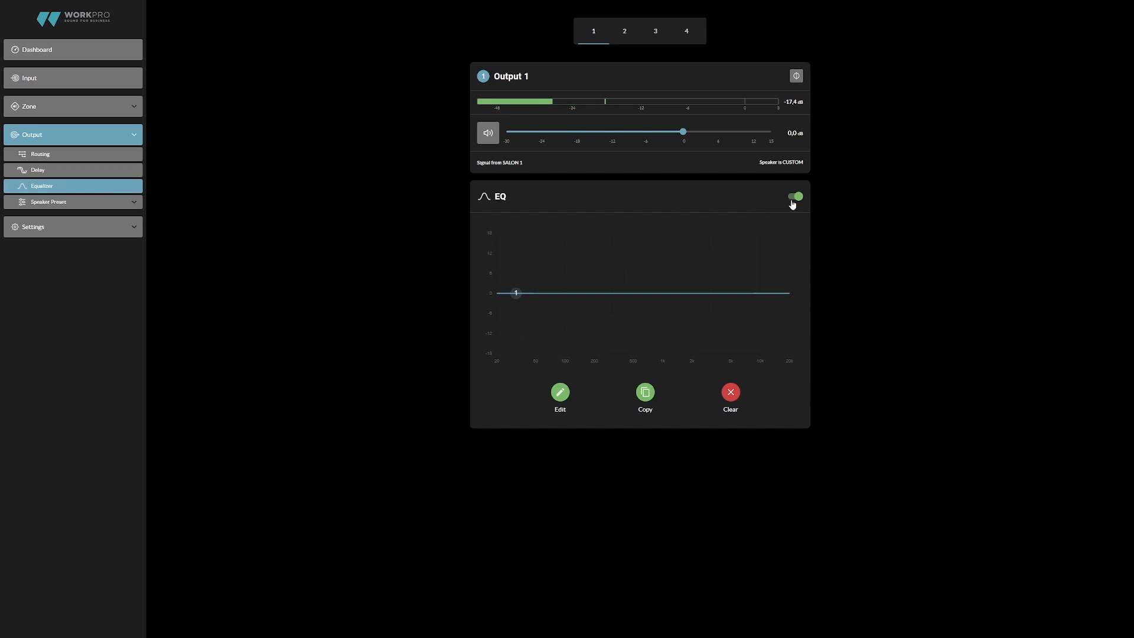
left_click(560, 393)
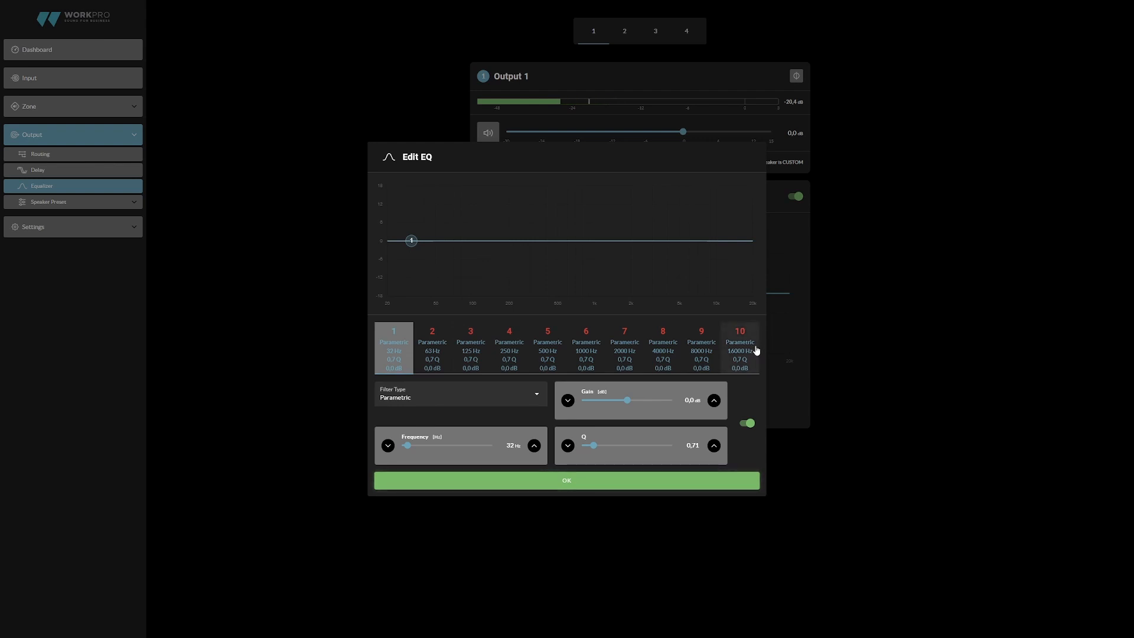
left_click(537, 395)
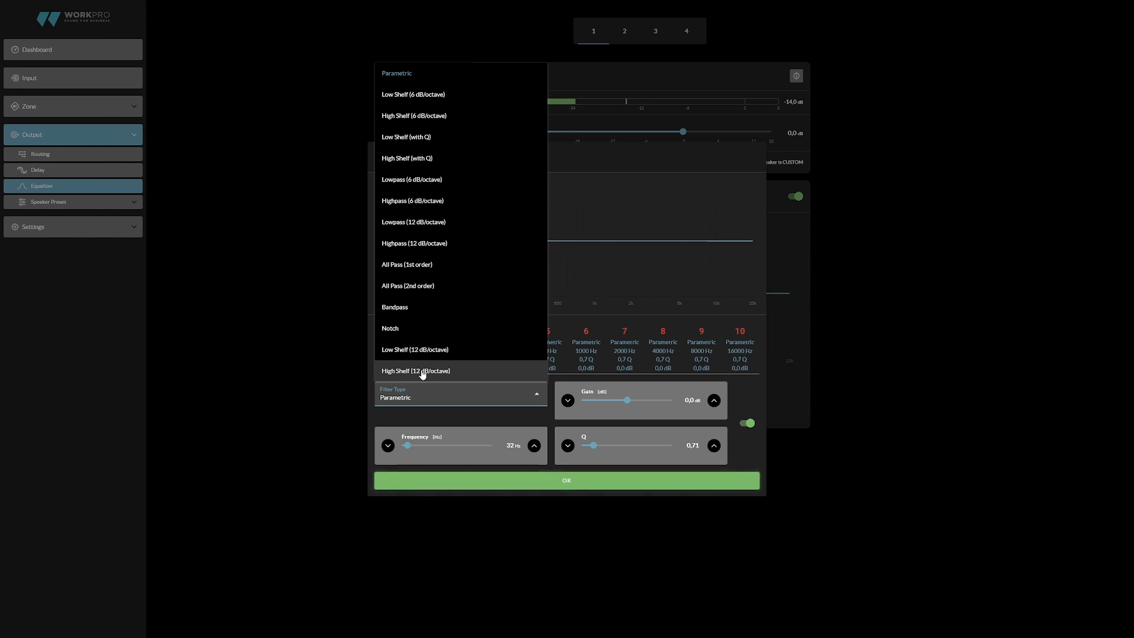
left_click(587, 391)
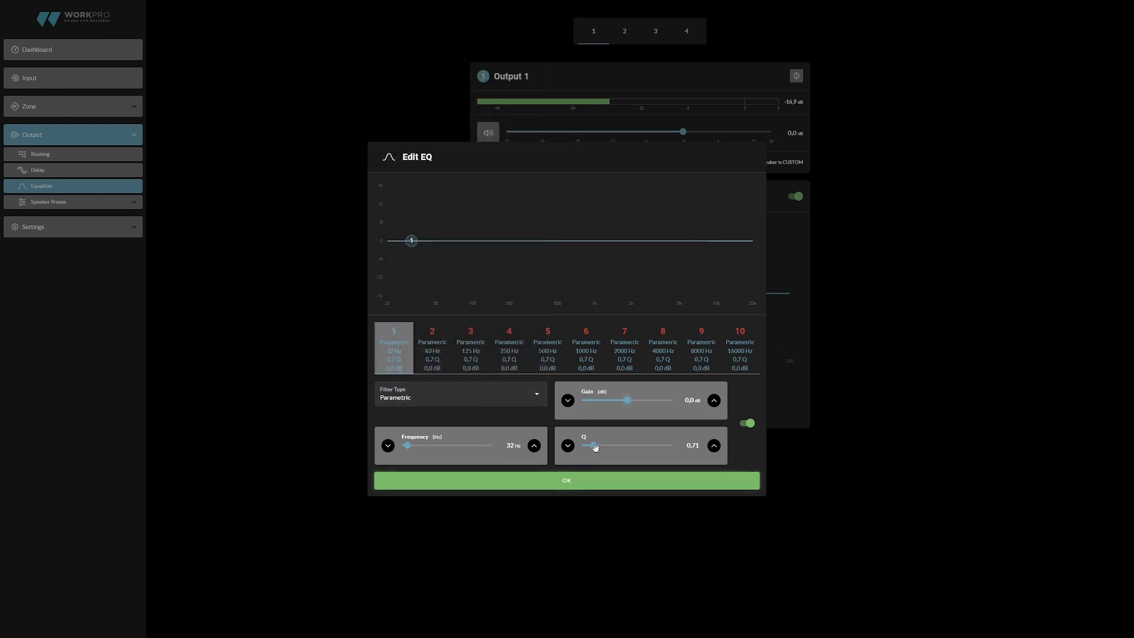
left_click_drag(411, 239, 412, 205)
left_click_drag(597, 449, 628, 447)
- Enable EQ band 2, set it to about 61 Hz, 3.8 dB gain and Q 5.93, and apply the equalizer changes
left_click(444, 344)
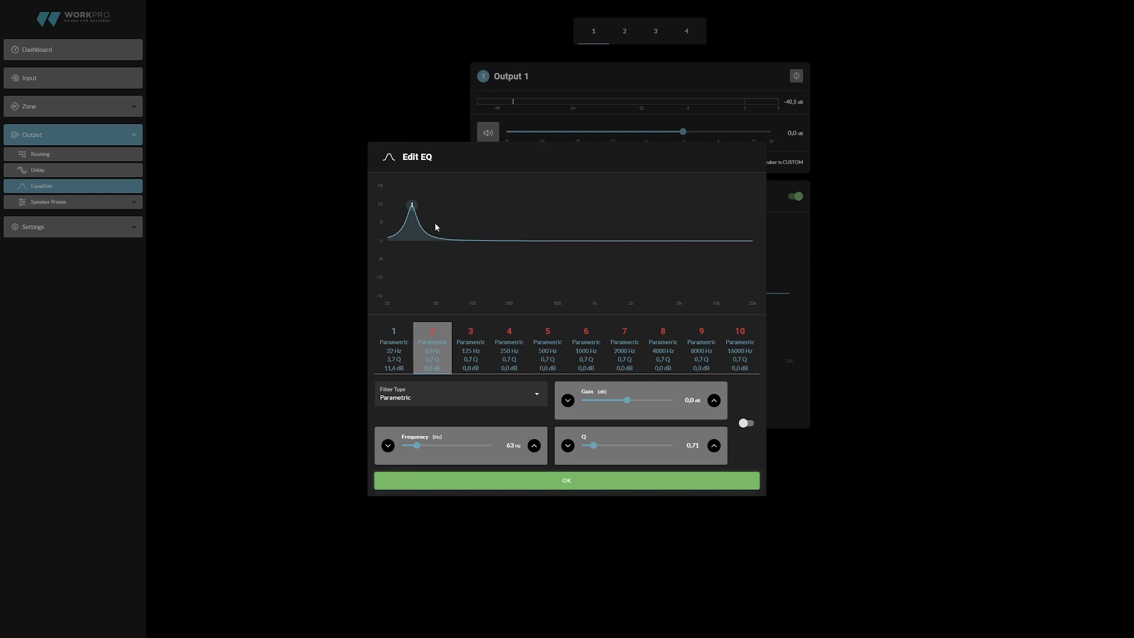
left_click(746, 423)
mouse_move(444, 240)
left_mouse_down()
mouse_move(443, 211)
mouse_move(443, 240)
mouse_move(440, 227)
left_mouse_up()
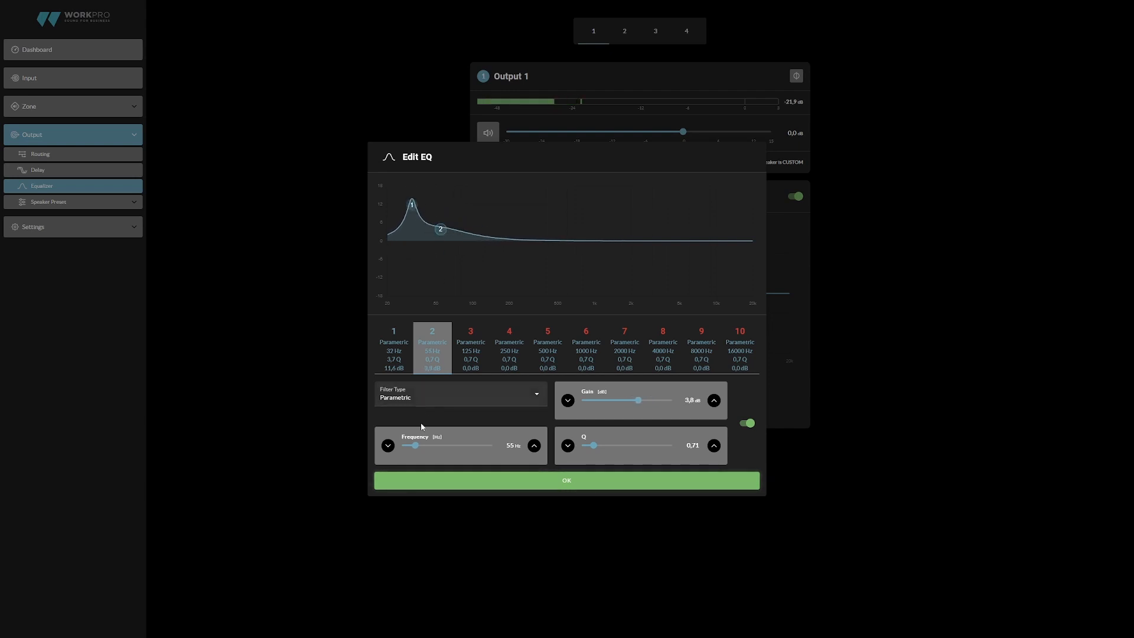
mouse_move(416, 446)
left_mouse_down()
mouse_move(449, 446)
mouse_move(416, 445)
left_mouse_up()
left_click_drag(593, 445, 640, 445)
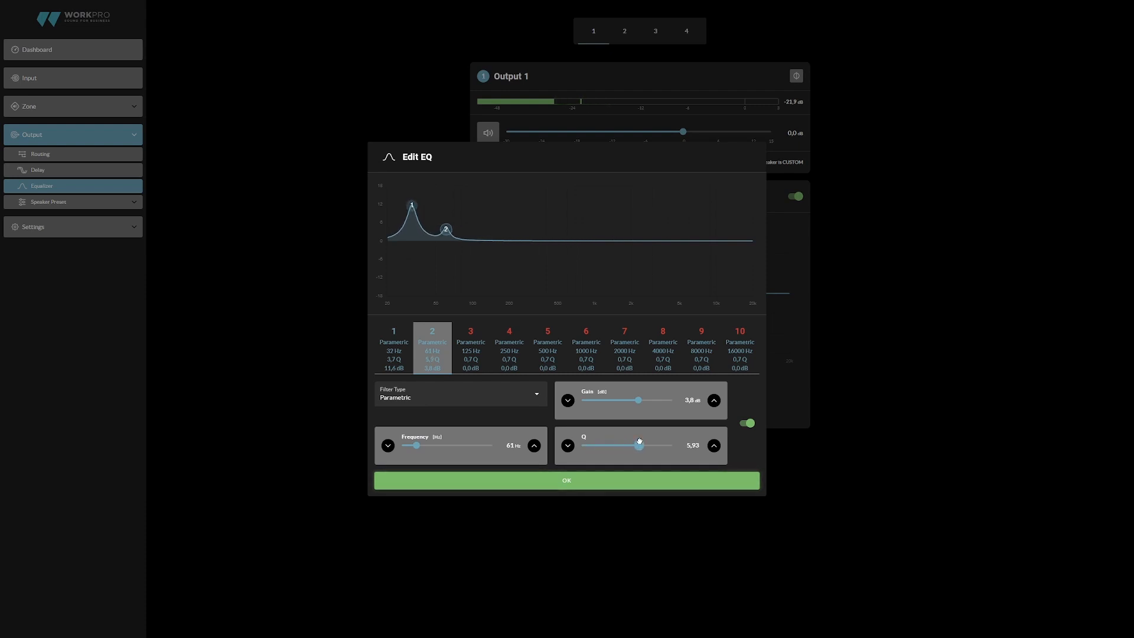
left_click(625, 482)
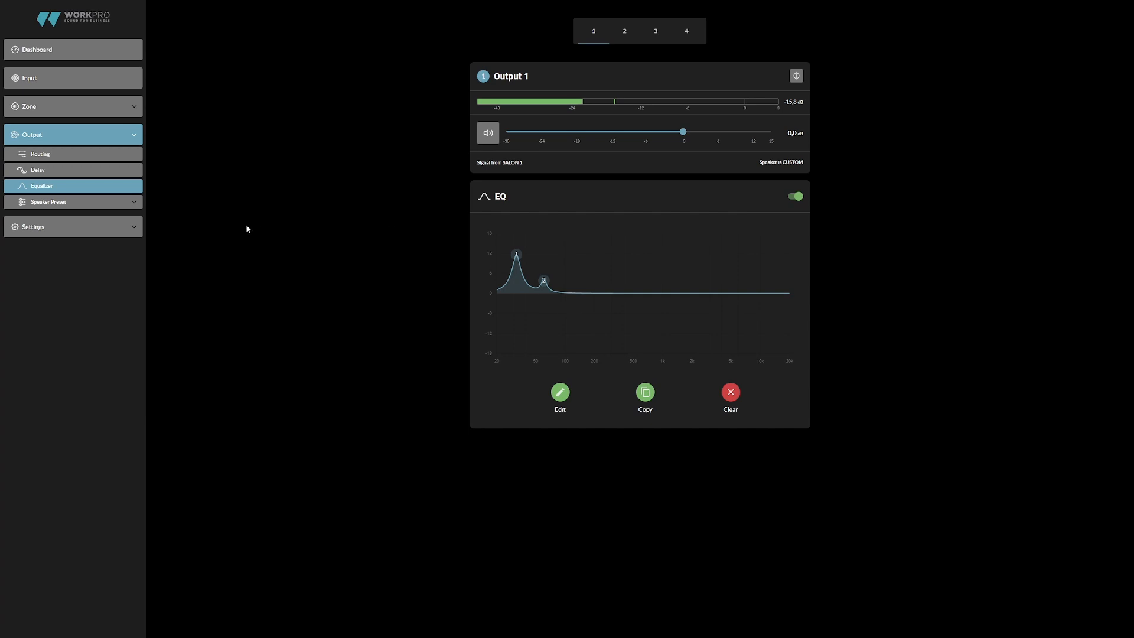
- Set both the high pass and low pass crossover filters of Output 1's speaker preset to Bessel 12dB/octave
left_click(120, 204)
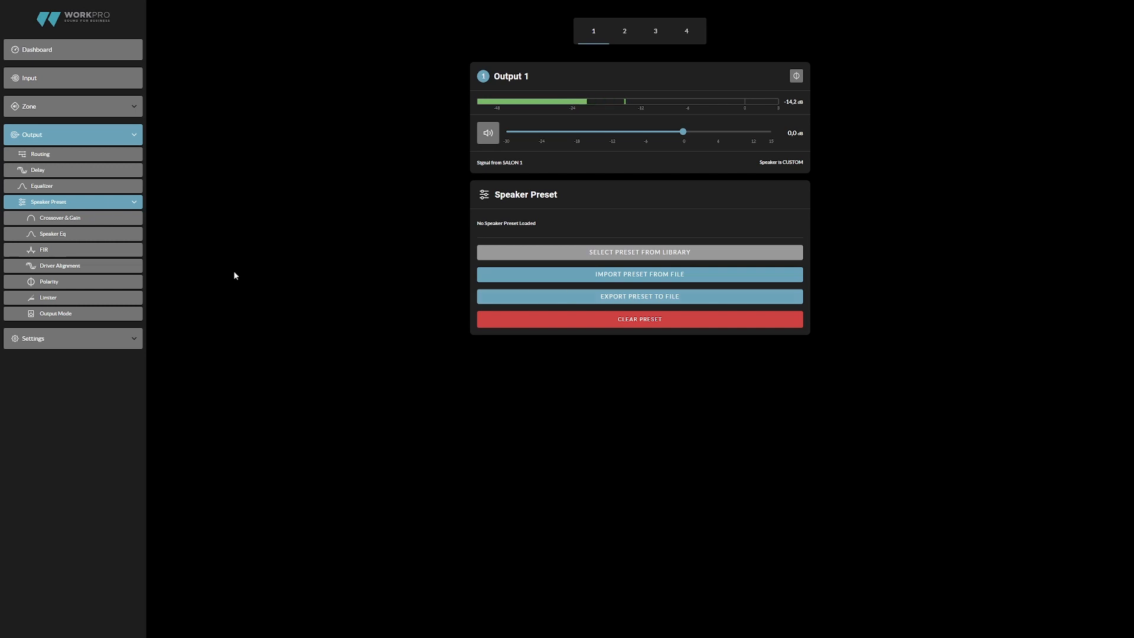
left_click(54, 219)
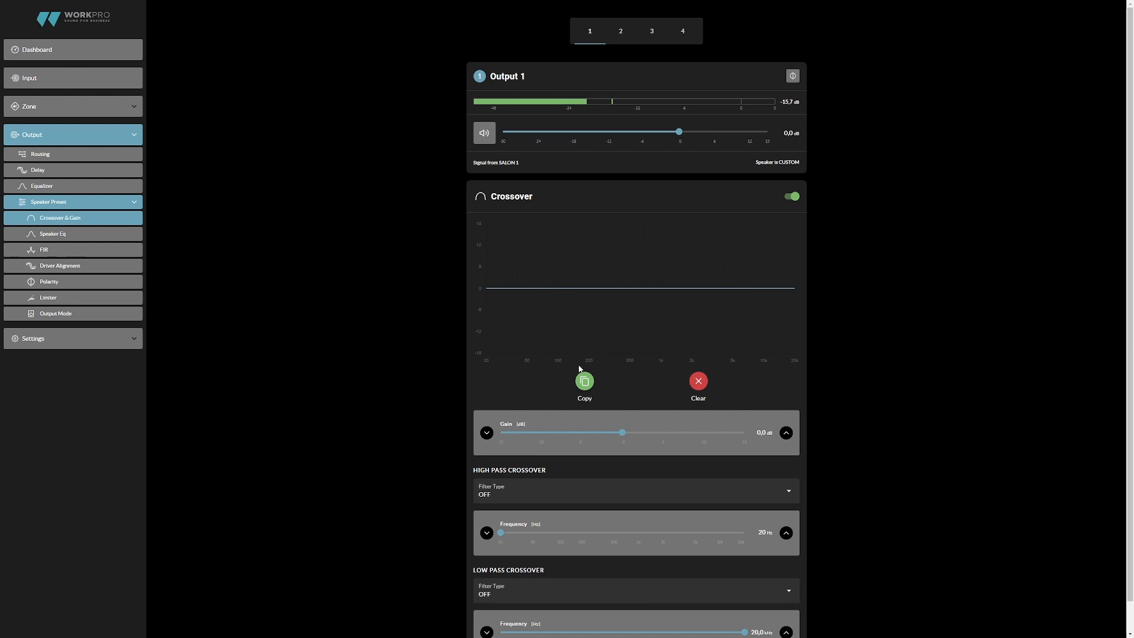
scroll(615, 424, "down", 1)
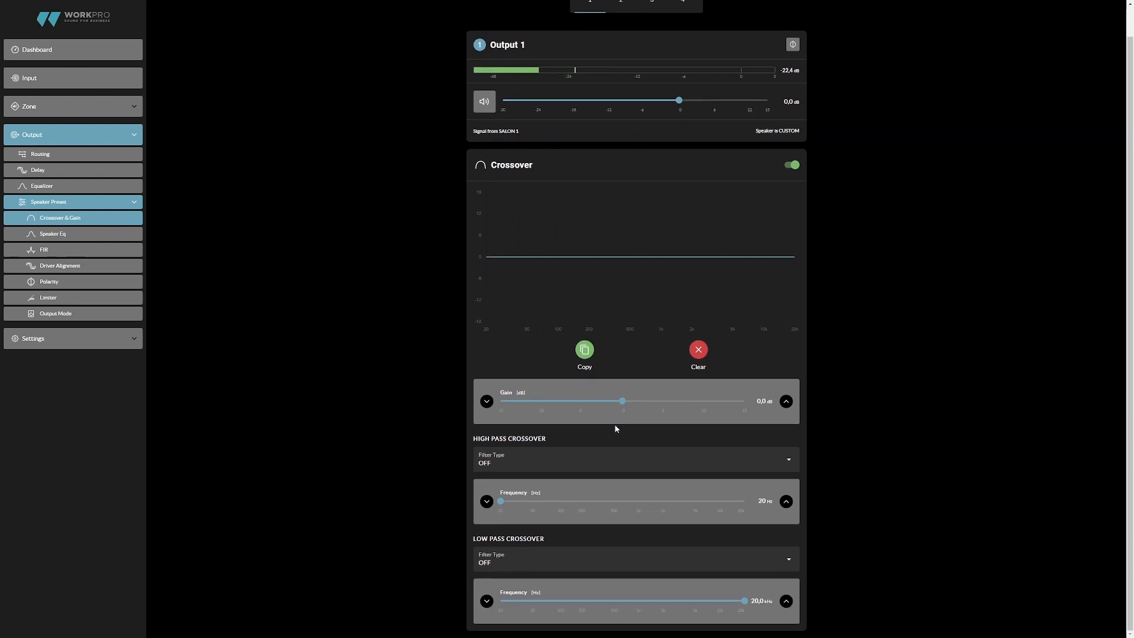
left_click(600, 459)
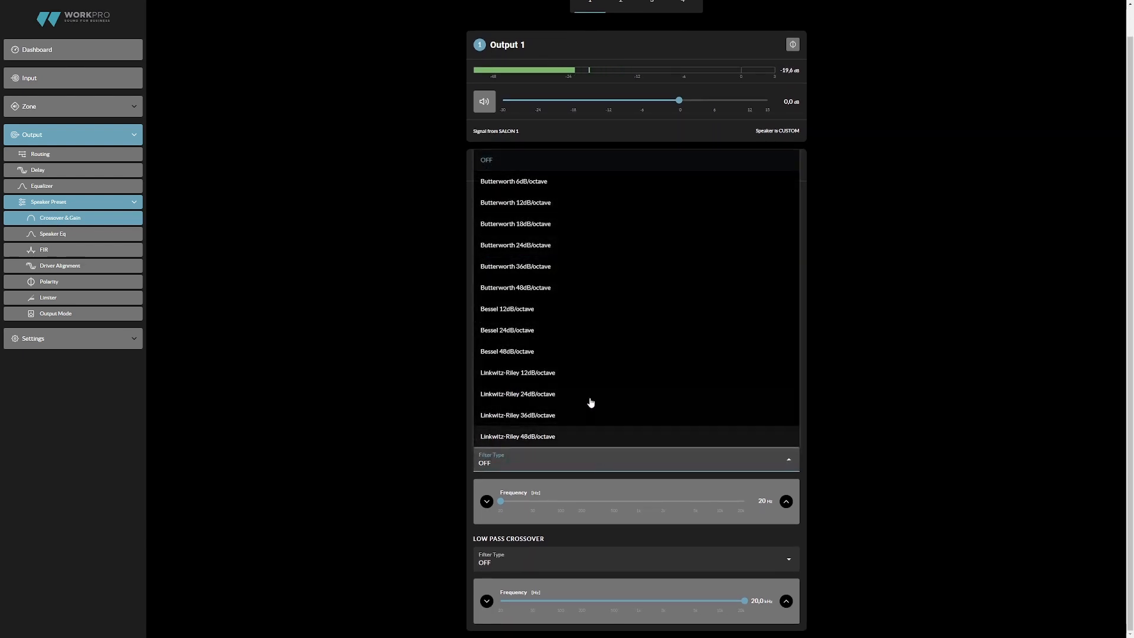
left_click(530, 318)
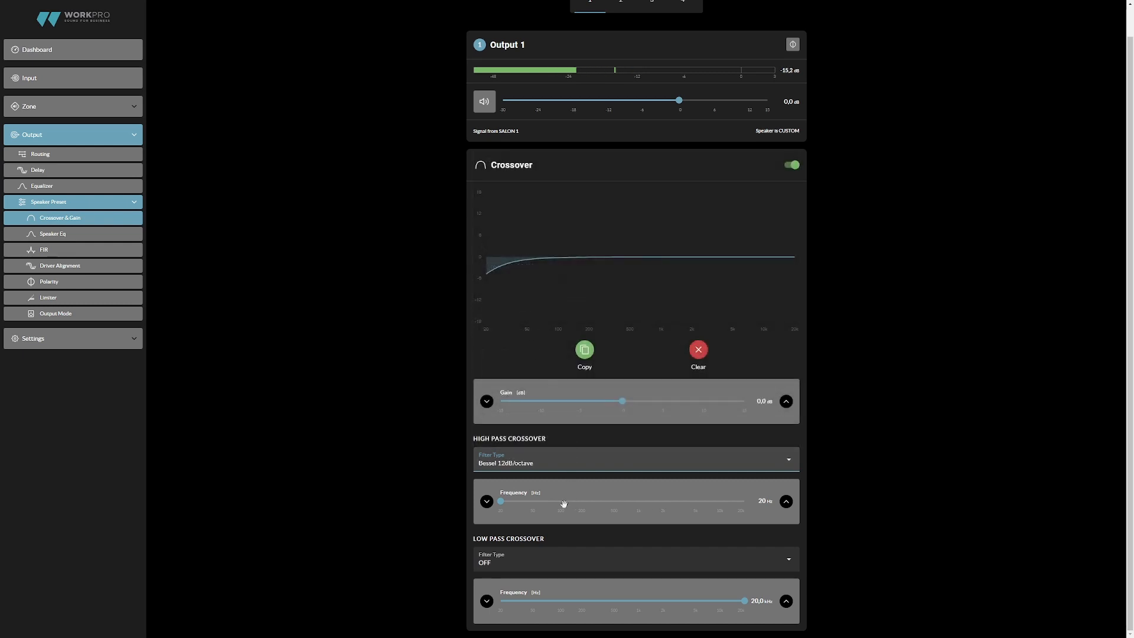
left_click(553, 558)
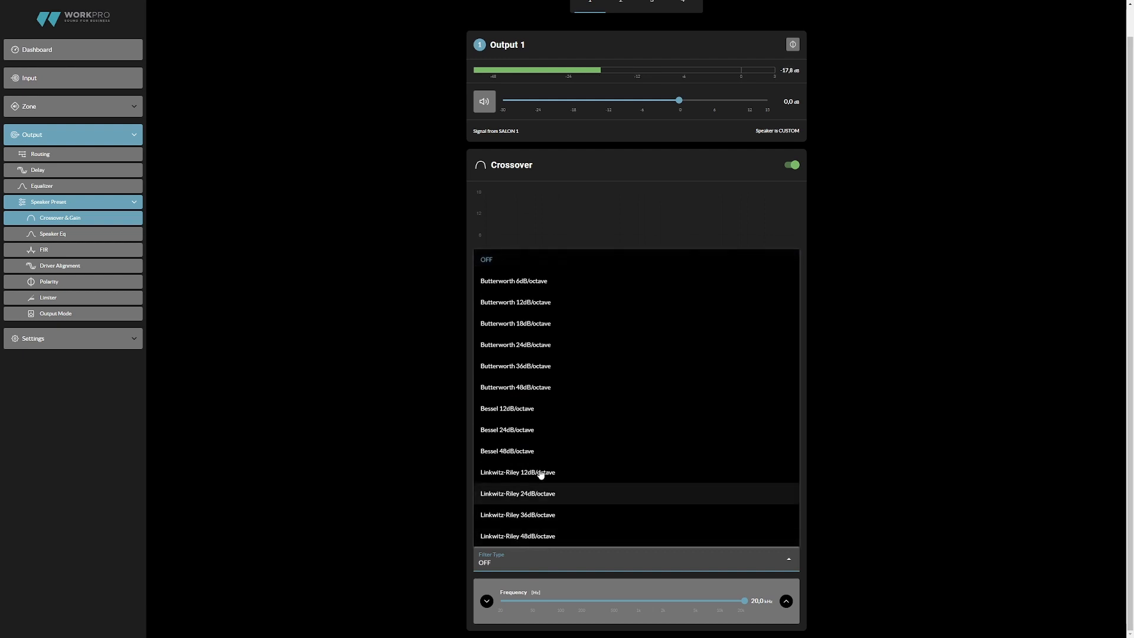
left_click(526, 408)
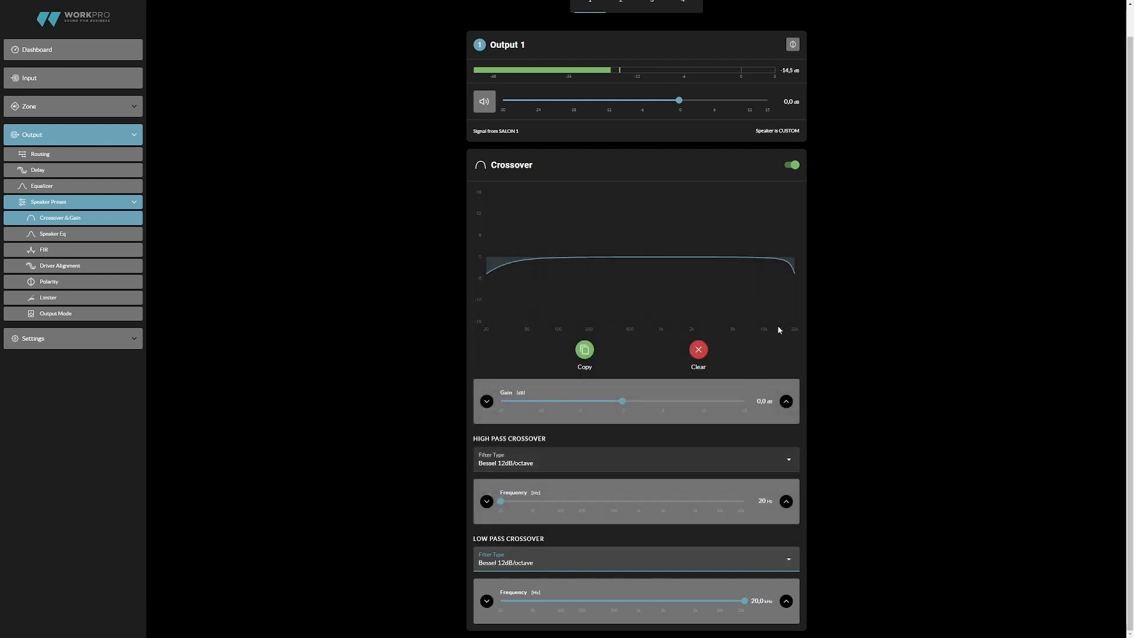
- Set Output 1's crossover gain to about 2.2 dB, the high pass frequency to 28 Hz and the low pass to 13.5 kHz
mouse_move(622, 402)
left_mouse_down()
mouse_move(656, 401)
mouse_move(641, 402)
left_mouse_up()
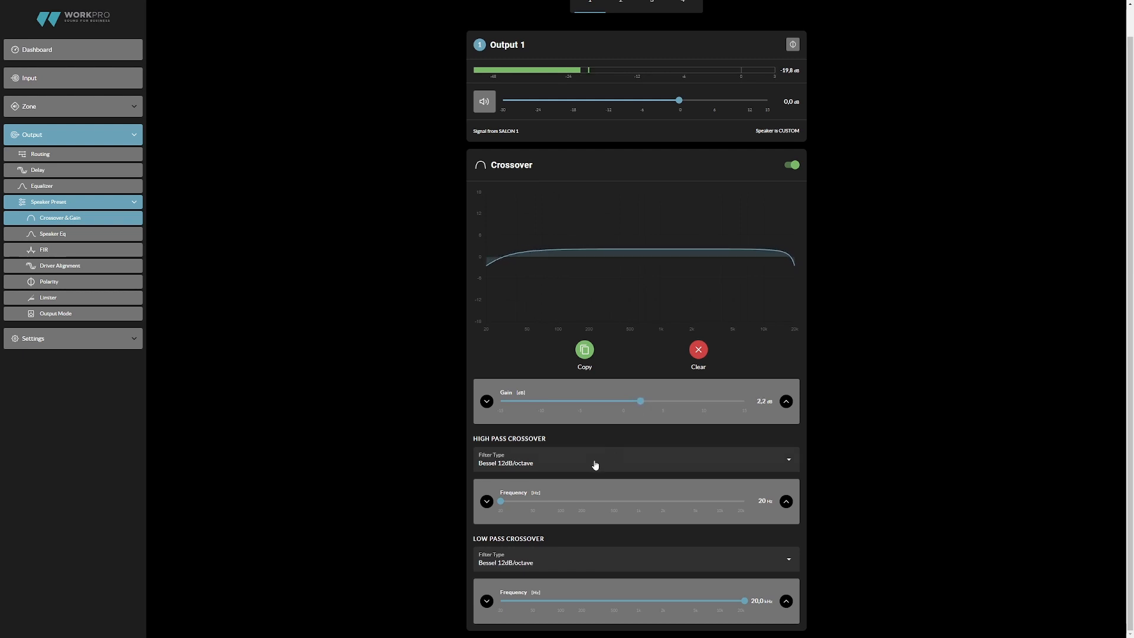
left_click_drag(503, 496, 512, 501)
left_click_drag(743, 601, 730, 601)
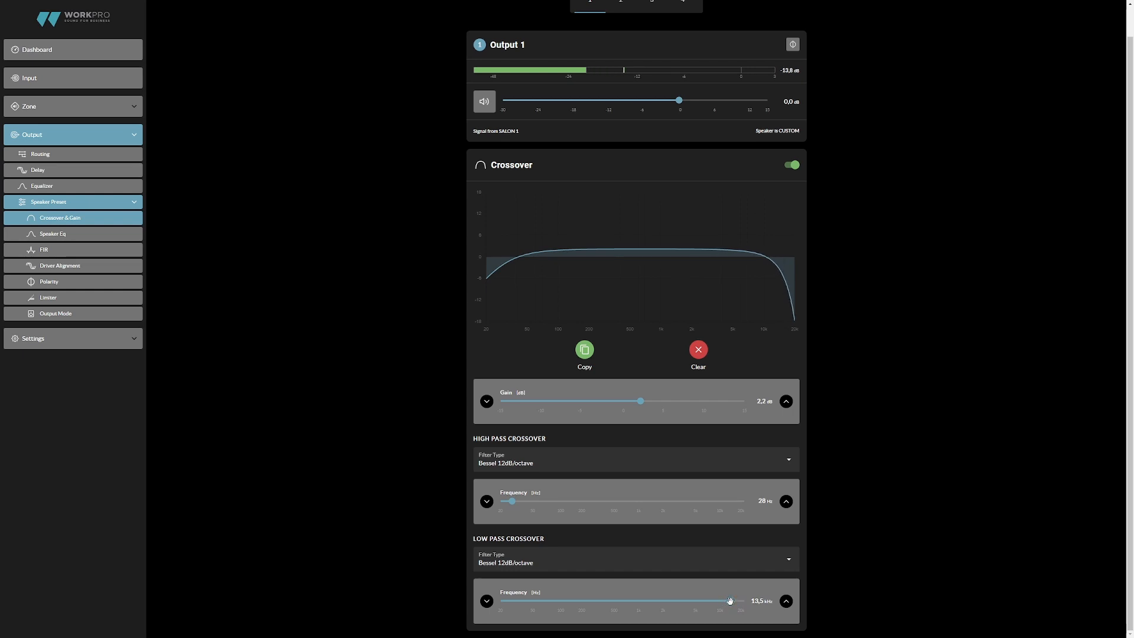
- Open Output 1's Speaker EQ for editing with the crossover shown, and look through its bands up to 15 and back to 1
left_click(126, 233)
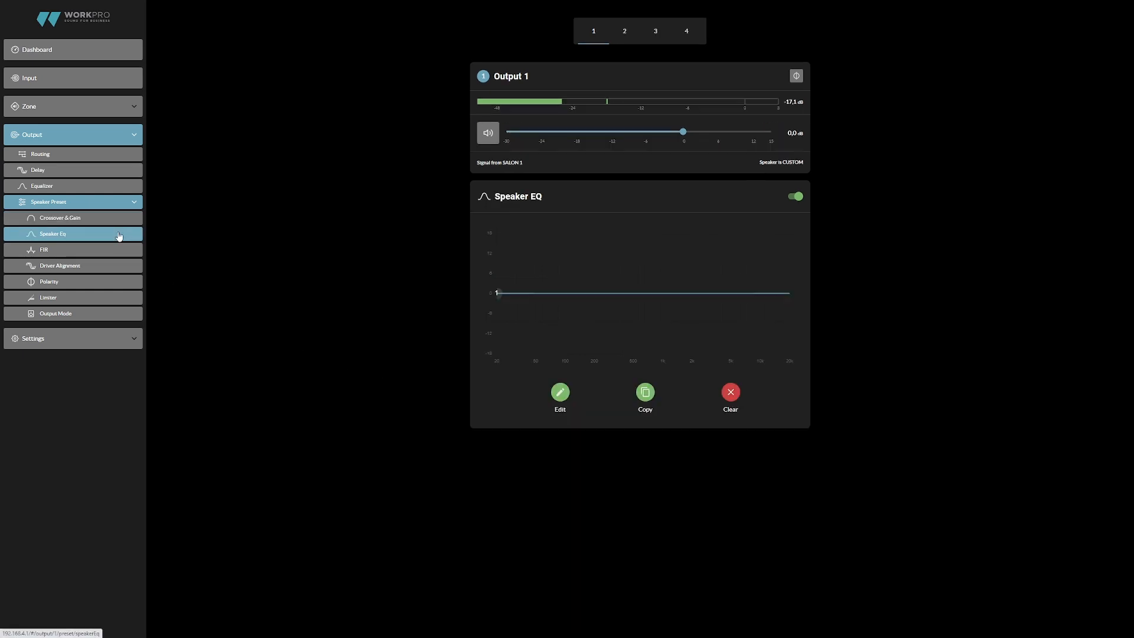
left_click(560, 393)
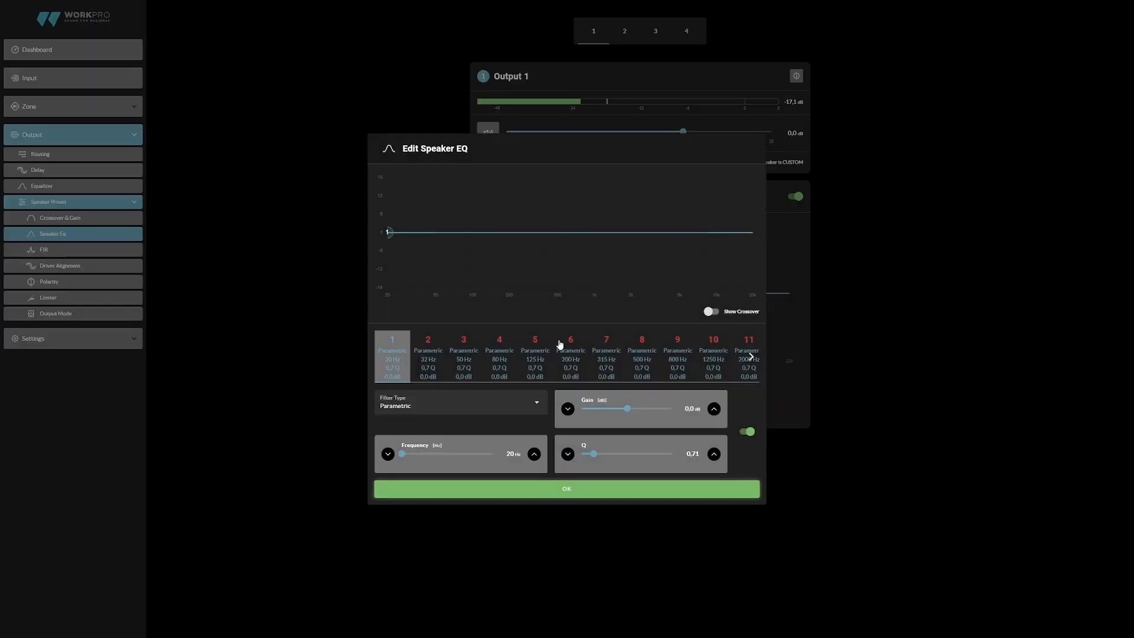
left_click(717, 312)
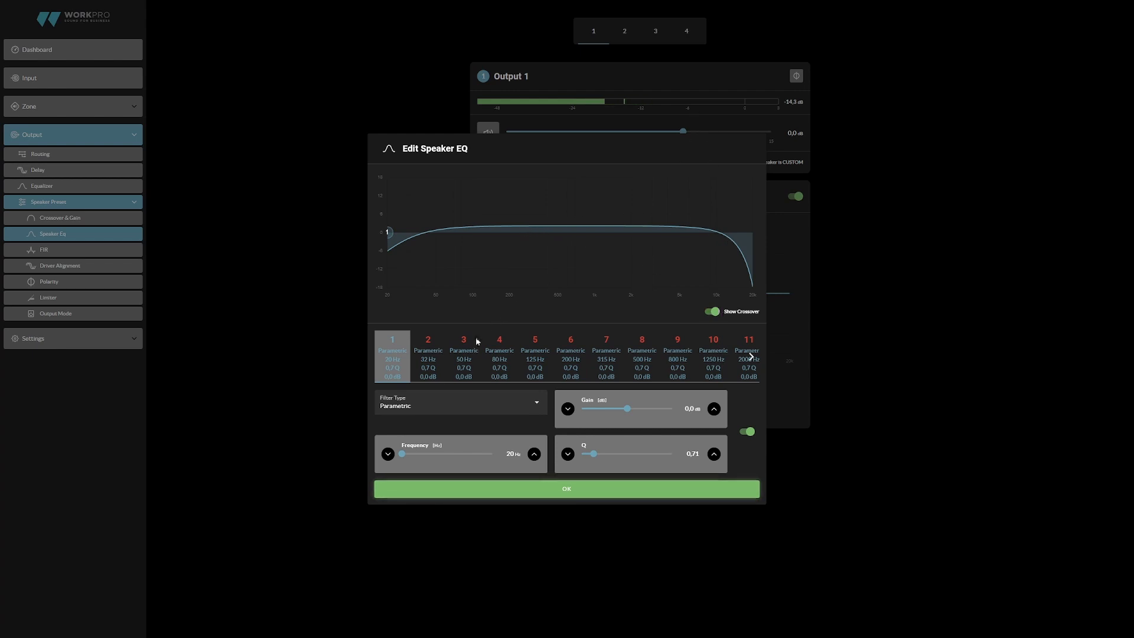
left_click(751, 357)
left_click(751, 356)
left_click(748, 359)
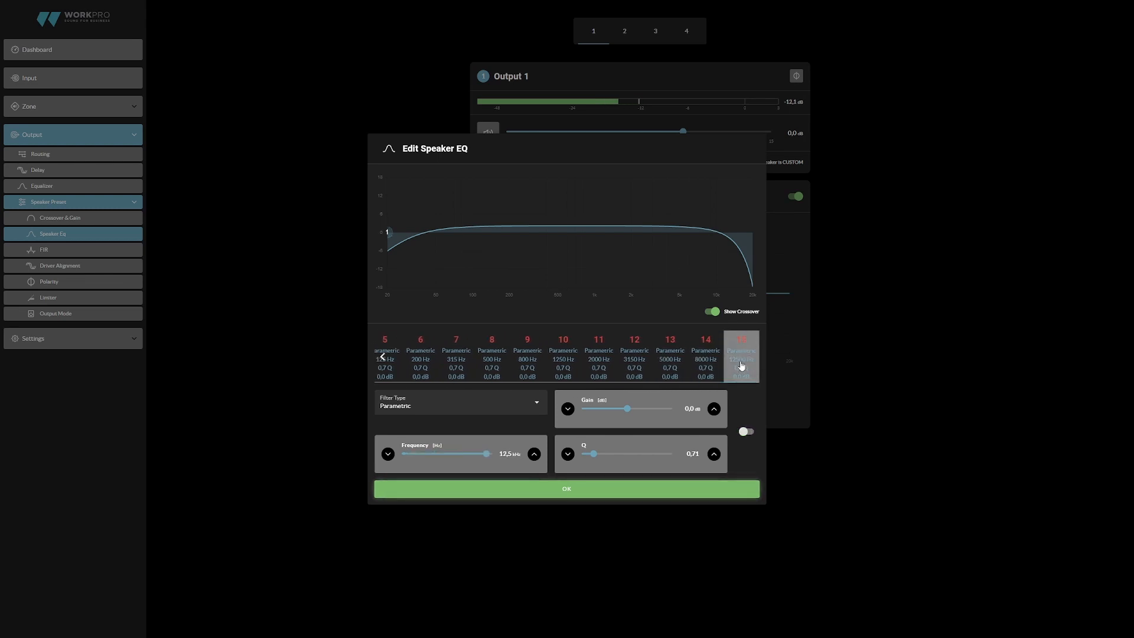
left_click(382, 357)
left_click(384, 357)
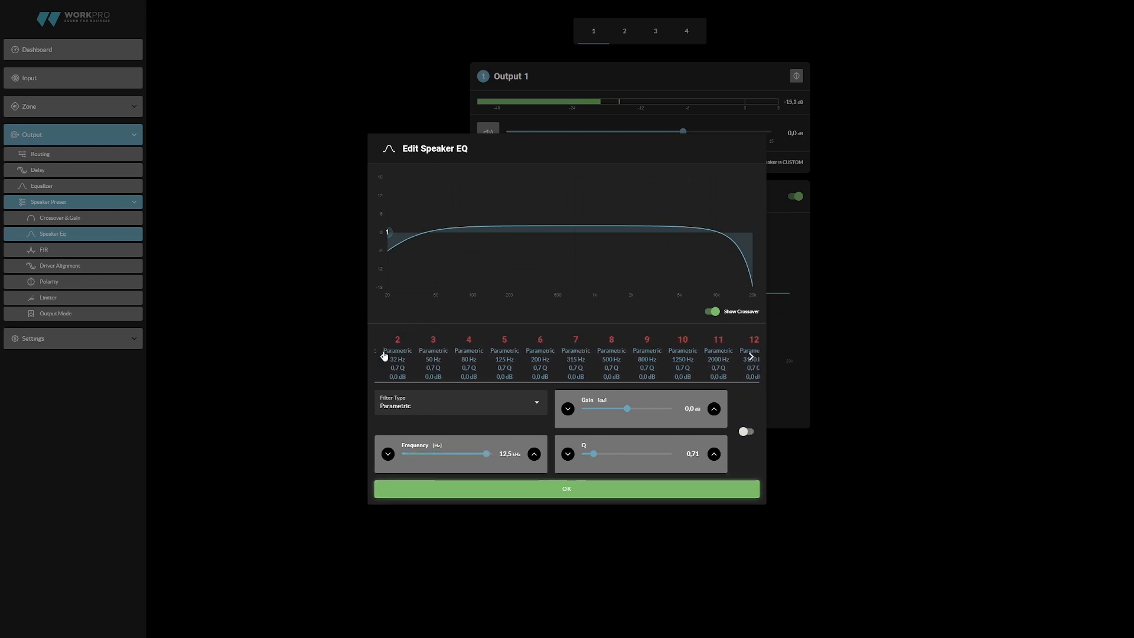
left_click(396, 357)
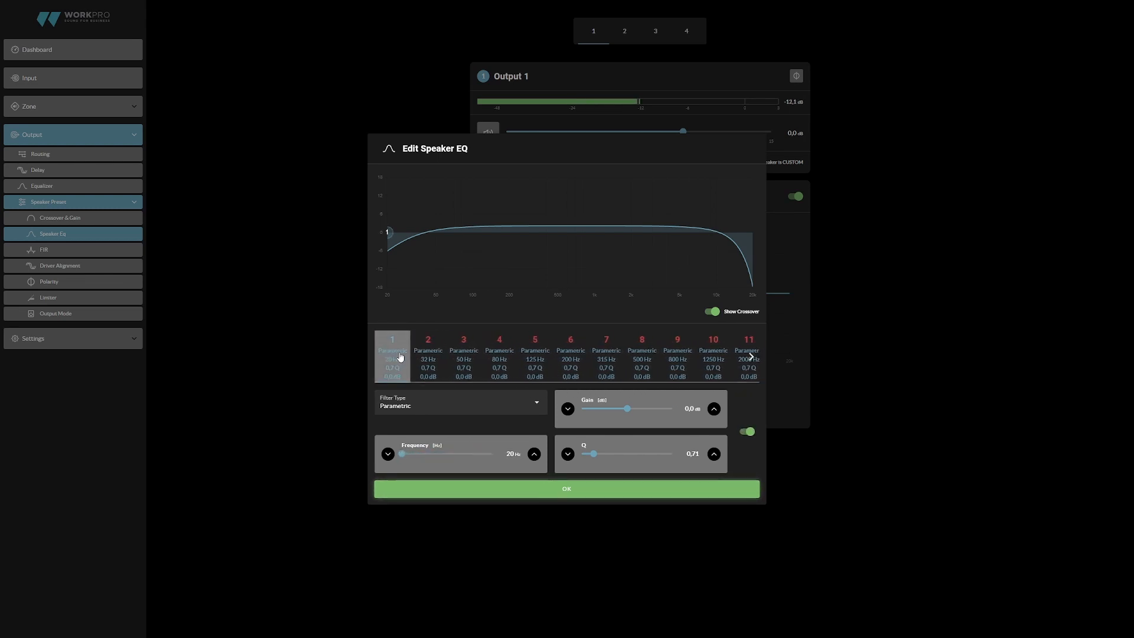
- Shape parametric band 1 of the Speaker EQ with 4.0 dB gain at about 70 Hz and a higher Q, and apply it
left_click(455, 404)
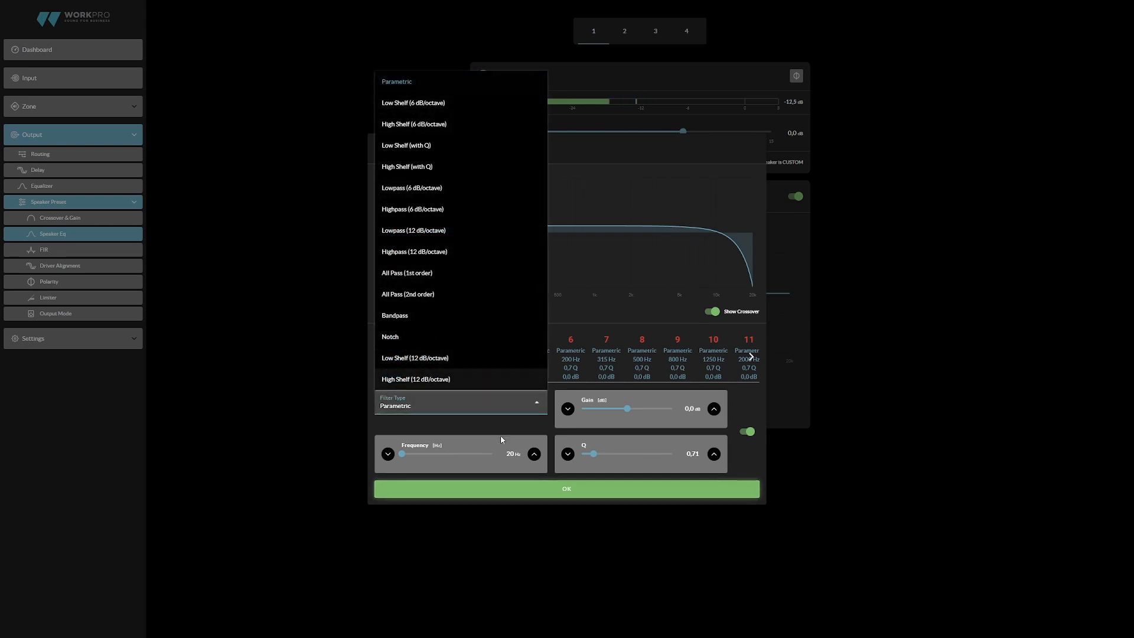
left_click_drag(628, 410, 639, 410)
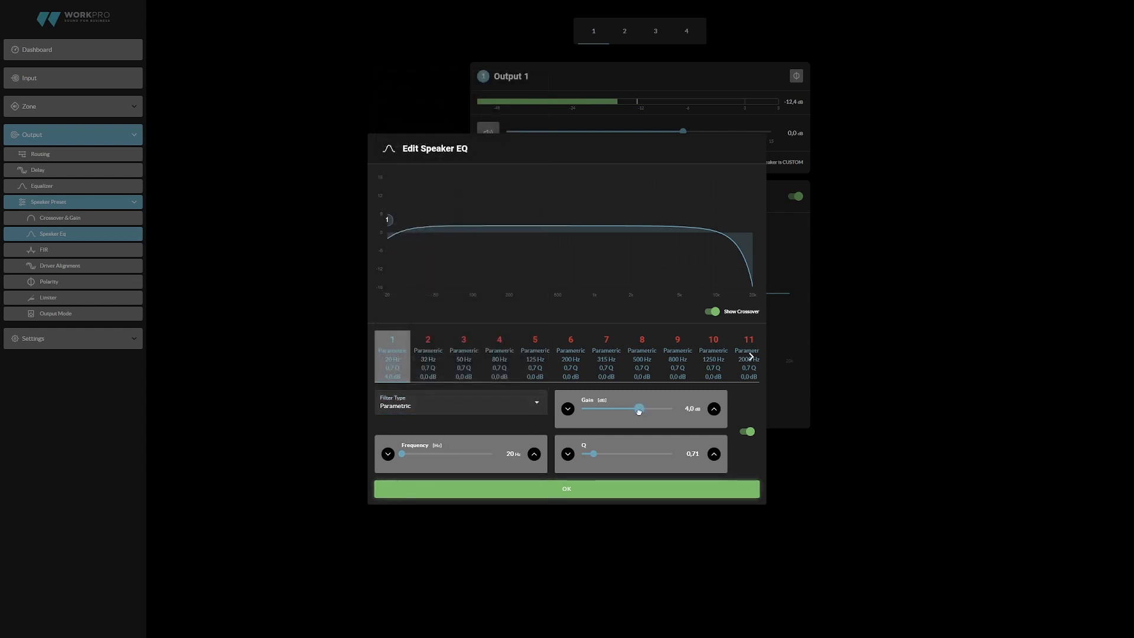
mouse_move(402, 455)
left_mouse_down()
mouse_move(429, 459)
mouse_move(418, 456)
left_mouse_up()
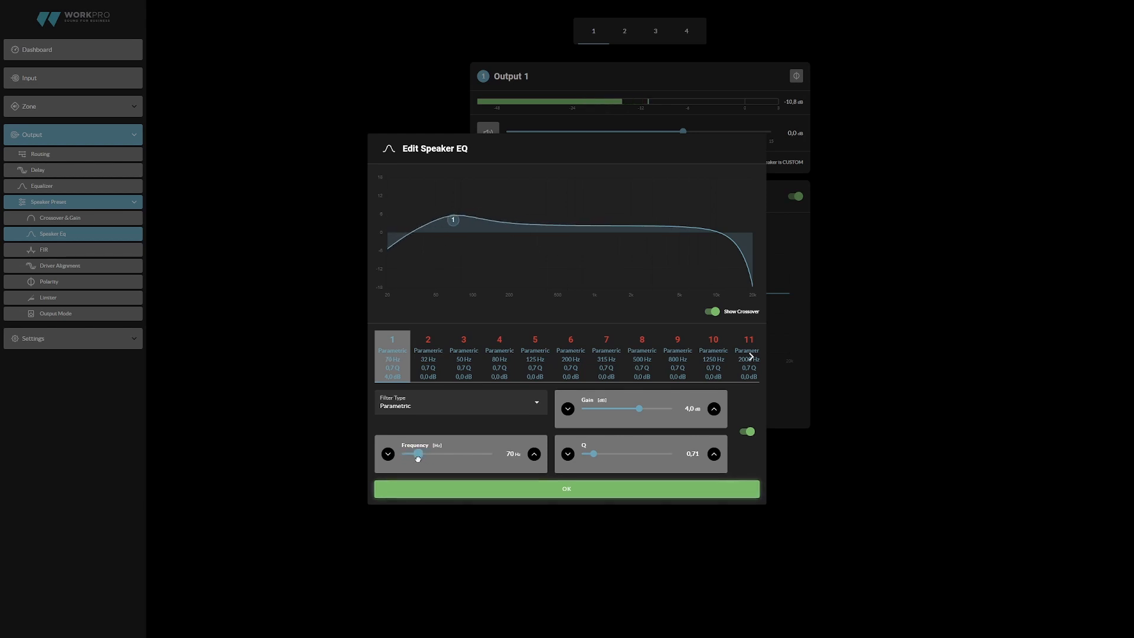
left_click_drag(596, 456, 630, 464)
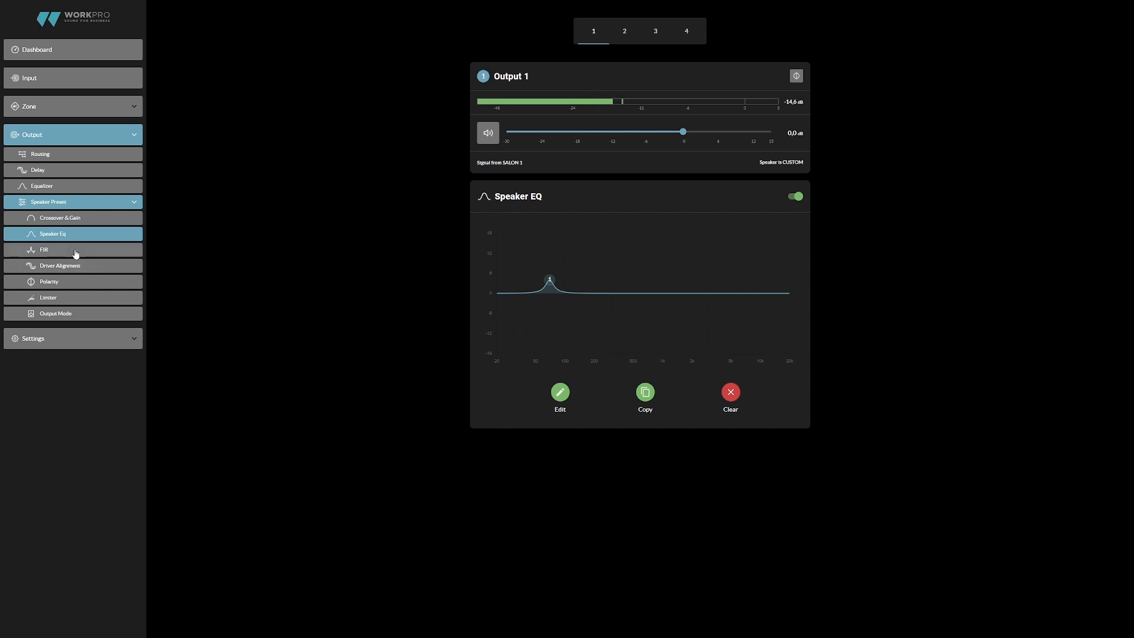
- View Output 1's FIR settings, and switch on driver alignment in Meter units with a delay of about 1.675 m
left_click(75, 254)
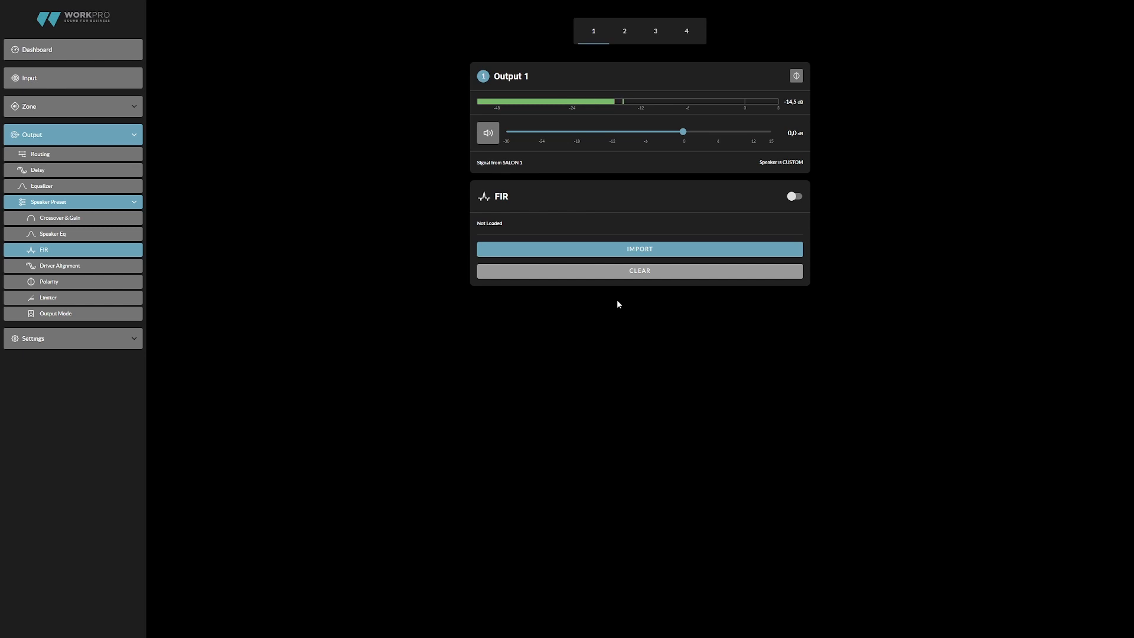
left_click(116, 271)
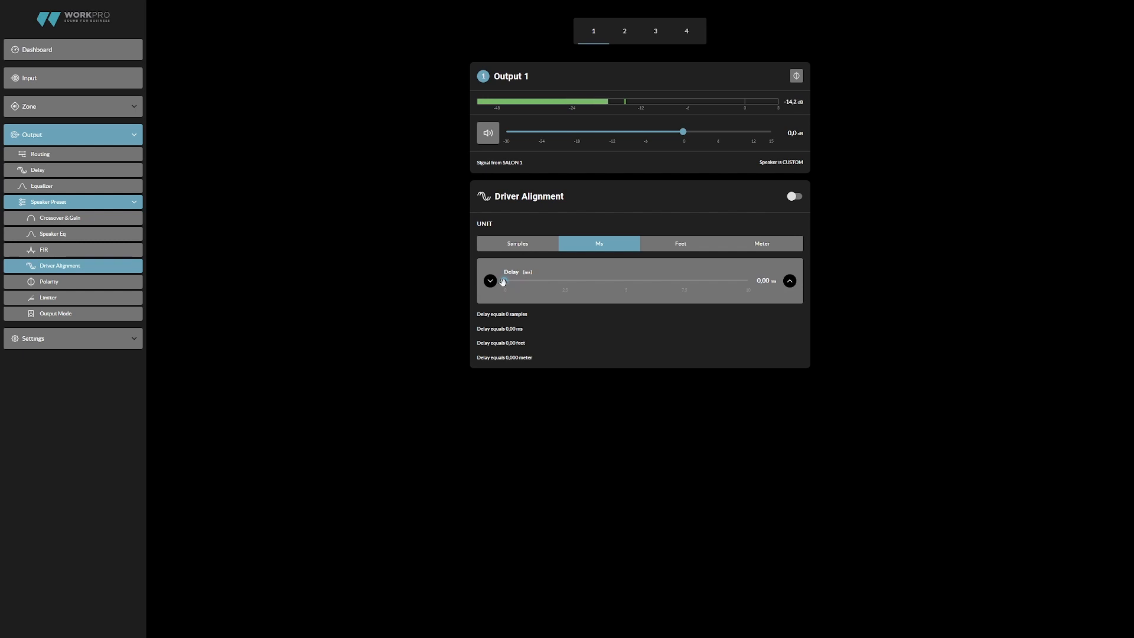
left_click(530, 248)
left_click(614, 245)
left_click(696, 245)
left_click(769, 250)
left_click_drag(509, 282, 624, 286)
left_click(792, 198)
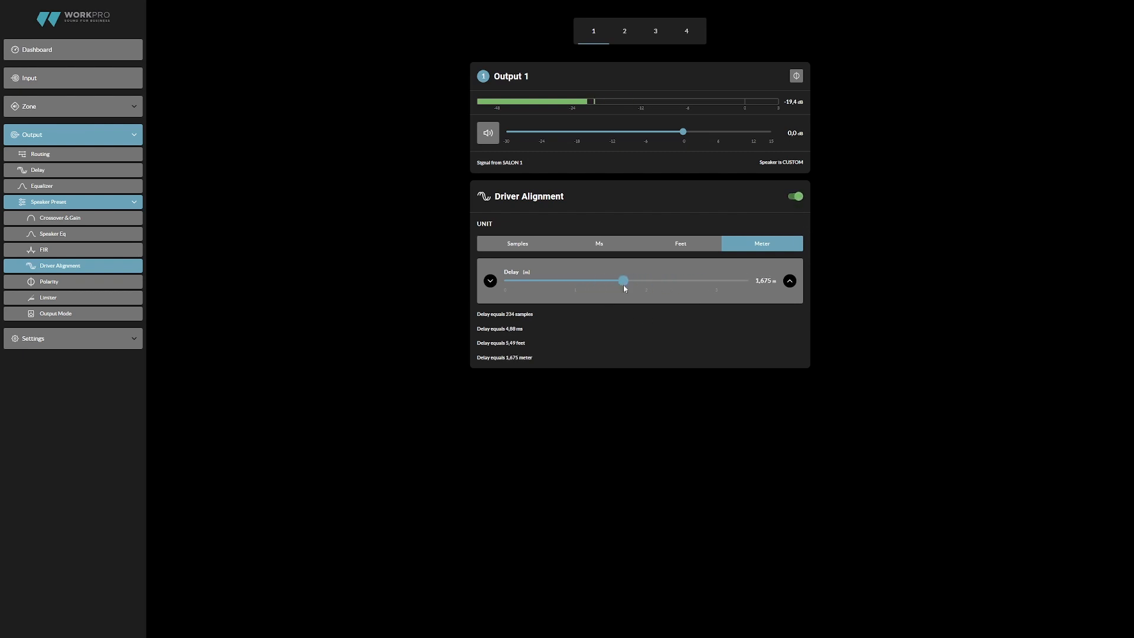
- Switch Output 1's polarity between 0° and 180°, leaving it at 180°
left_click(112, 284)
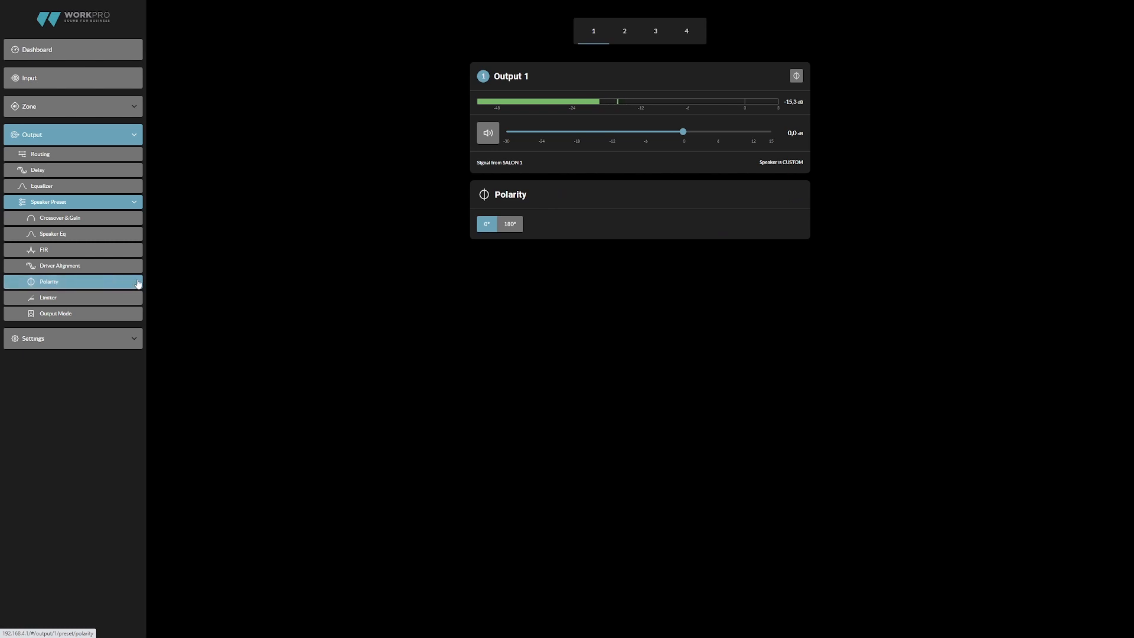
left_click(510, 227)
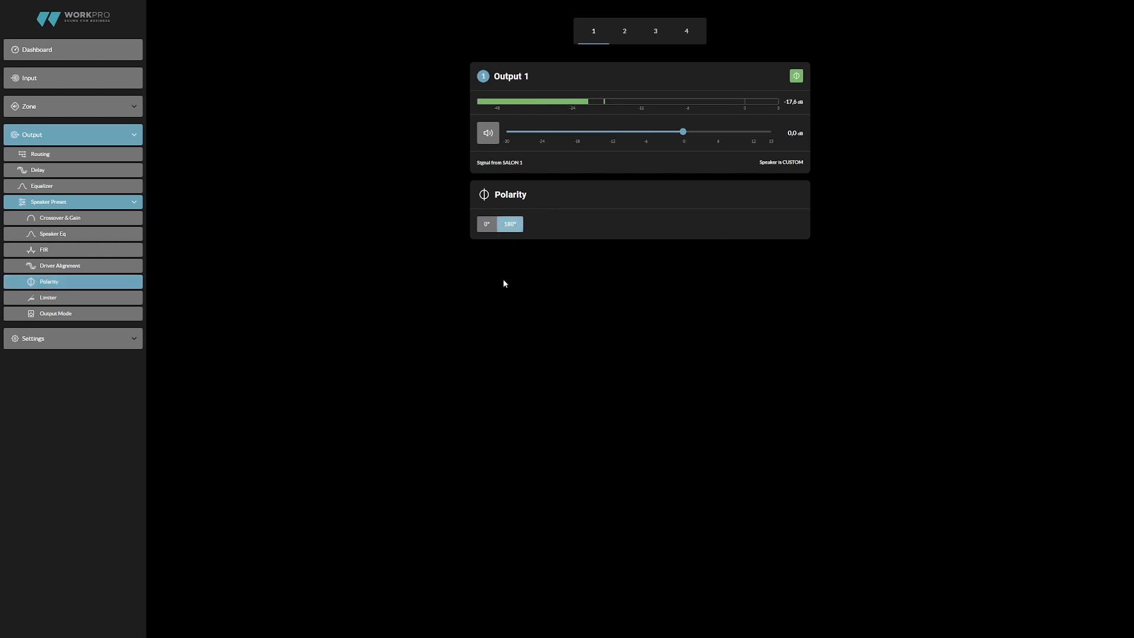
left_click(485, 227)
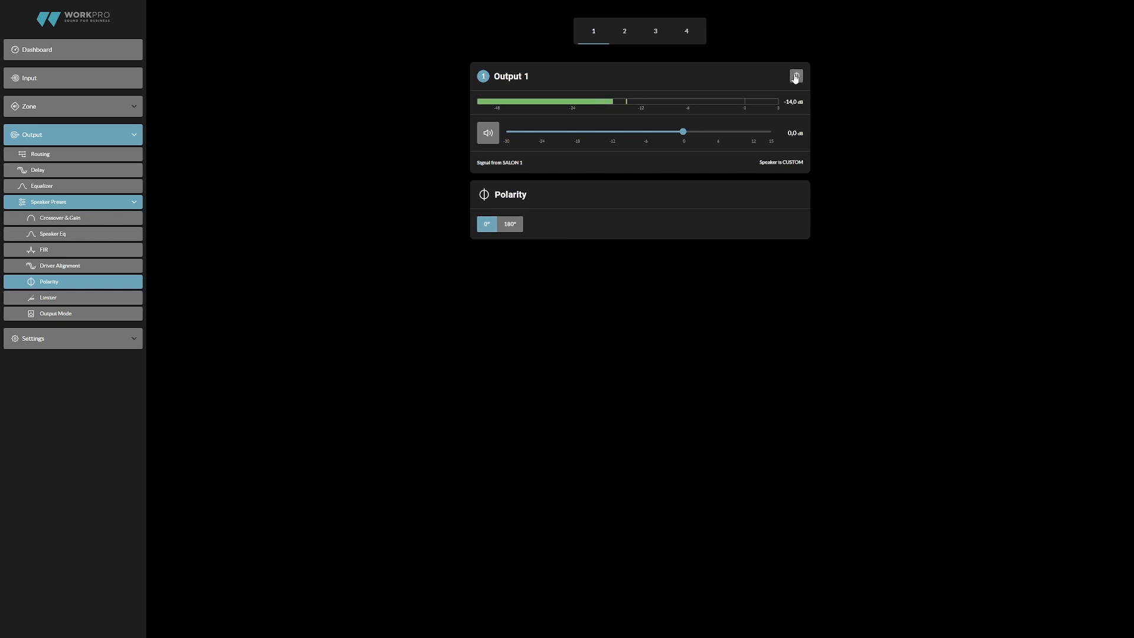
left_click(509, 226)
- Review Output 1's limiter settings, including the peak limiter threshold, and enable the Rms Limiter
left_click(110, 296)
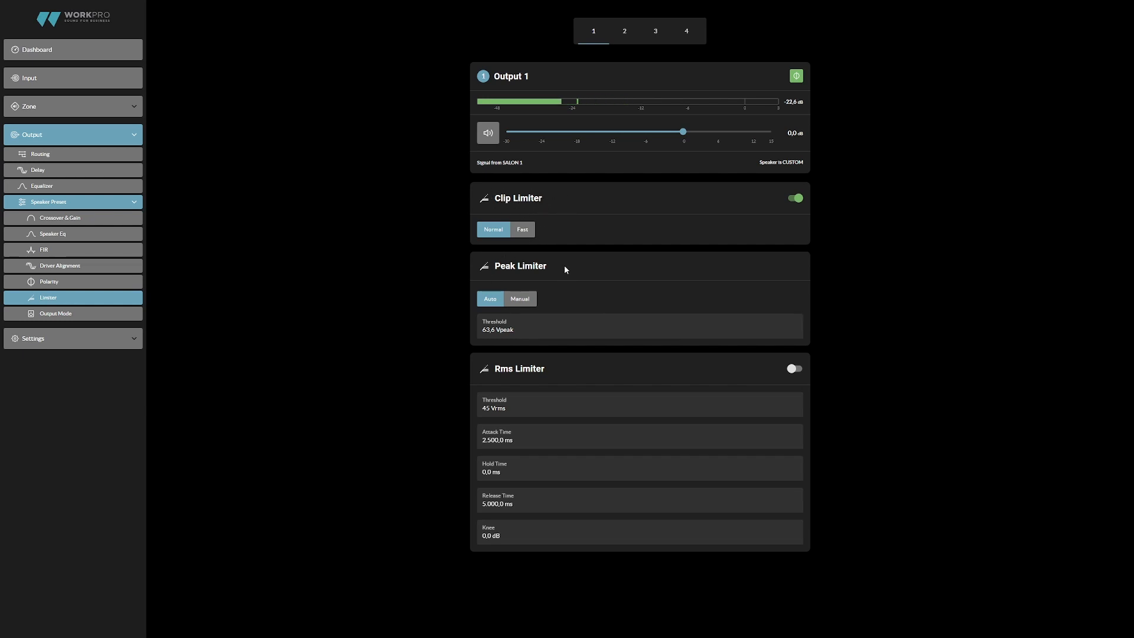
mouse_move(518, 330)
left_mouse_down()
mouse_move(493, 330)
mouse_move(524, 336)
left_mouse_up()
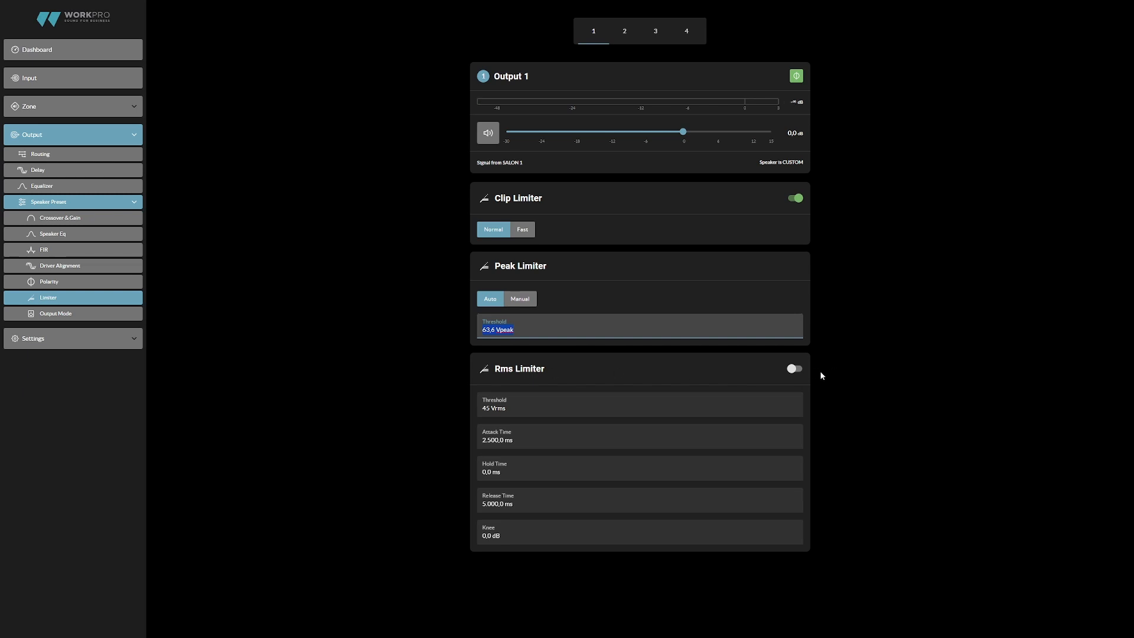
left_click(802, 370)
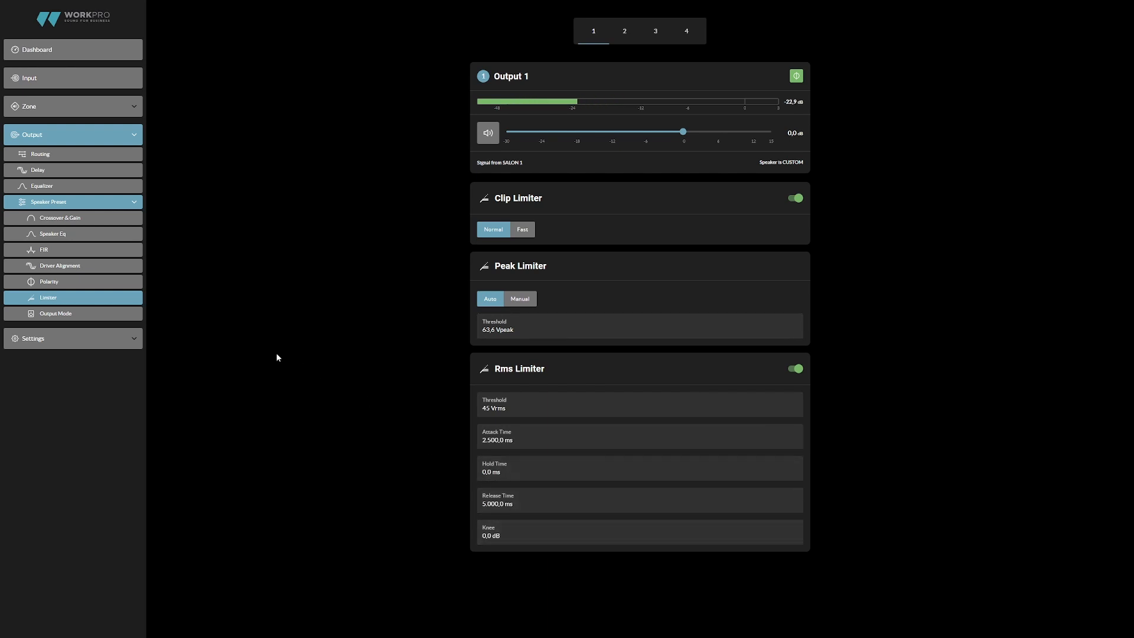
- Go through the Lo-Z and Hi-Z - 70V output modes for Output 1, and choose Hi-Z - 100V
left_click(92, 317)
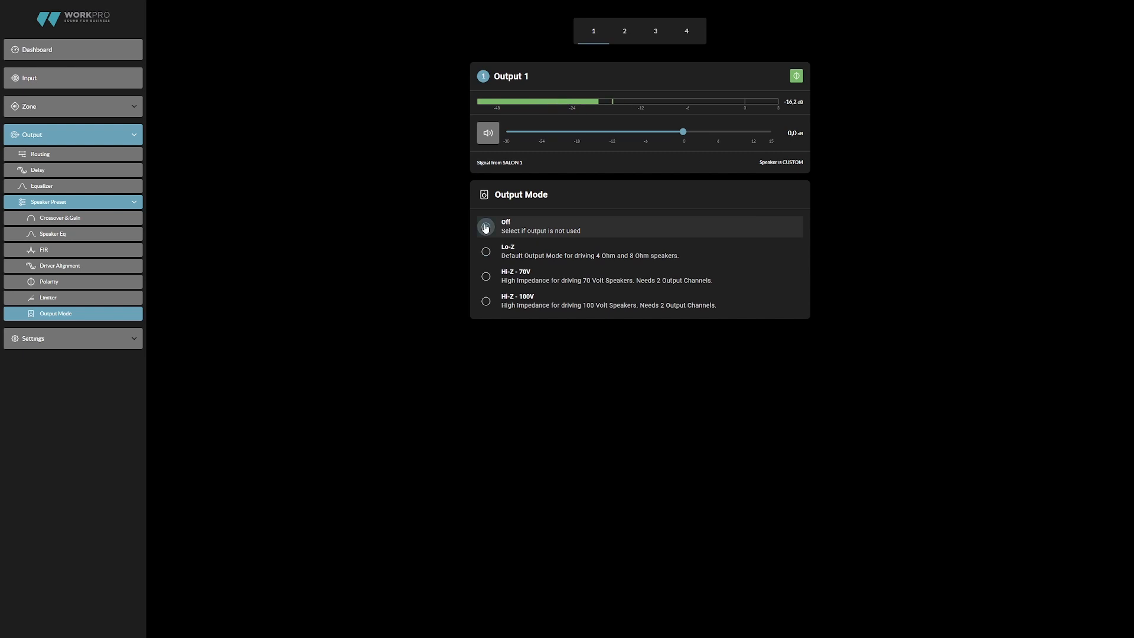
left_click(485, 252)
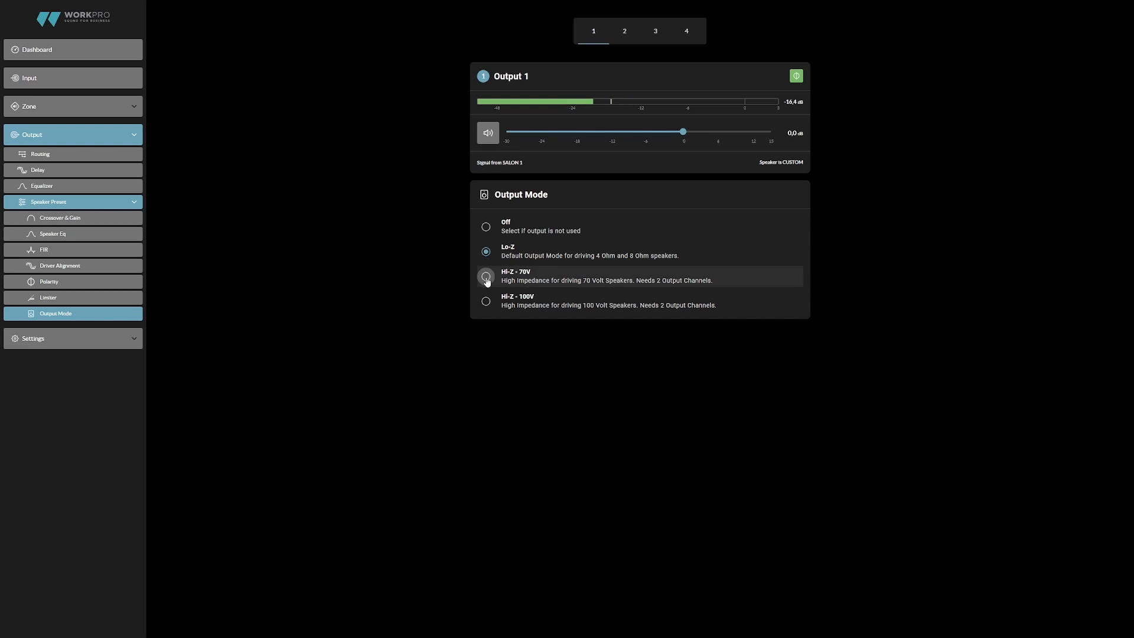
left_click(486, 277)
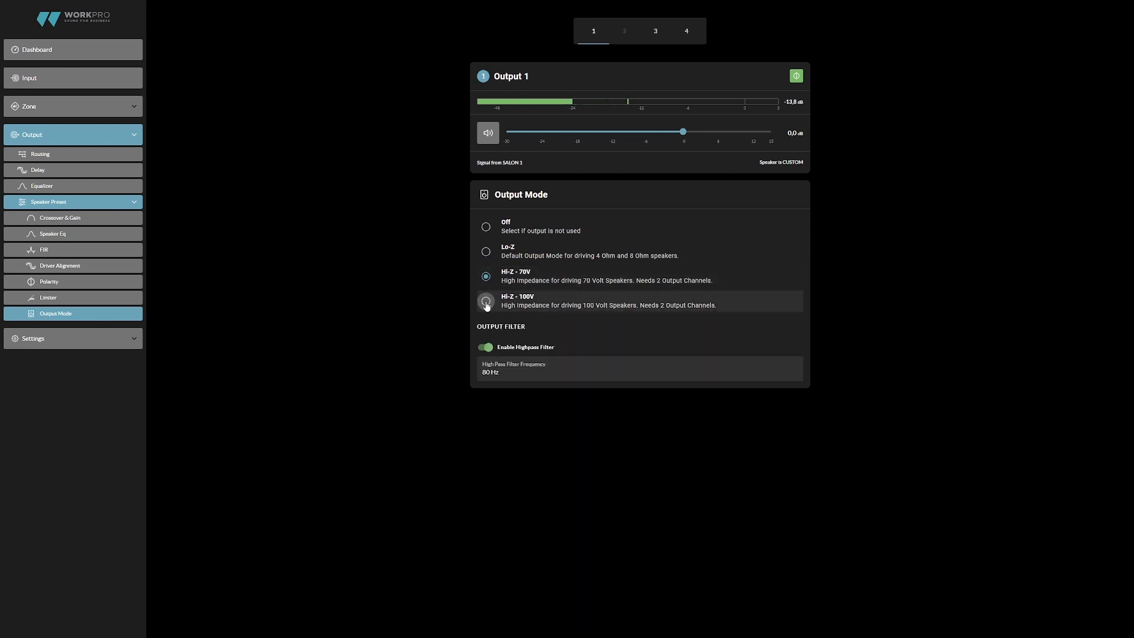
left_click(486, 302)
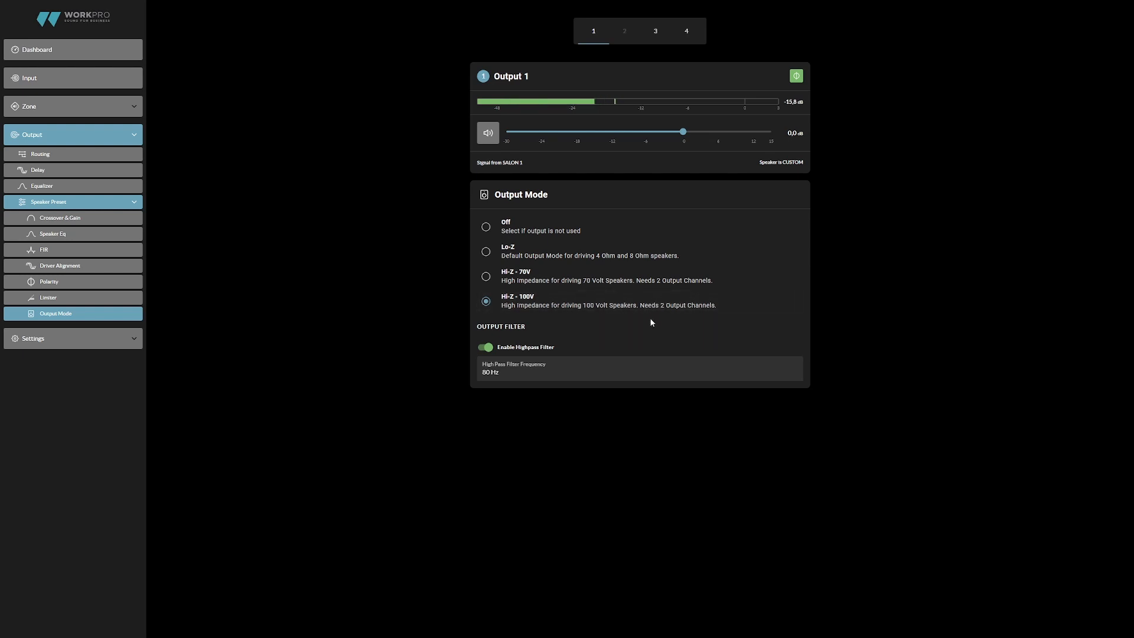
- Open the System Information settings and examine the device name, venue name and customer name fields
left_click(113, 338)
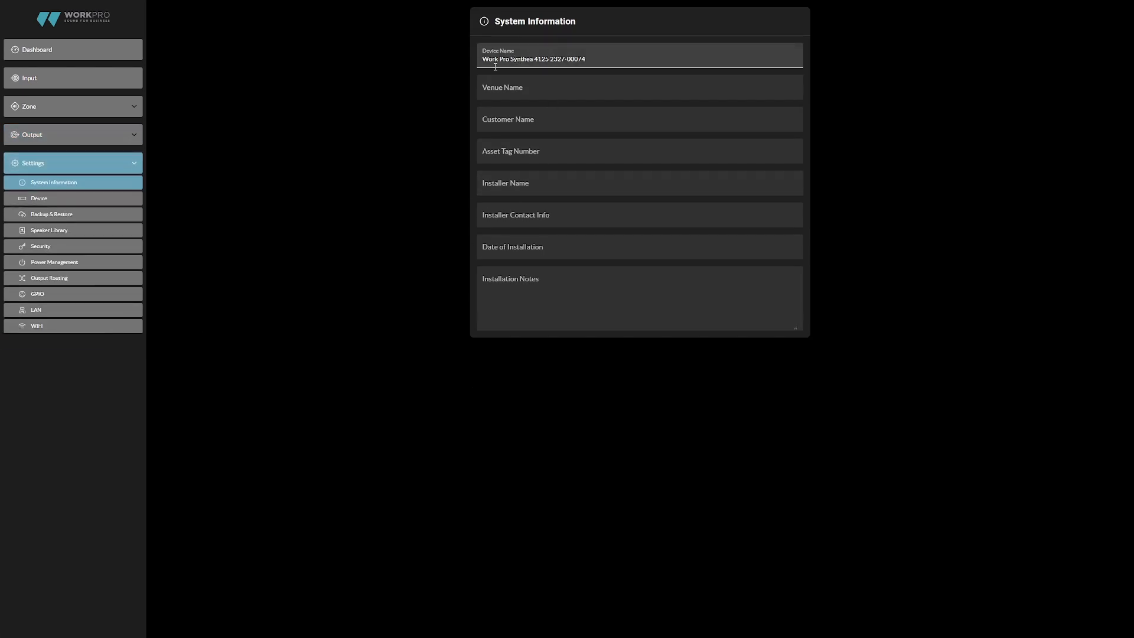
left_click_drag(594, 60, 480, 63)
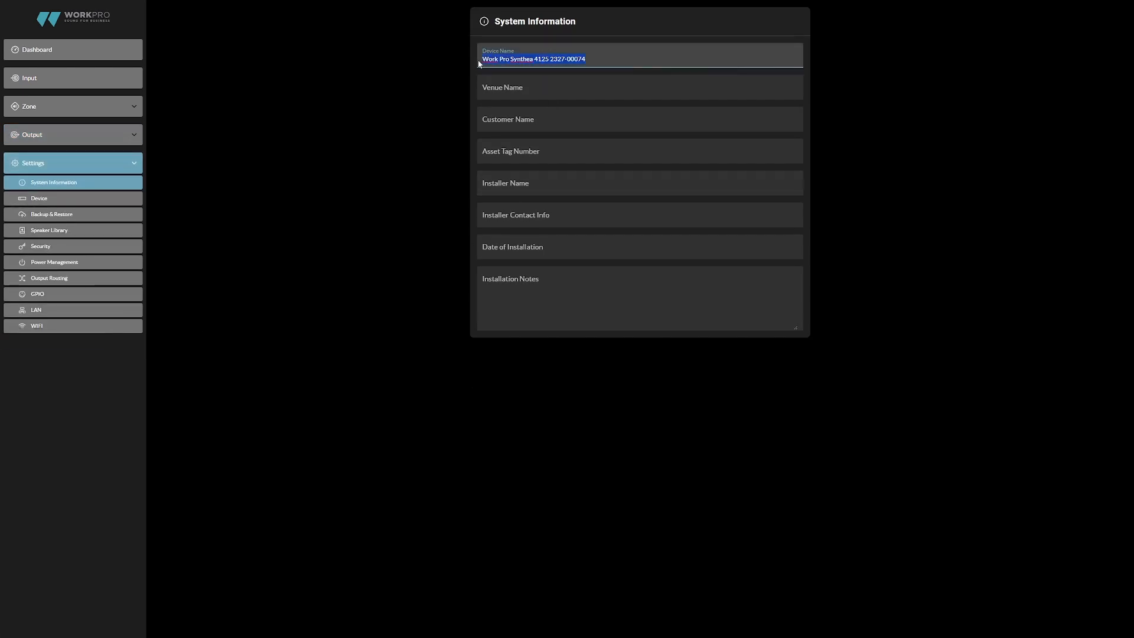
left_click(524, 93)
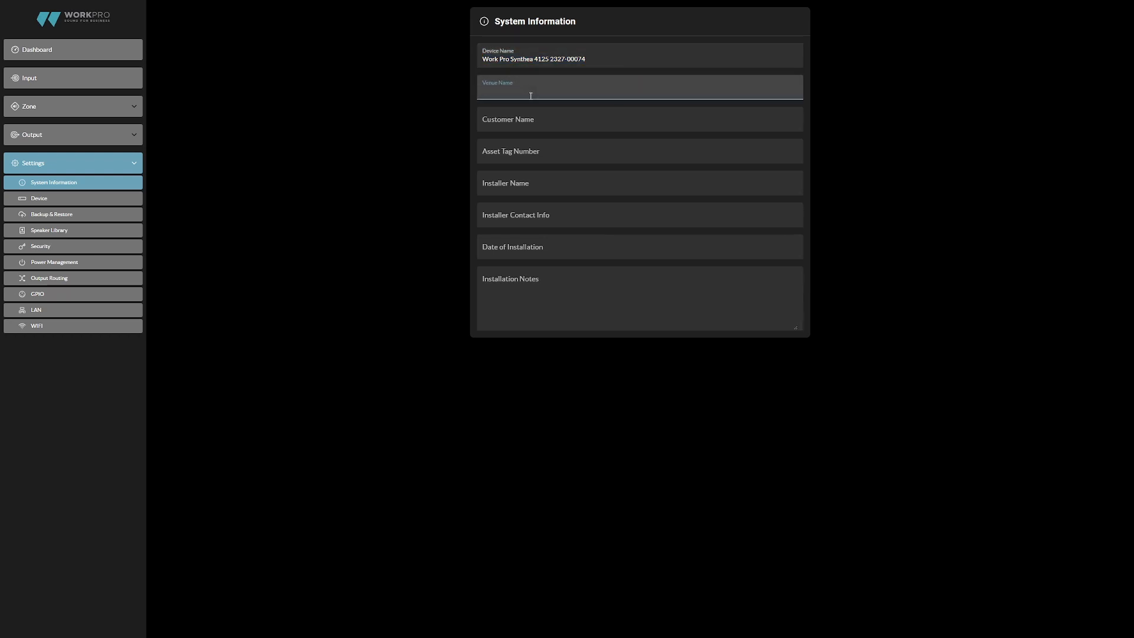
left_click(523, 128)
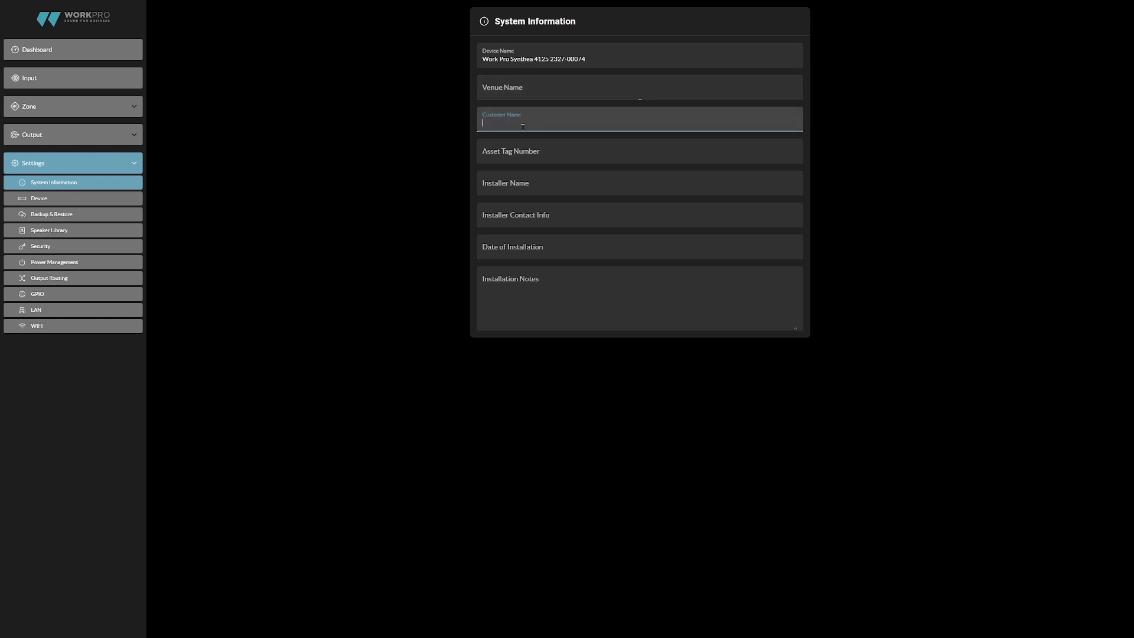
- Examine the asset tag, installer, contact, installation date and notes fields of System Information, and enlarge the Installation Notes box
left_click(525, 165)
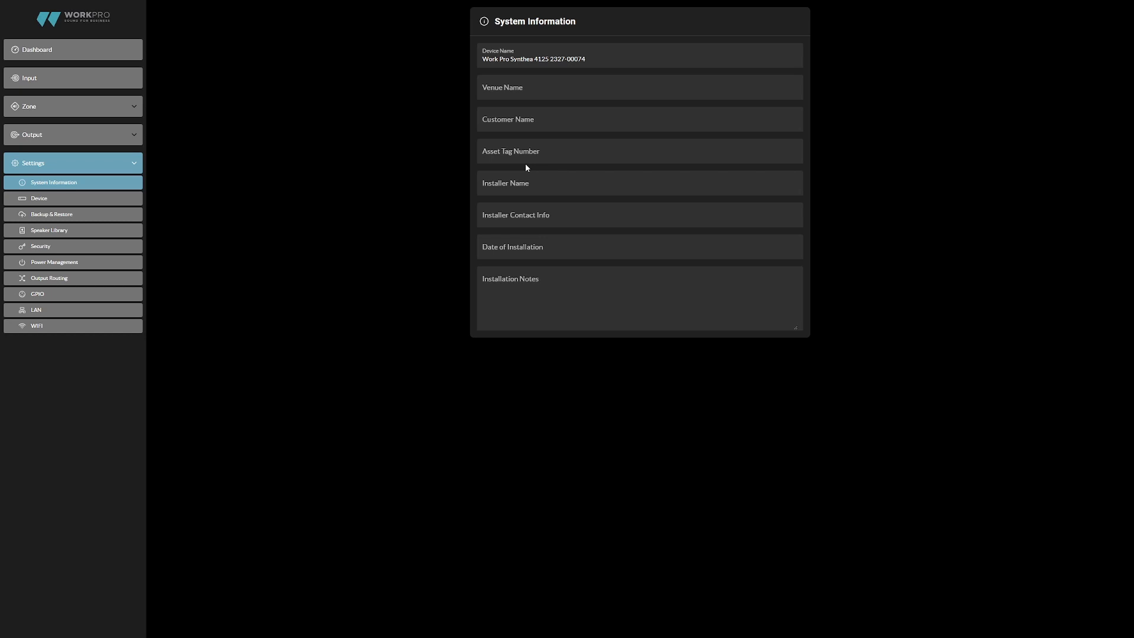
left_click(529, 161)
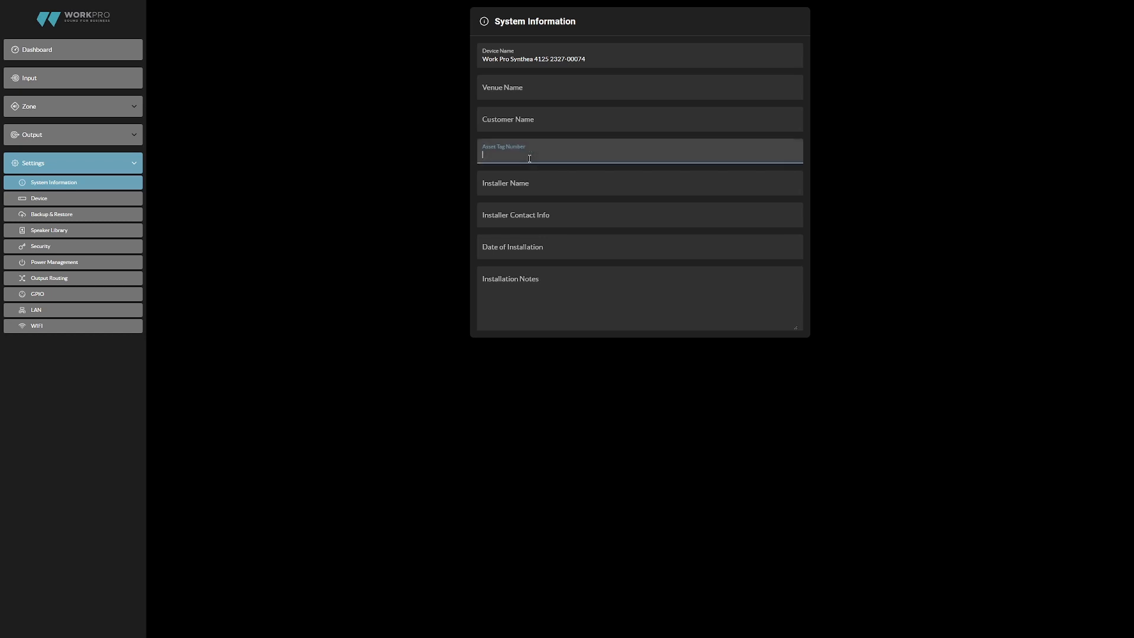
left_click(526, 191)
left_click(528, 223)
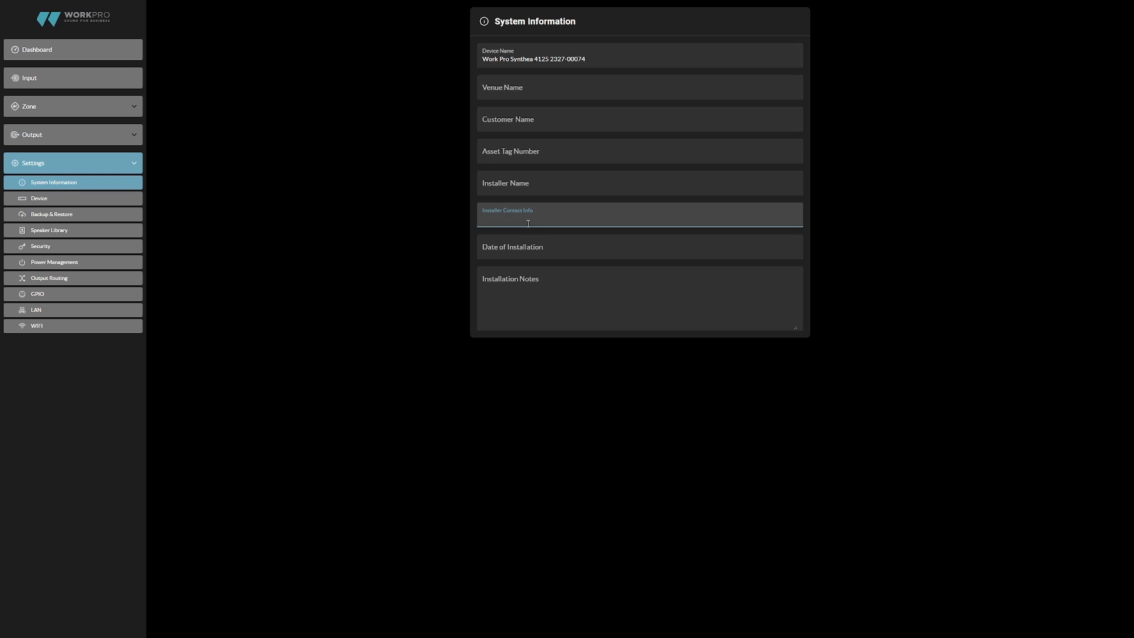
left_click(528, 251)
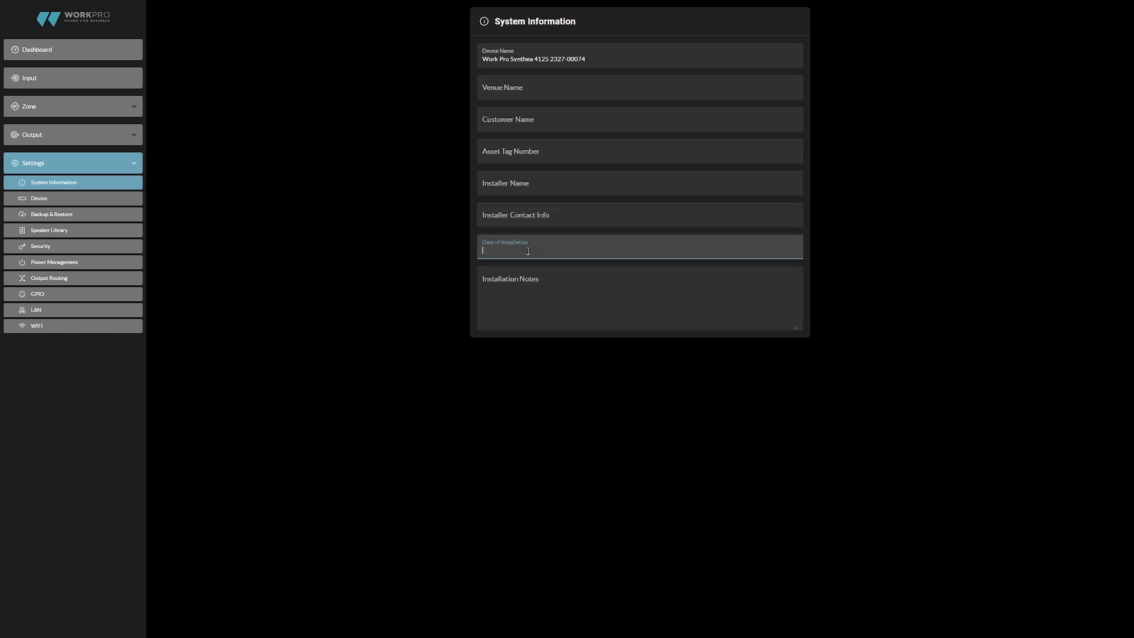
left_click(524, 286)
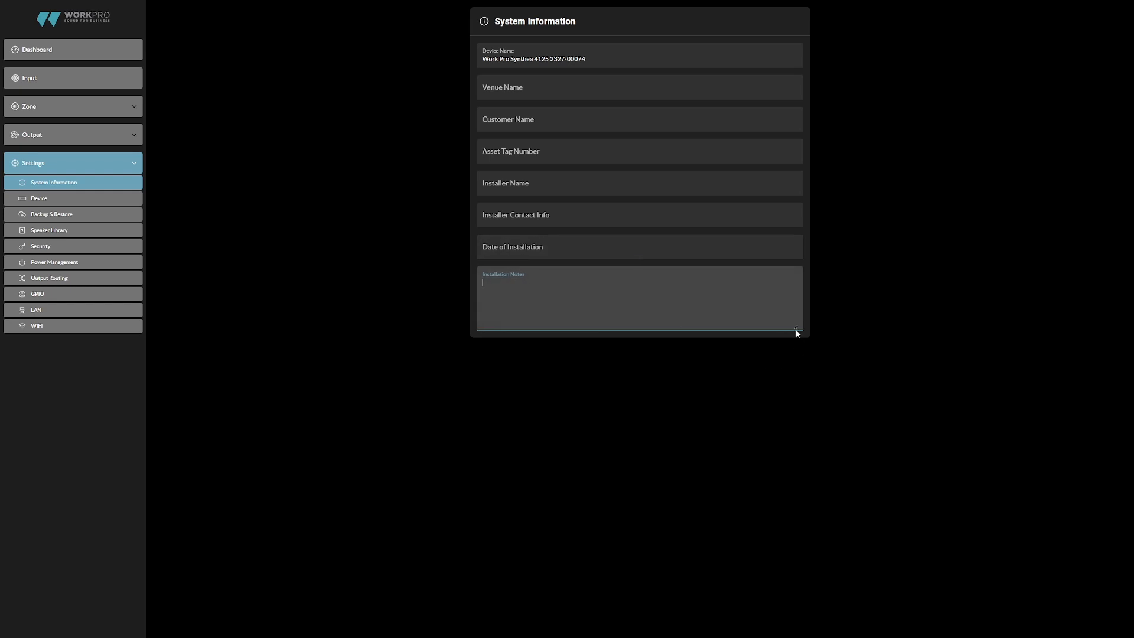
left_click_drag(798, 327, 813, 621)
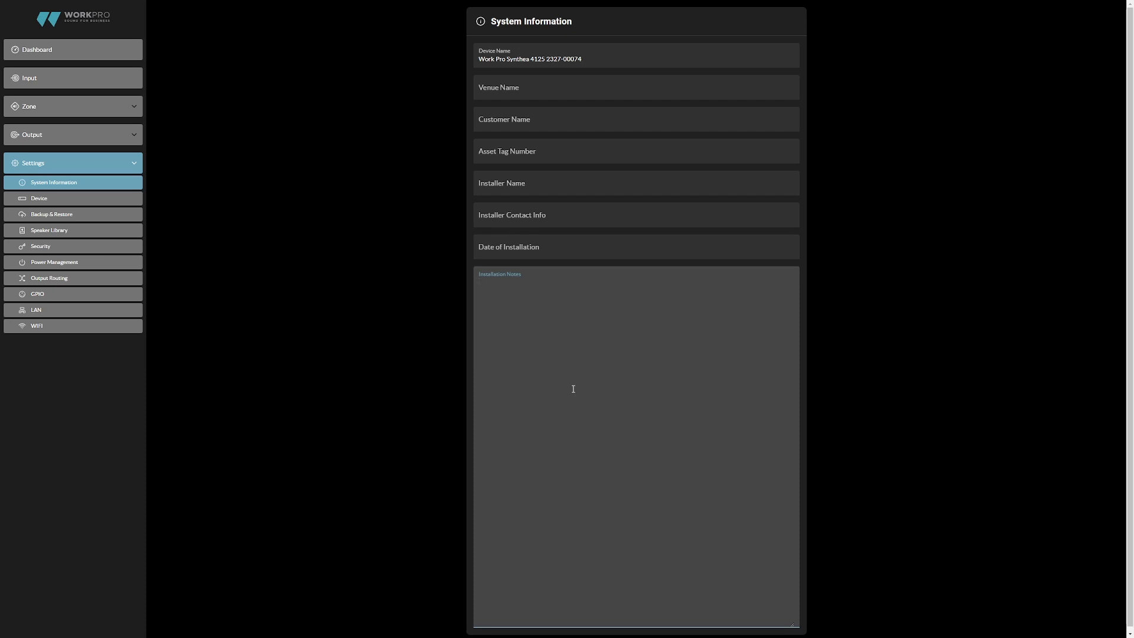
- Run the Find Me locator from the Device Information page, and inspect the firmware update dialog without starting an update
left_click(40, 199)
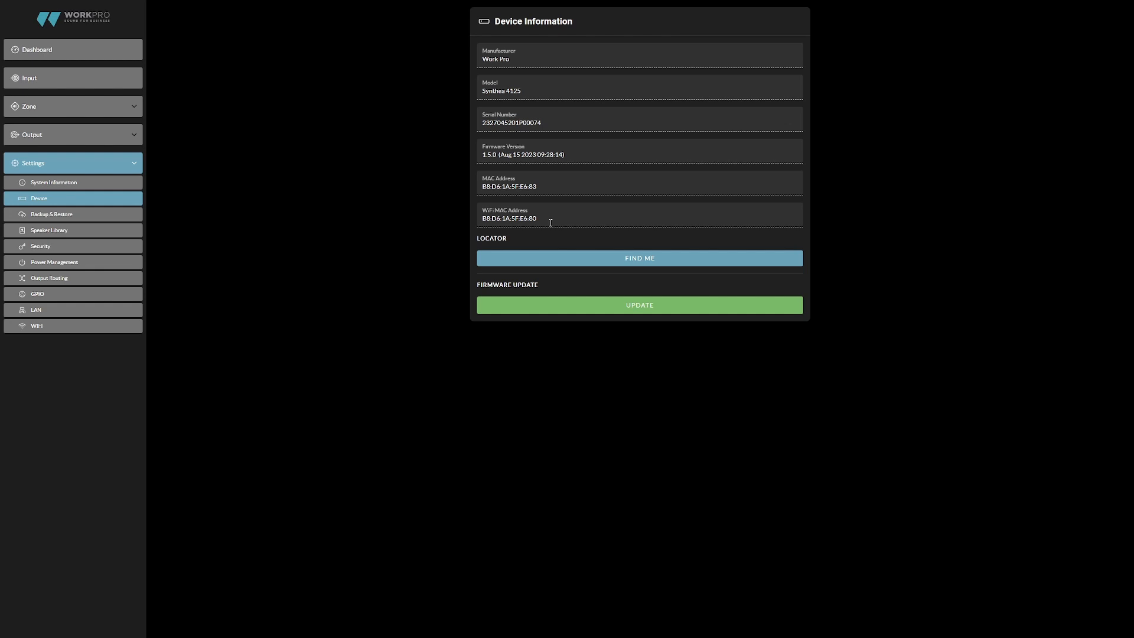
left_click(618, 266)
left_click(629, 312)
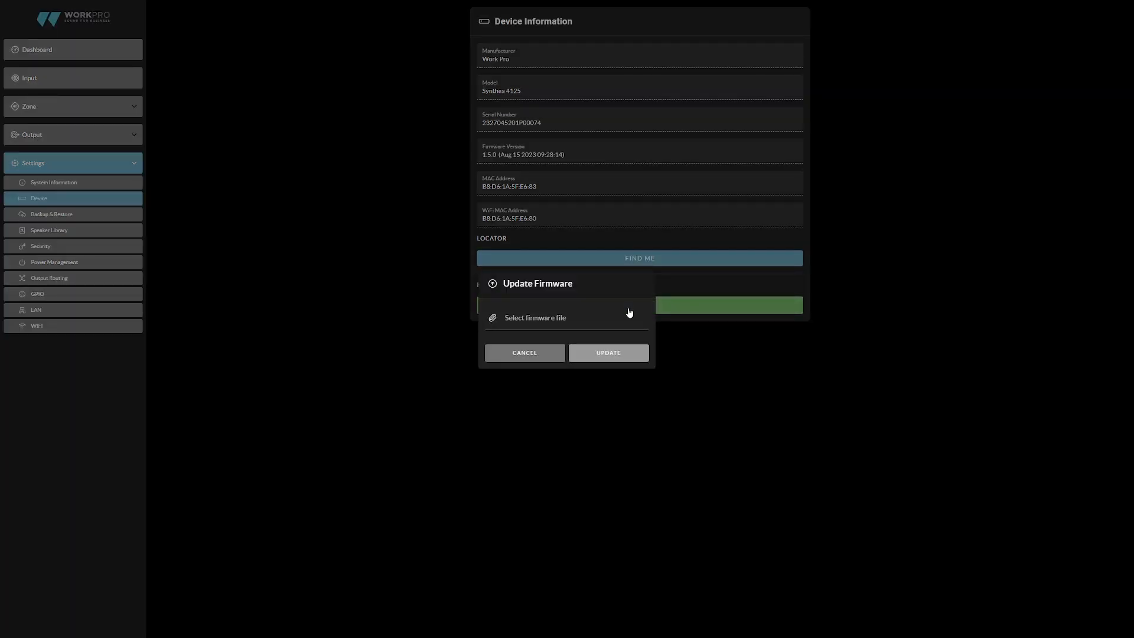
left_click(62, 215)
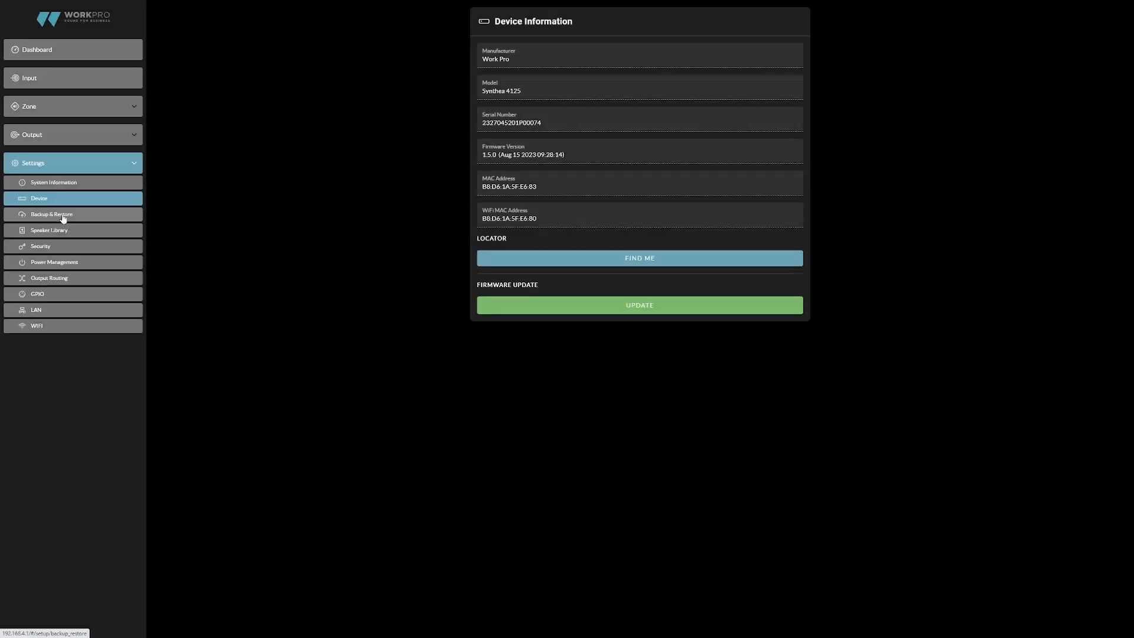
- Review the device's Backup & Restore options and the Speaker Library settings
left_click(62, 215)
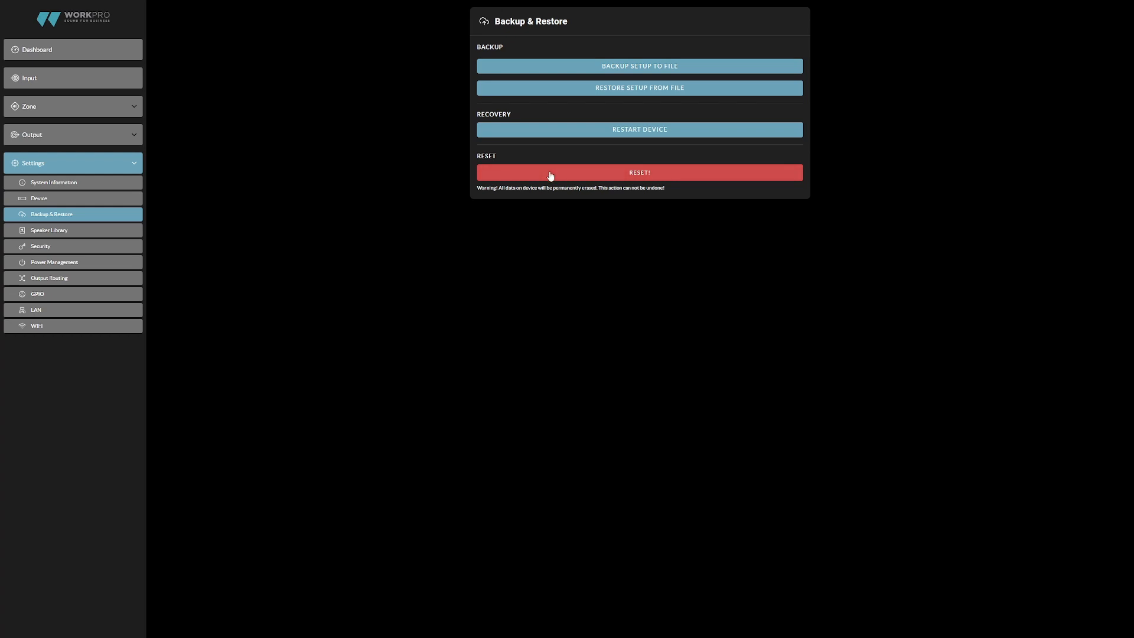
left_click(97, 231)
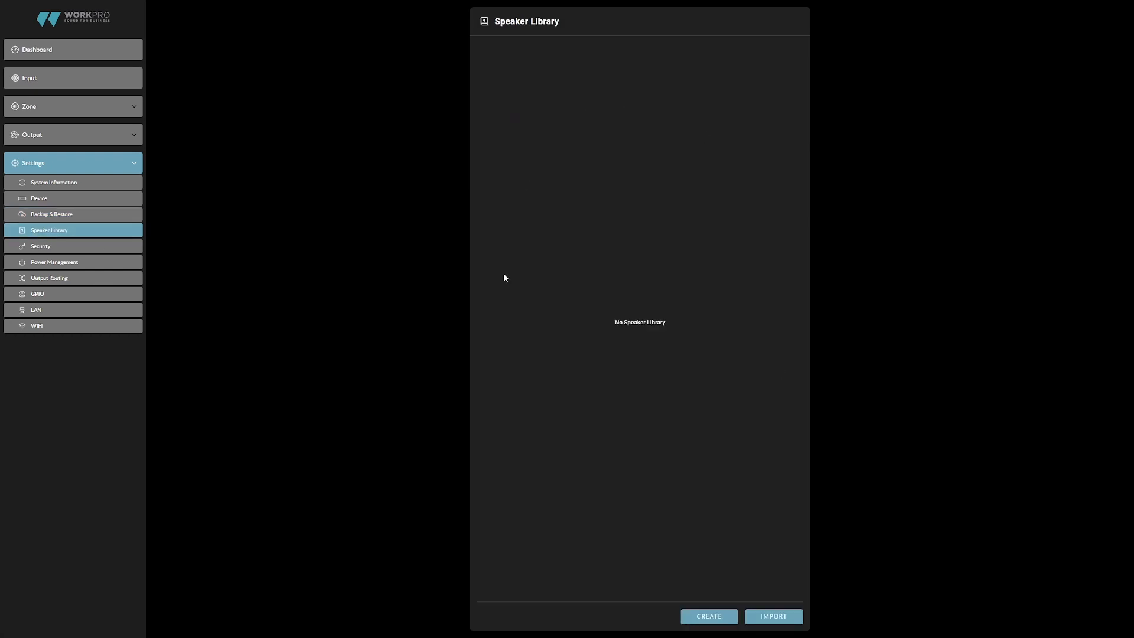
- Open the Security settings and switch Password Protection to Enabled to view the password requirements, without entering or applying a password
left_click(88, 248)
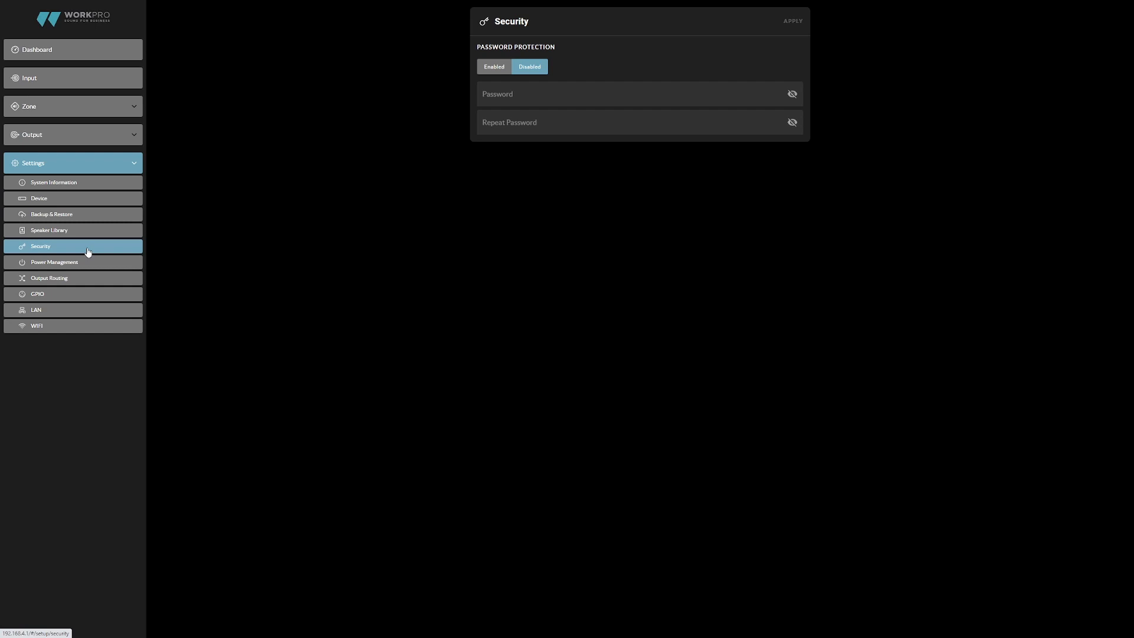
left_click(502, 70)
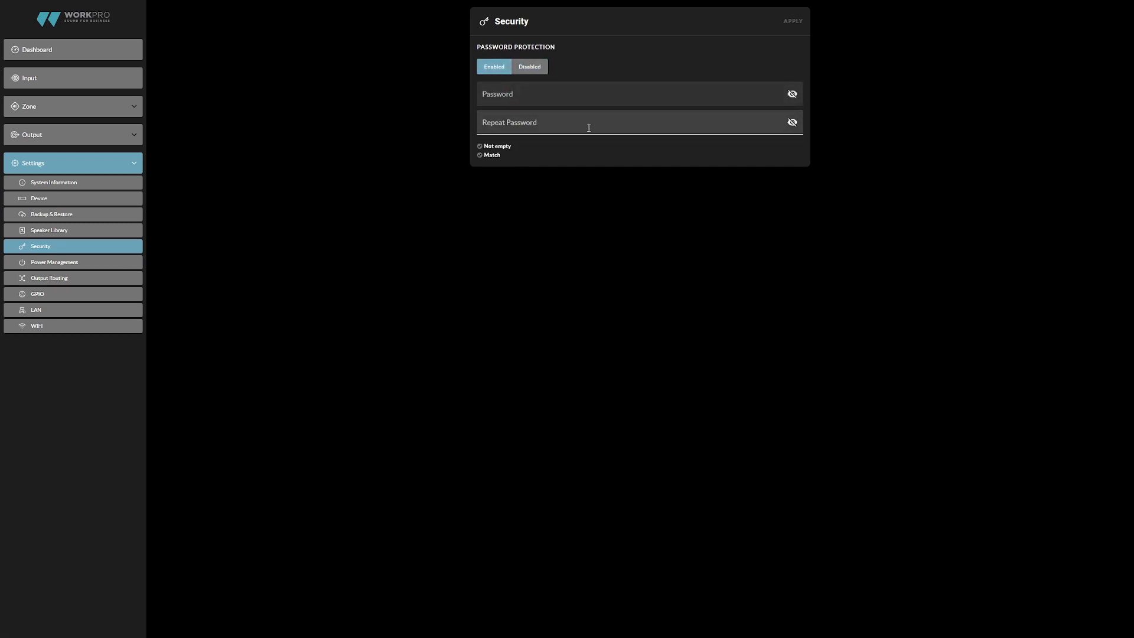
- Set both the Standby Time and the Mute Time to OFF in the Power Management settings
left_click(108, 264)
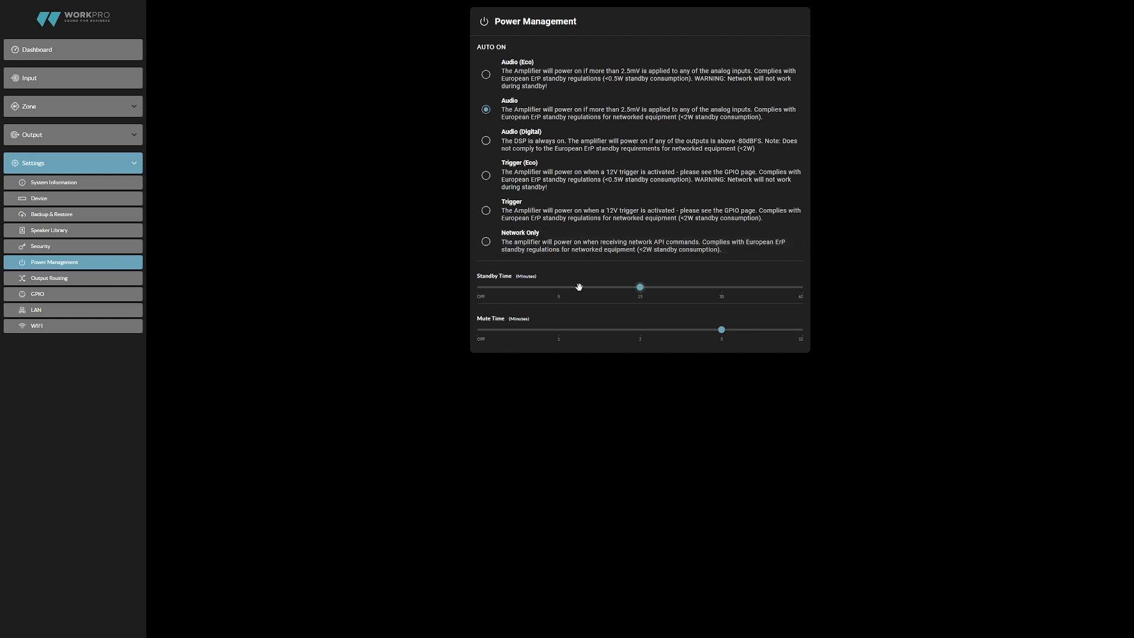
left_click_drag(633, 287, 478, 280)
left_click_drag(719, 327, 470, 348)
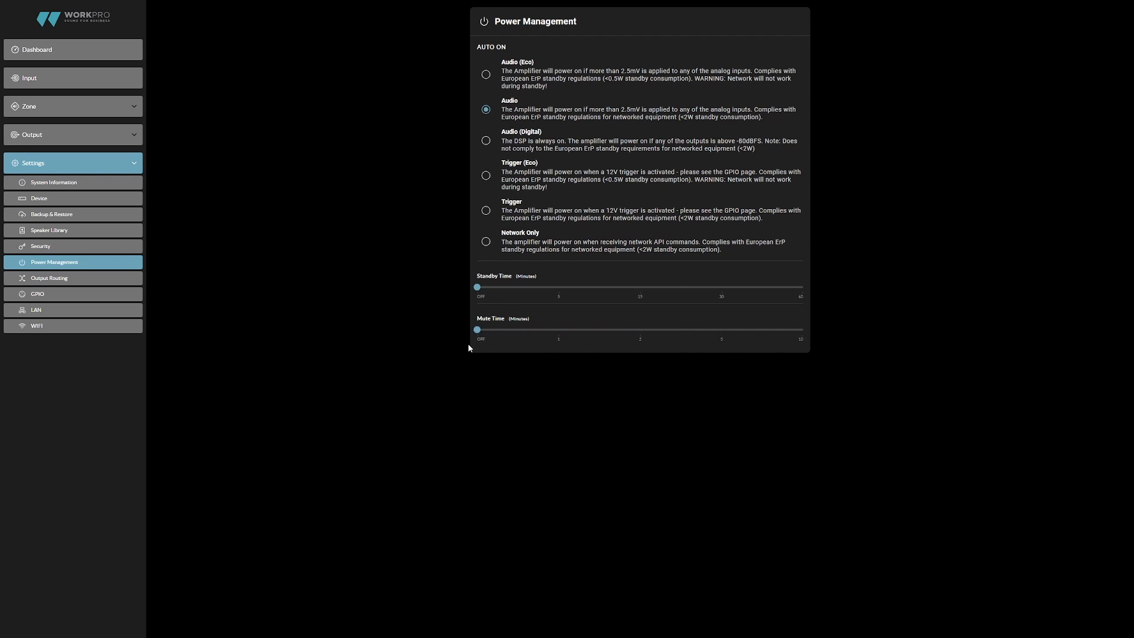
- Examine the SPDIF output routing and the sources available for SPDIF channel 1, keeping SALON 1 as its source
left_click(83, 280)
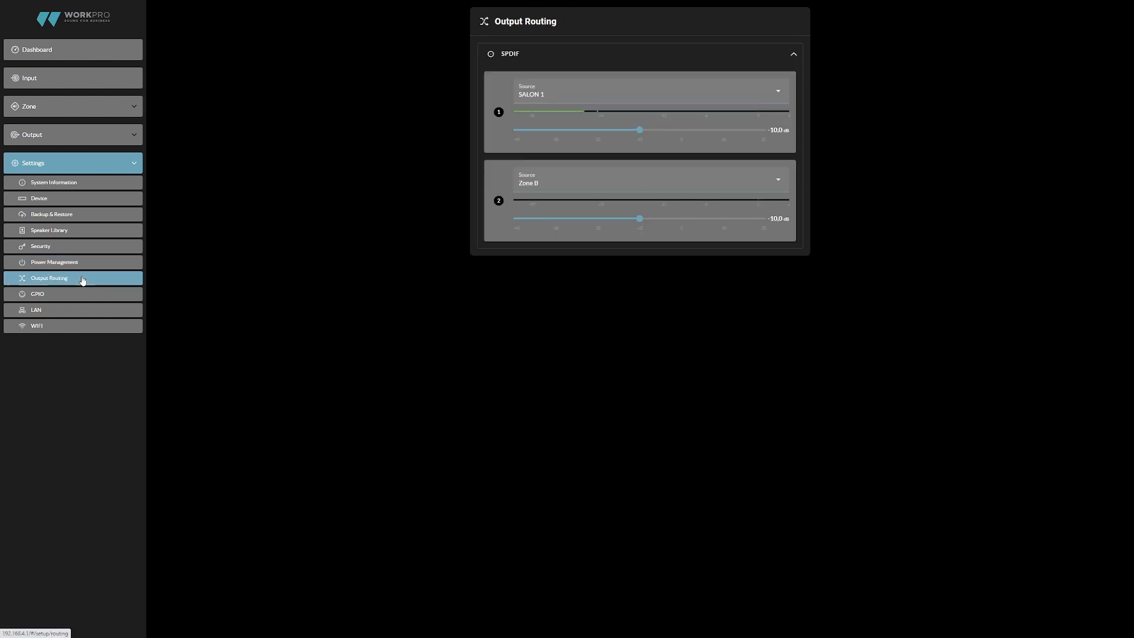
left_click(614, 93)
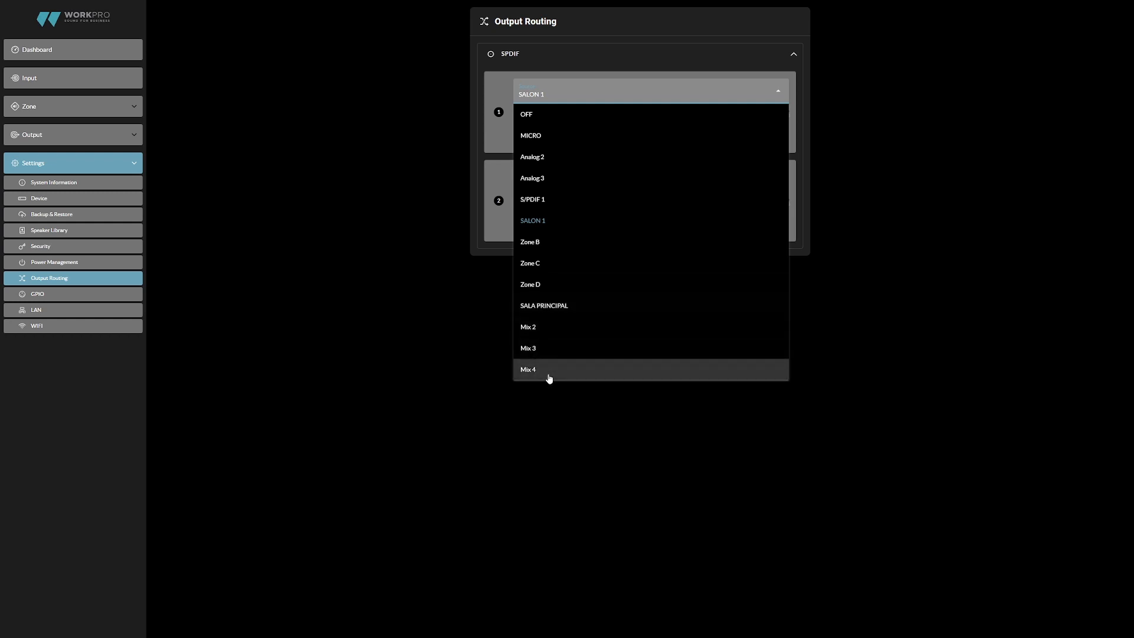
left_click(435, 215)
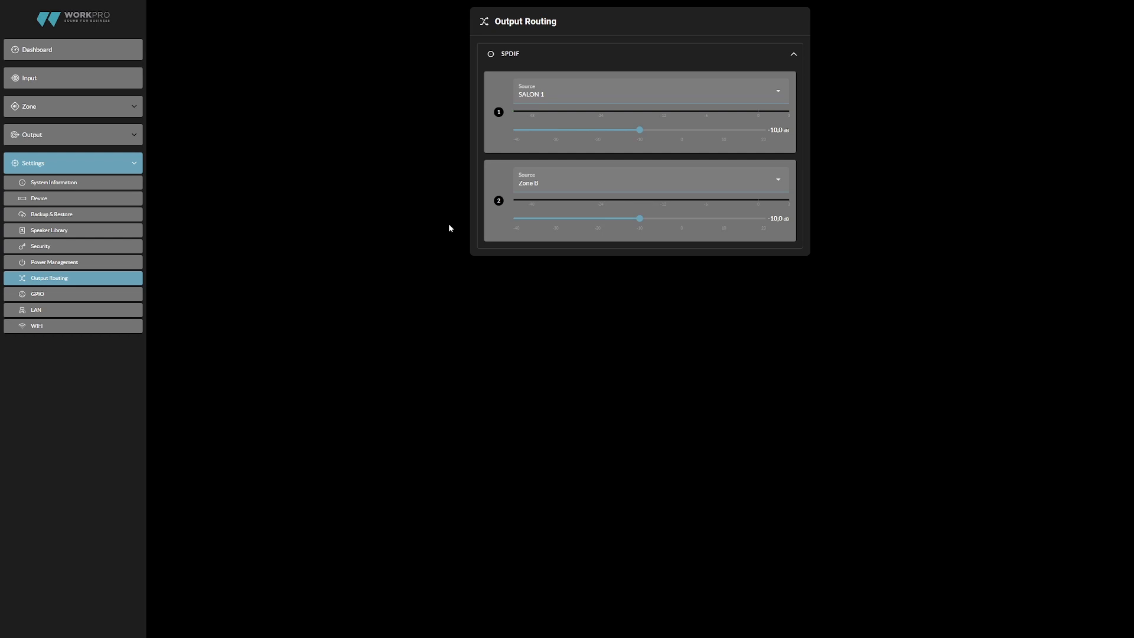
- Examine the GPIO pin functions and the LAN network mode, IP address, mask, gateway and DNS settings
left_click(88, 295)
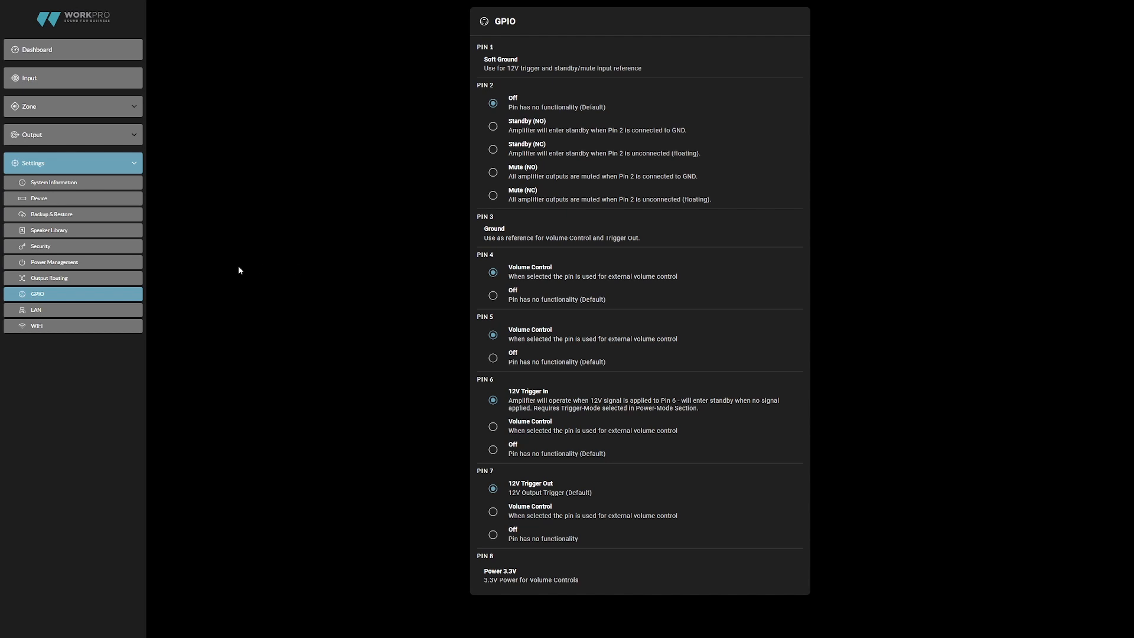
left_click(111, 310)
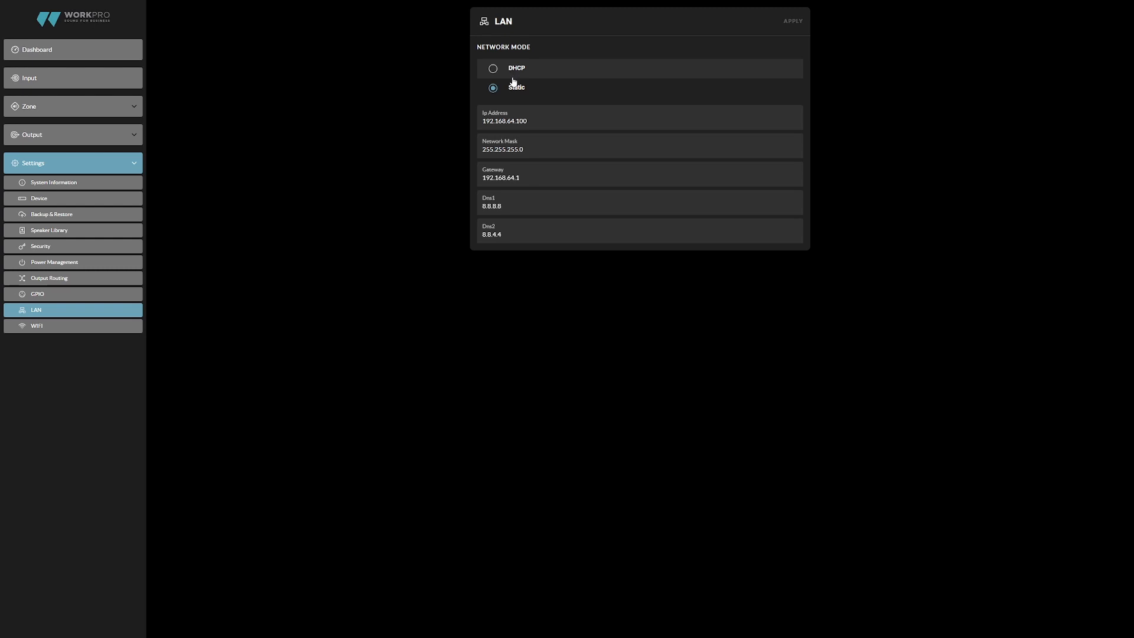
left_click(519, 116)
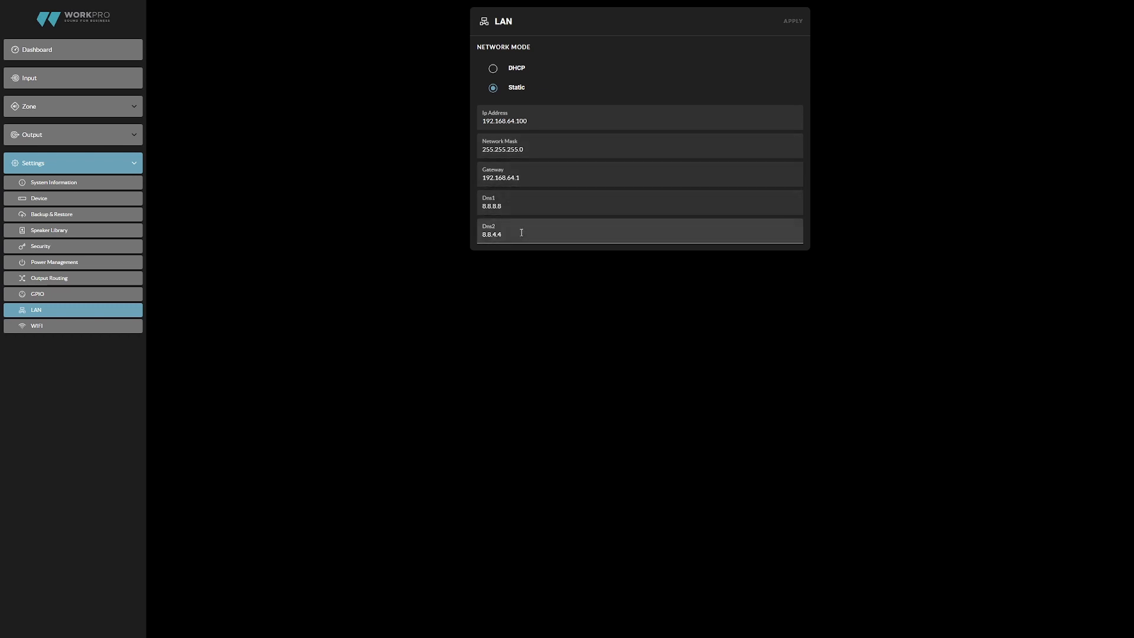
- Examine the WiFi settings, including the Client mode's SSID and password fields, and return to the Dashboard without applying changes
left_click(107, 327)
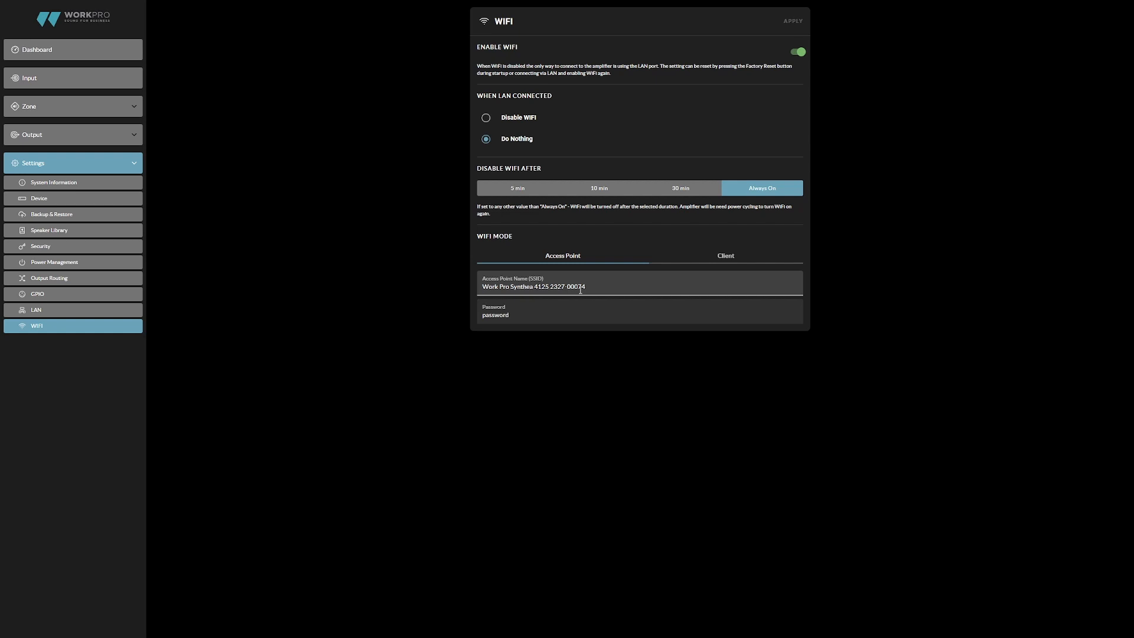
left_click(739, 263)
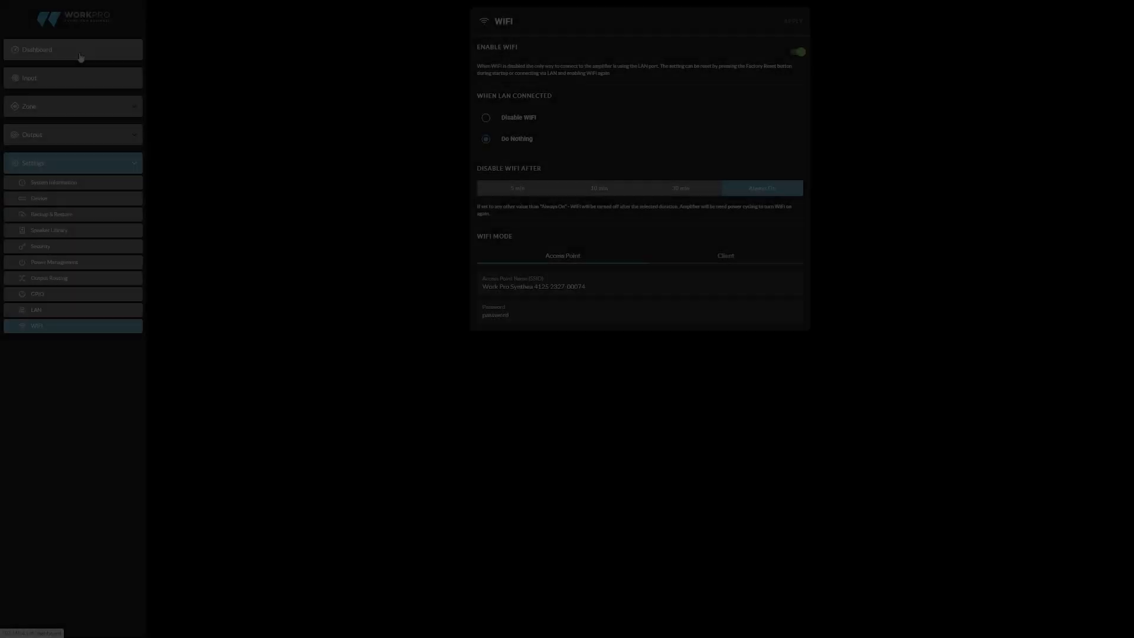
left_click(81, 56)
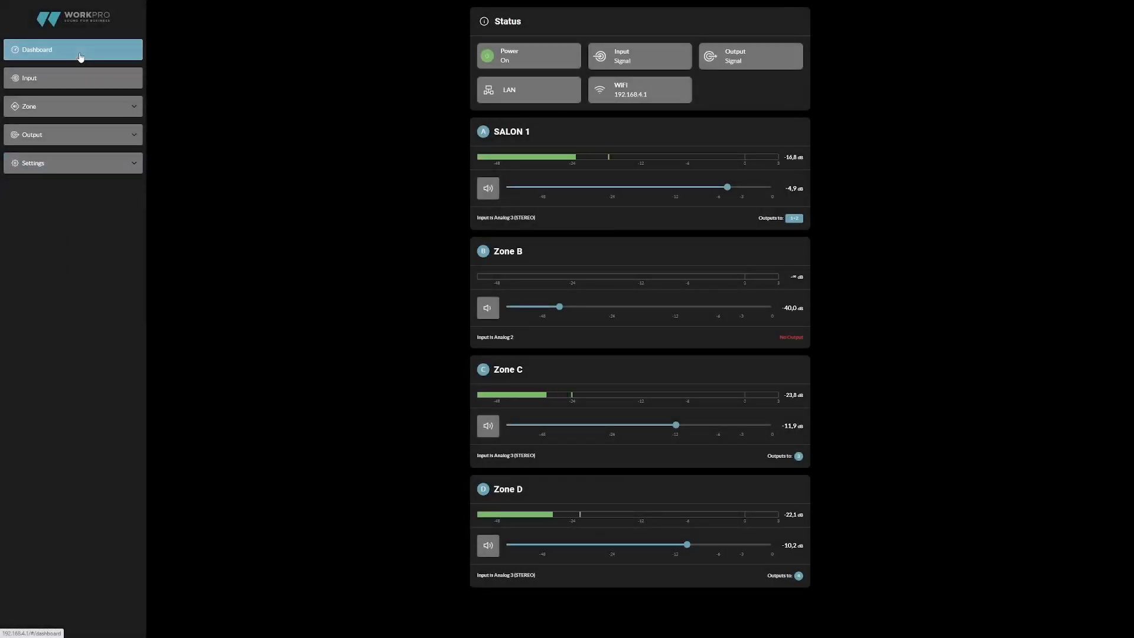